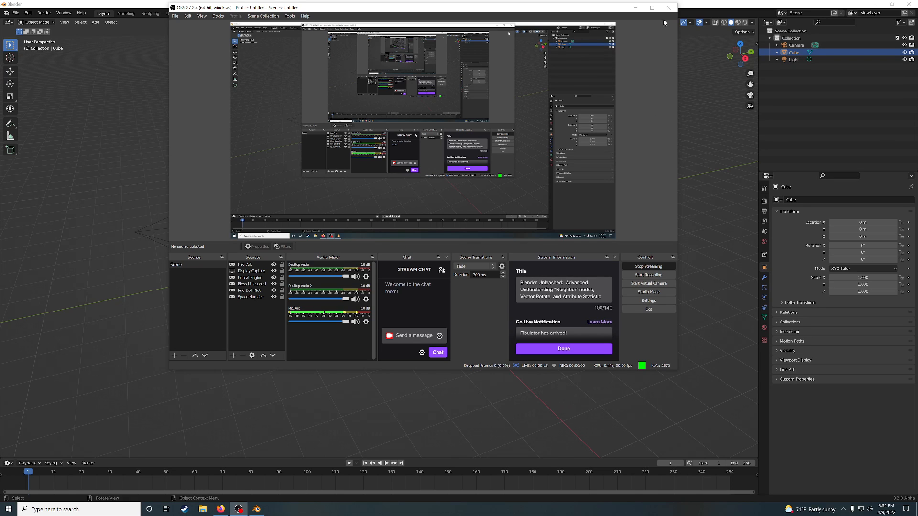
# Switch to Blender's Geometry Nodes workspace and create a new geometry node tree for the default cube.
pyautogui.click(635, 7)
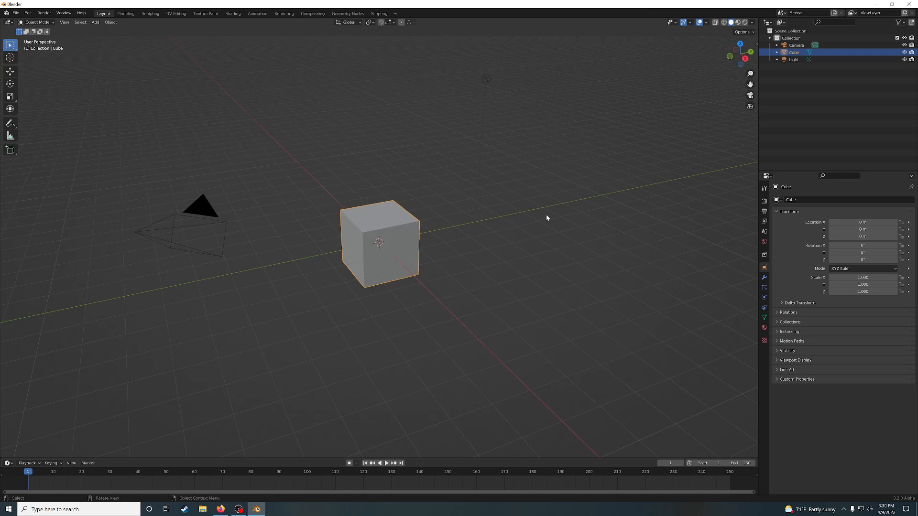
pyautogui.moveTo(546, 215)
pyautogui.mouseDown(button='middle')
pyautogui.moveTo(521, 214)
pyautogui.moveTo(551, 216)
pyautogui.mouseUp(button='middle')
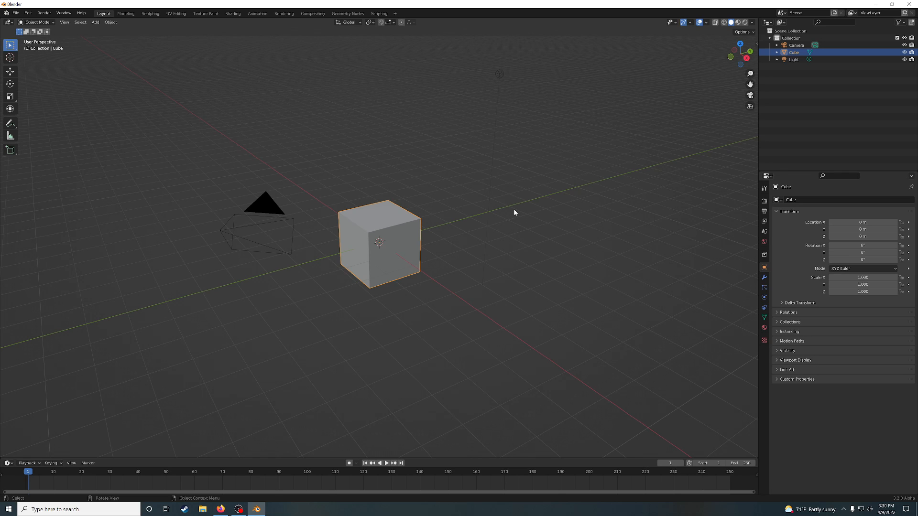
pyautogui.moveTo(565, 209); pyautogui.dragTo(533, 210, button='middle')
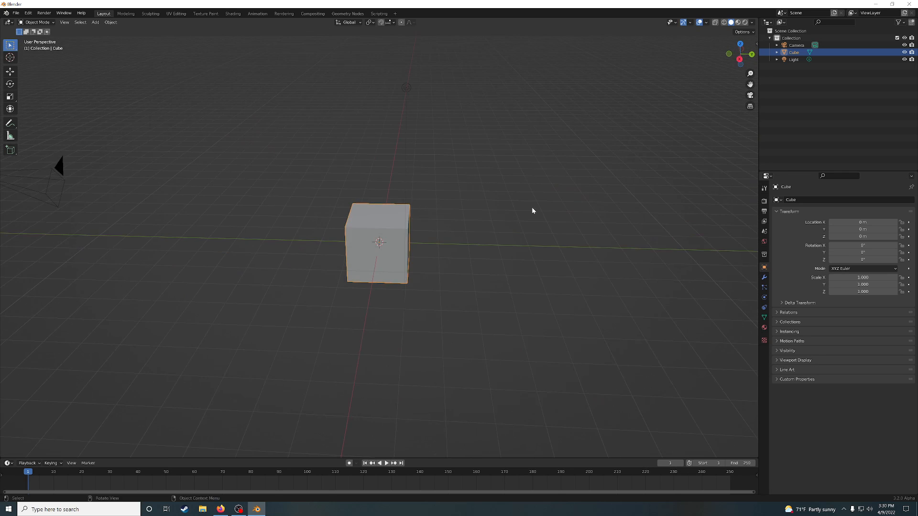
pyautogui.click(347, 14)
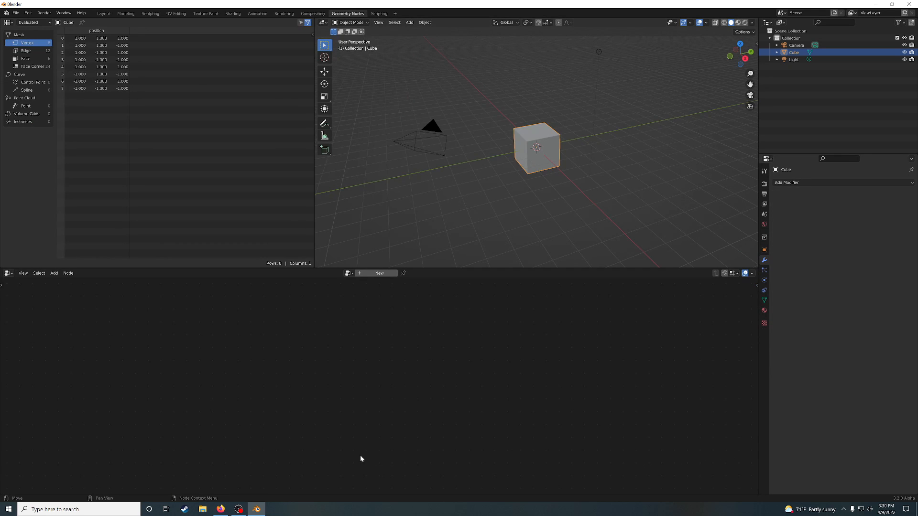
pyautogui.hotkey('shift', 'a')
pyautogui.click(378, 273)
# Add a Vertex Neighbors node above the link between Group Input and Group Output.
pyautogui.hotkey('shift', 'a')
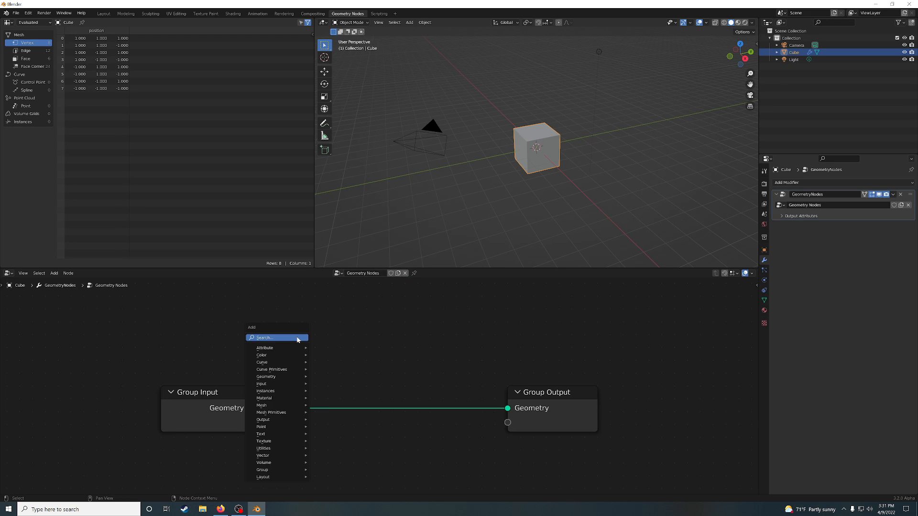
pyautogui.click(298, 337)
pyautogui.write('neigh')
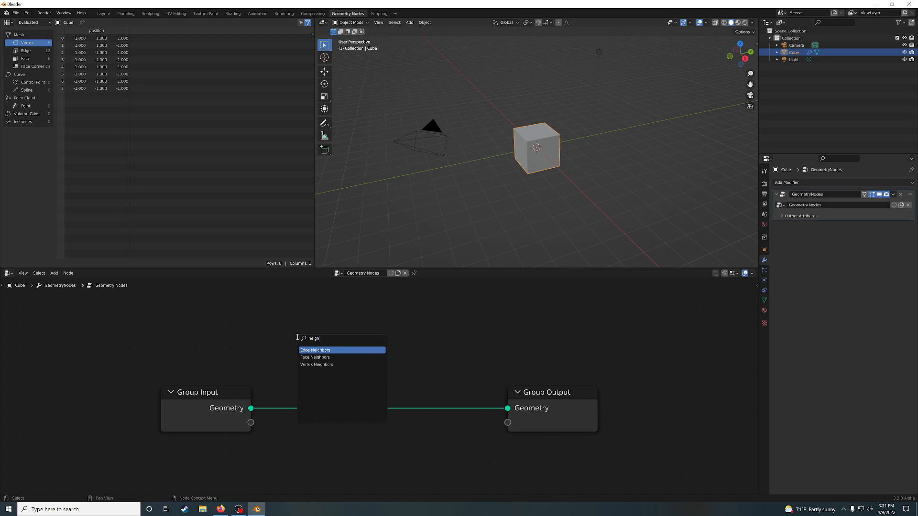
pyautogui.click(337, 364)
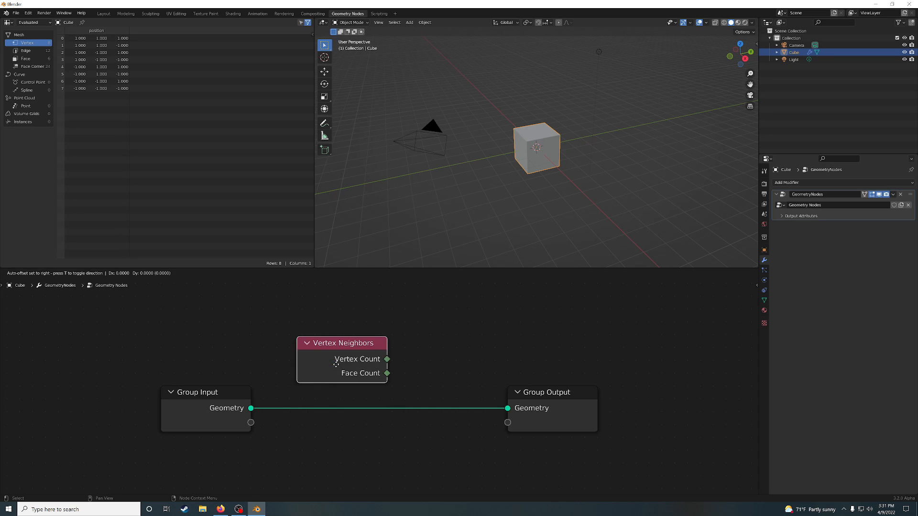
pyautogui.click(282, 337)
# Spread the nodes apart by moving Group Output farther from Group Input and raising Vertex Neighbors above Group Input.
pyautogui.scroll(-2, 416, 354)
pyautogui.scroll(-1, 424, 356)
pyautogui.moveTo(446, 362); pyautogui.dragTo(323, 371, button='middle')
pyautogui.moveTo(386, 401); pyautogui.dragTo(545, 402)
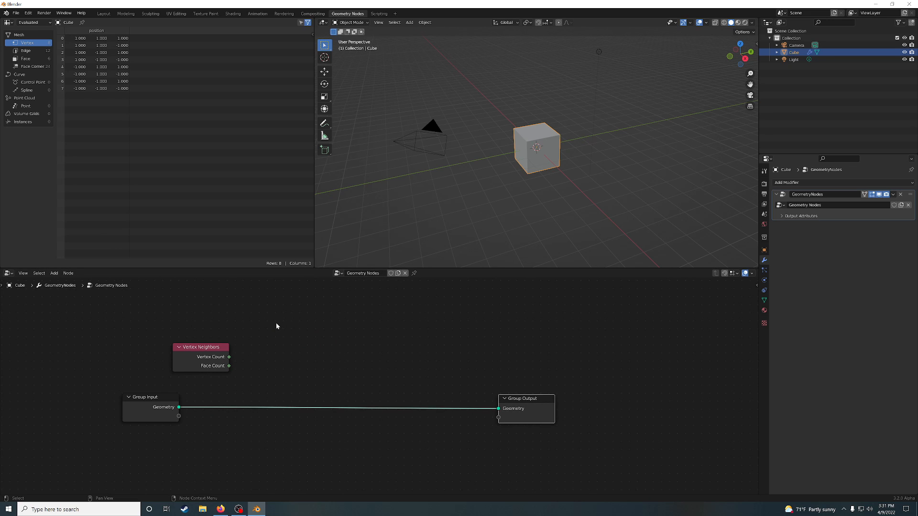
pyautogui.moveTo(189, 349)
pyautogui.mouseDown()
pyautogui.moveTo(197, 338)
pyautogui.moveTo(187, 336)
pyautogui.mouseUp()
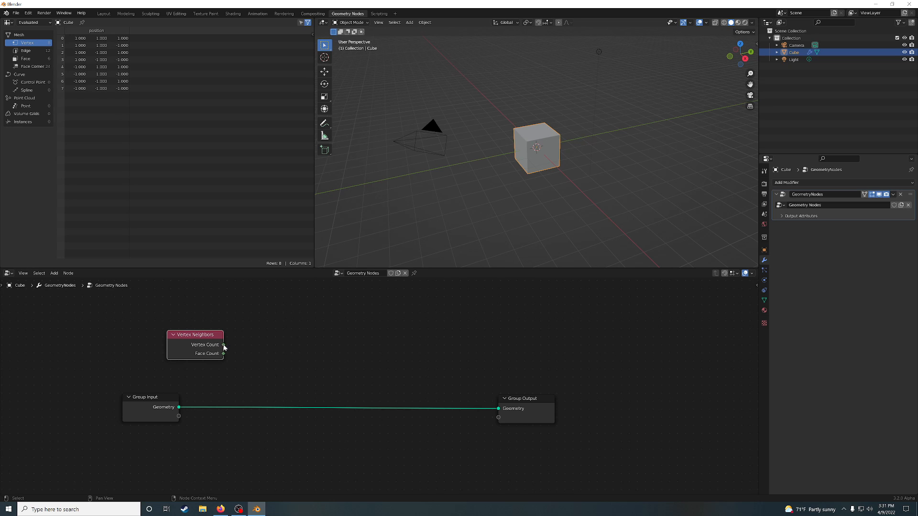
pyautogui.moveTo(224, 345); pyautogui.dragTo(250, 333)
pyautogui.moveTo(270, 337); pyautogui.dragTo(261, 330)
pyautogui.moveTo(224, 354); pyautogui.dragTo(258, 347)
pyautogui.moveTo(535, 399); pyautogui.dragTo(591, 393)
# Add a Set Position node on the geometry link between Group Input and Group Output, lowering it into line with them.
pyautogui.hotkey('shift', 'a')
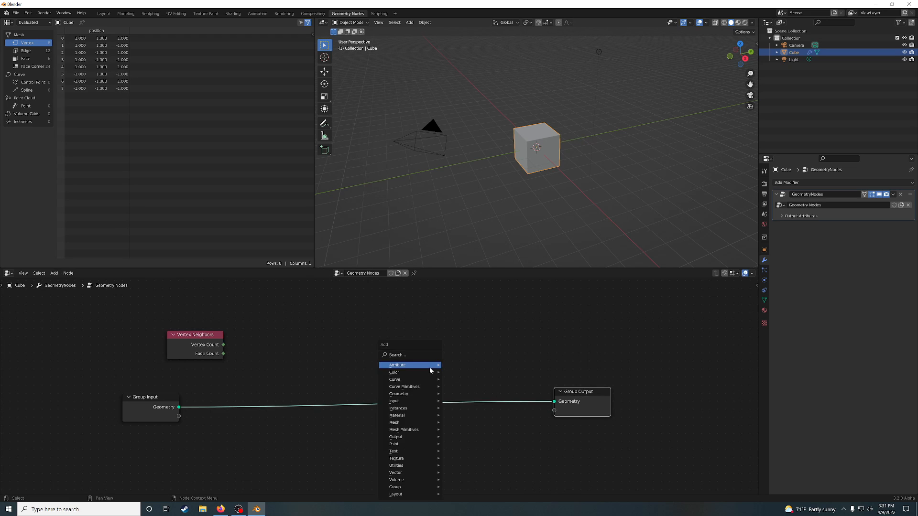
pyautogui.click(408, 355)
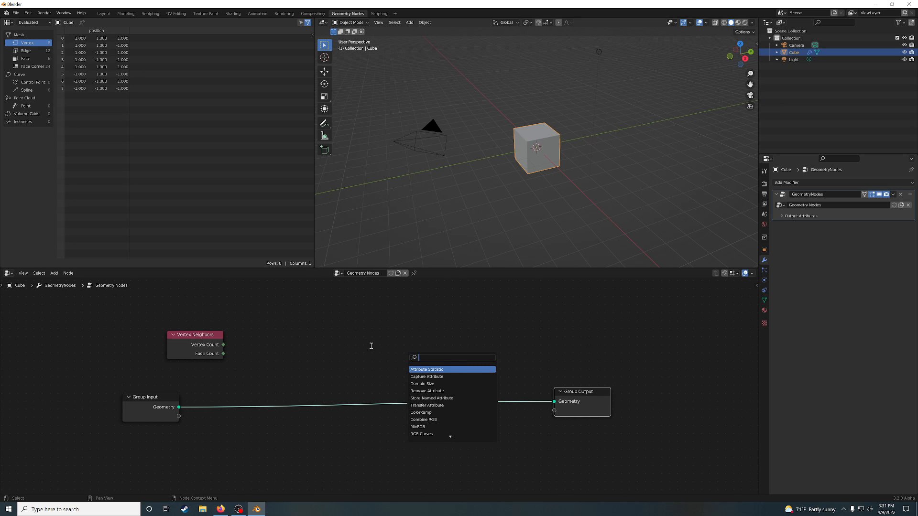
pyautogui.write('set')
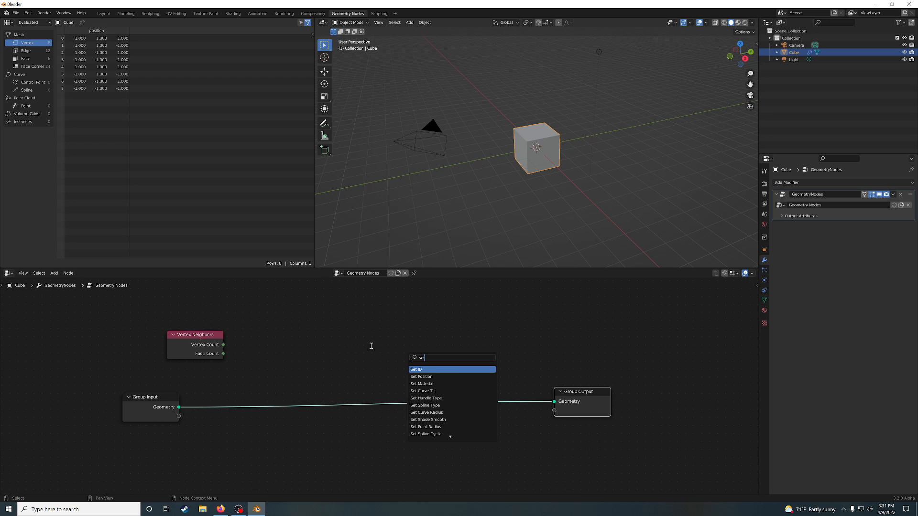
pyautogui.press('Down')
pyautogui.press('Return')
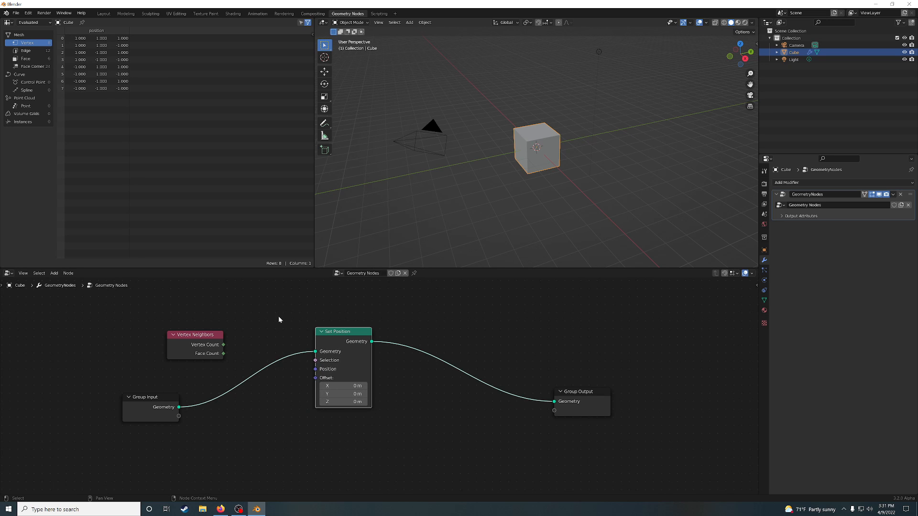
pyautogui.click(281, 320)
pyautogui.moveTo(367, 353); pyautogui.dragTo(352, 382)
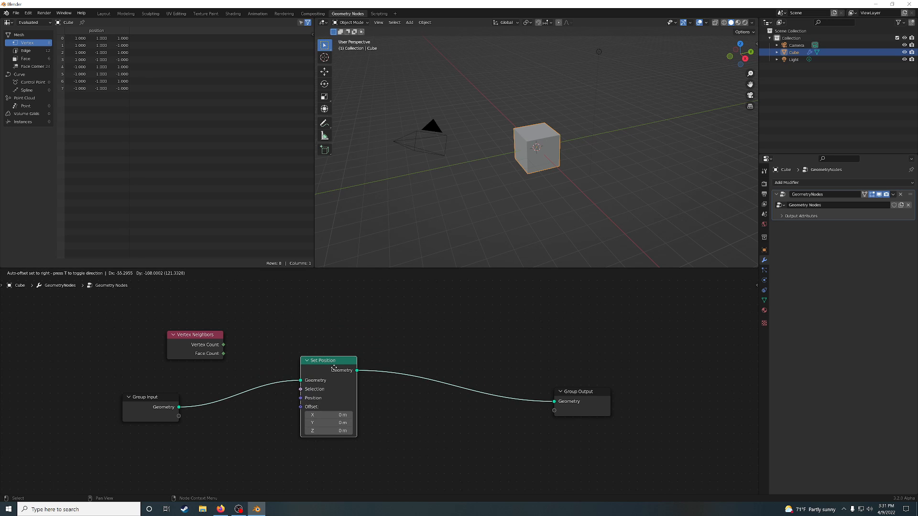
# Insert an Extrude Mesh node on the geometry link between Set Position and Group Output.
pyautogui.hotkey('shift', 'a')
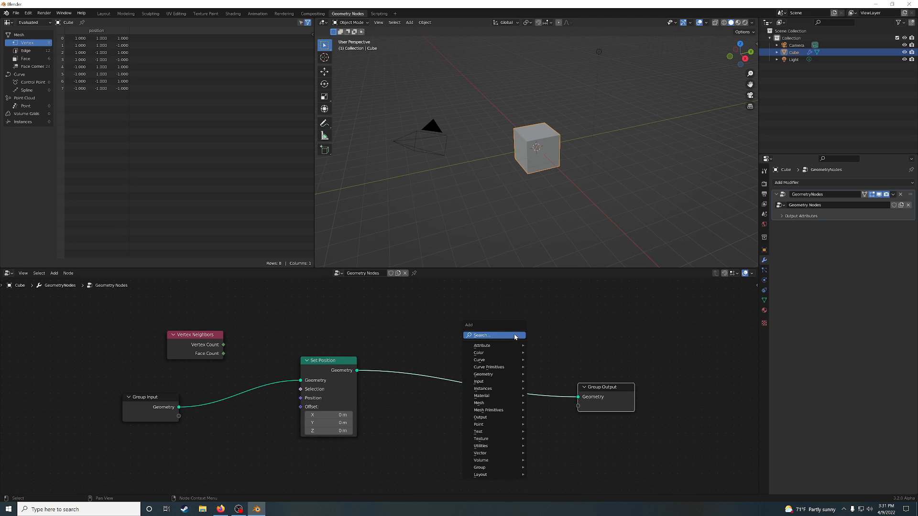
pyautogui.write('ext')
pyautogui.press('Return')
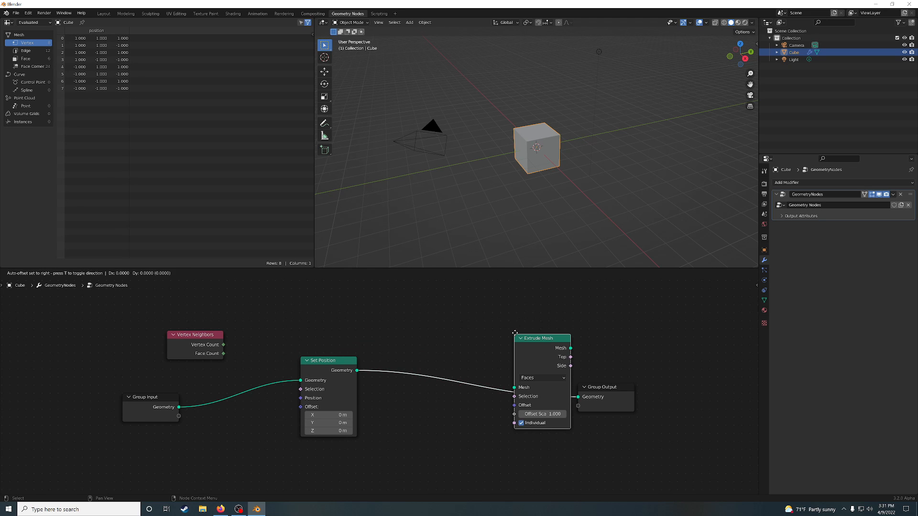
pyautogui.click(455, 334)
# Try the Edges mode on the Extrude Mesh node and settle on Vertices mode.
pyautogui.click(484, 372)
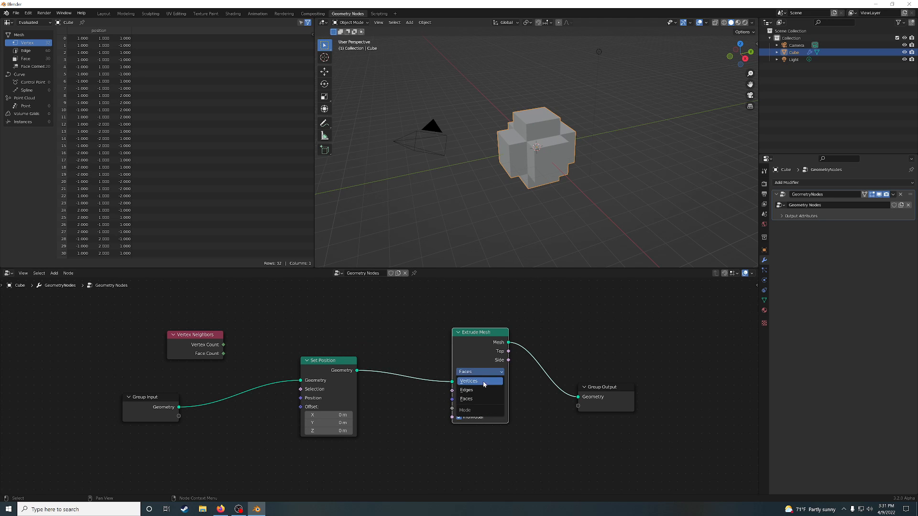
pyautogui.click(483, 391)
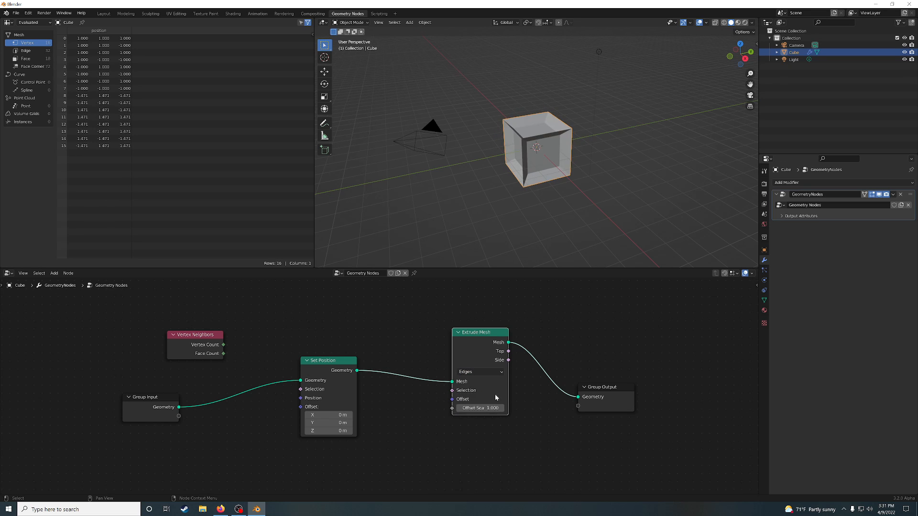
pyautogui.click(484, 371)
pyautogui.click(472, 381)
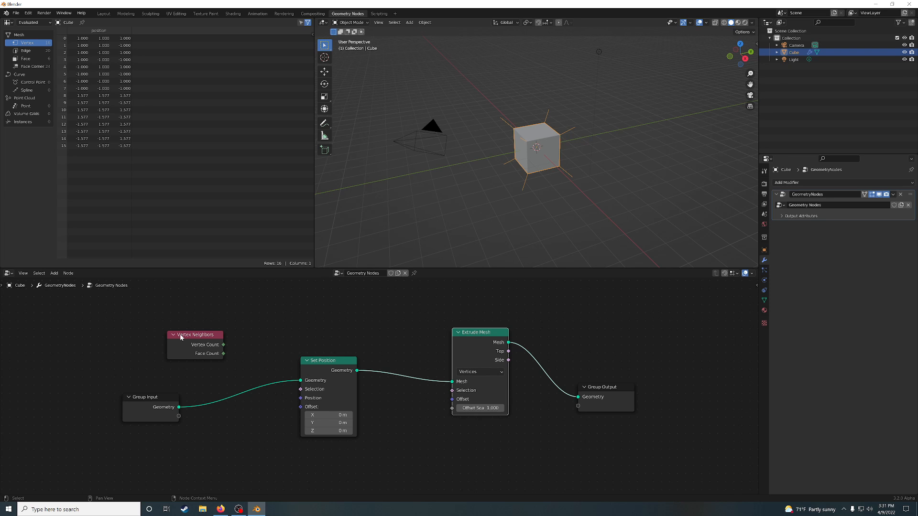
# Shift the Vertex Neighbors node away from Set Position and add an Edge Neighbors node above it.
pyautogui.moveTo(182, 335)
pyautogui.mouseDown()
pyautogui.moveTo(188, 319)
pyautogui.moveTo(156, 329)
pyautogui.moveTo(170, 334)
pyautogui.mouseUp()
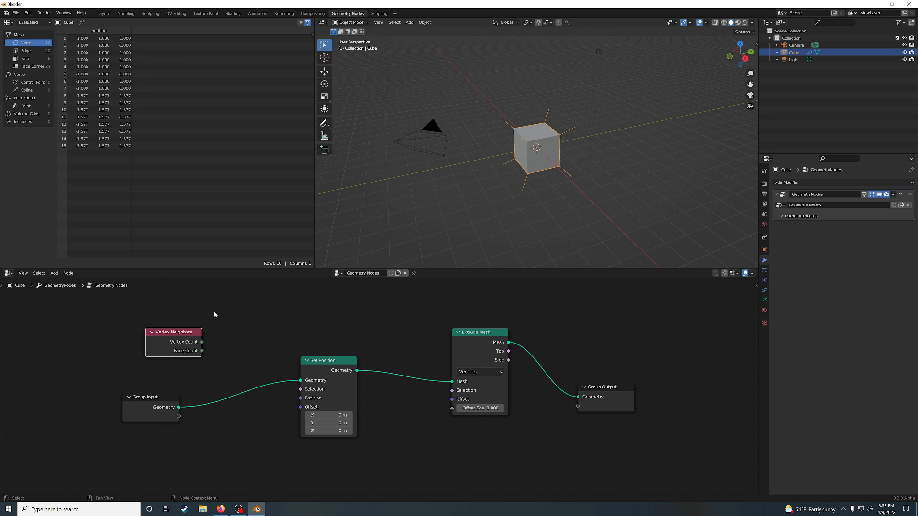
pyautogui.hotkey('shift', 'a')
pyautogui.click(237, 311)
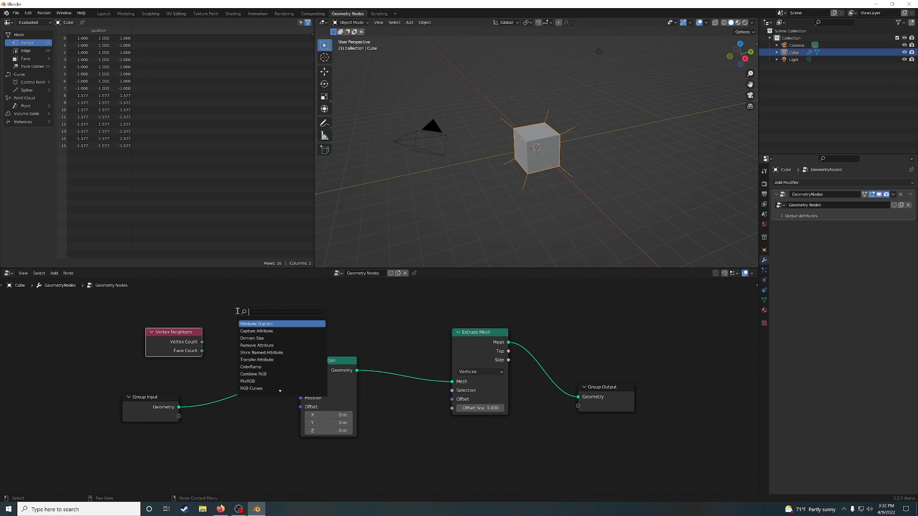
pyautogui.write('ne')
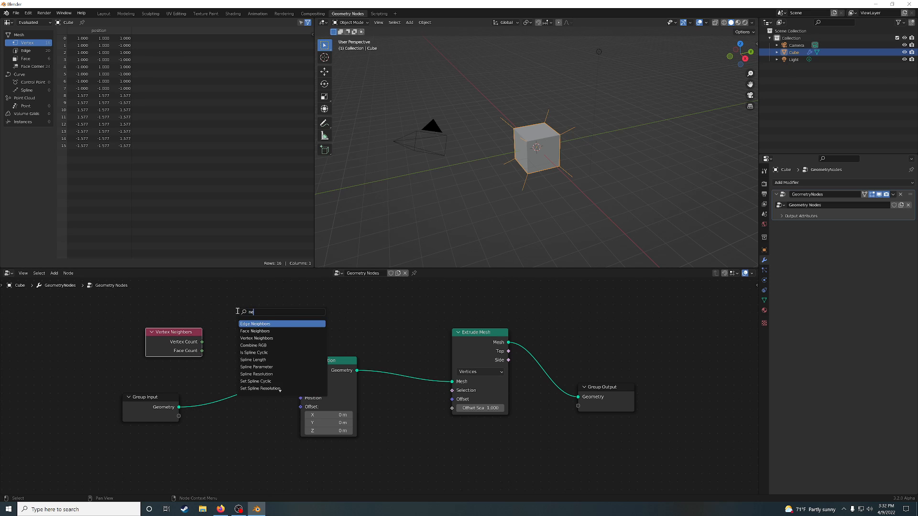
pyautogui.press('Return')
pyautogui.click(139, 300)
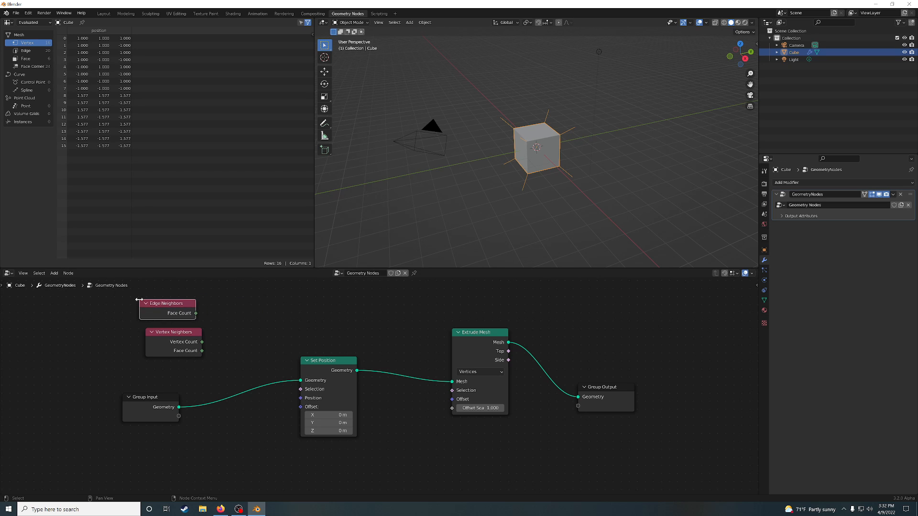
# Add a Face Neighbors node above Edge Neighbors and line up the three neighbor nodes in a column.
pyautogui.hotkey('shift', 'a')
pyautogui.click(284, 310)
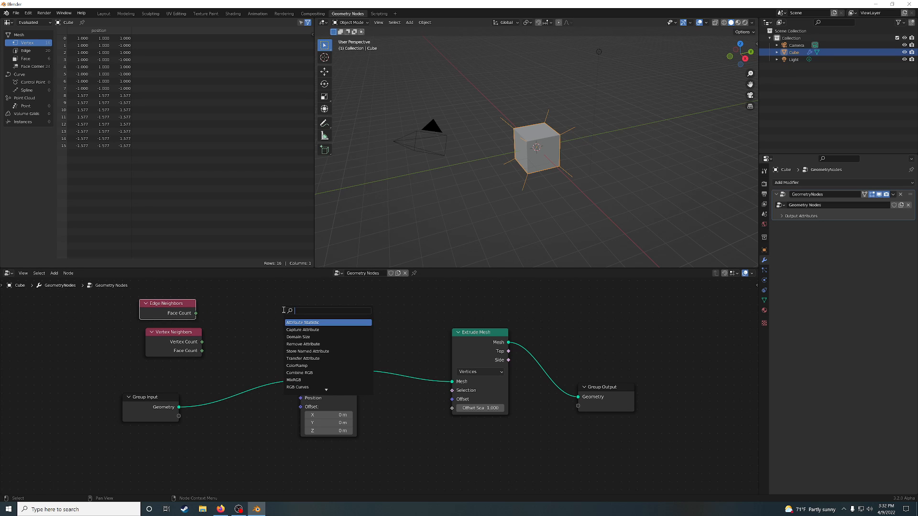
pyautogui.write('fac')
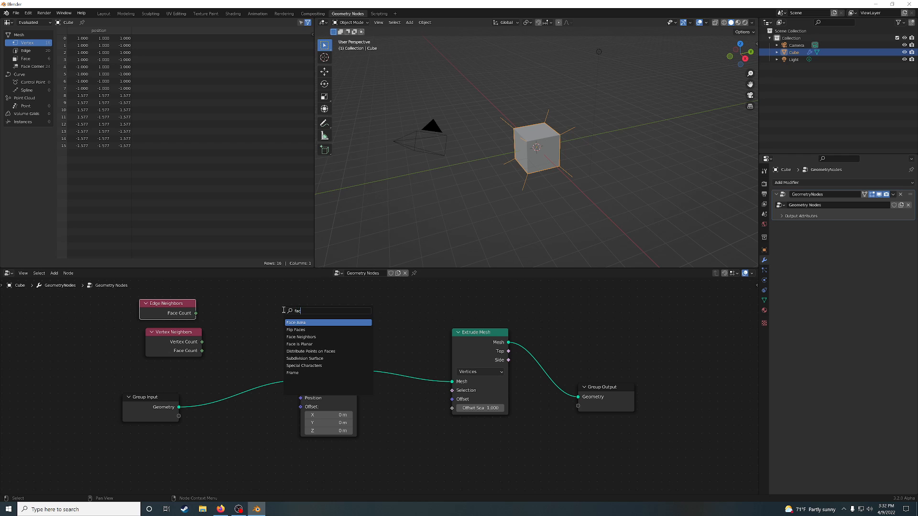
pyautogui.press('Down')
pyautogui.press('Down')
pyautogui.press('Return')
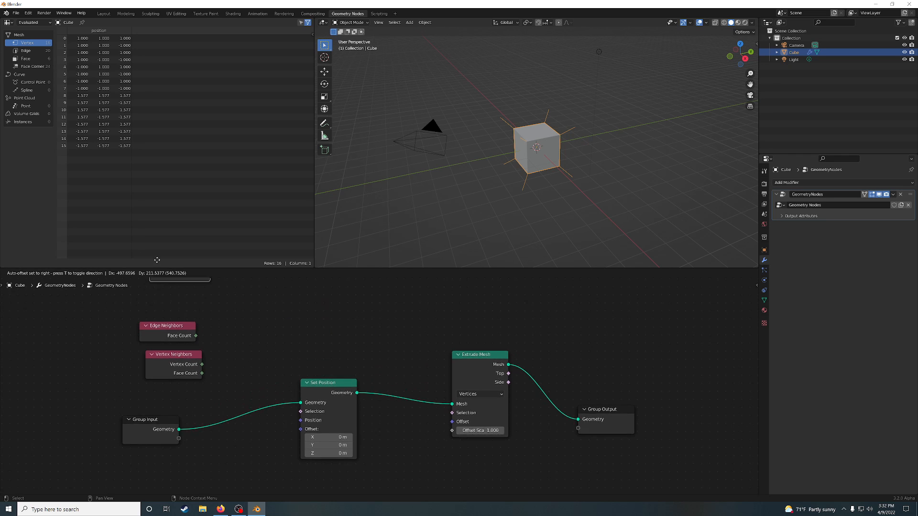
pyautogui.click(145, 333)
pyautogui.moveTo(161, 380); pyautogui.dragTo(184, 369)
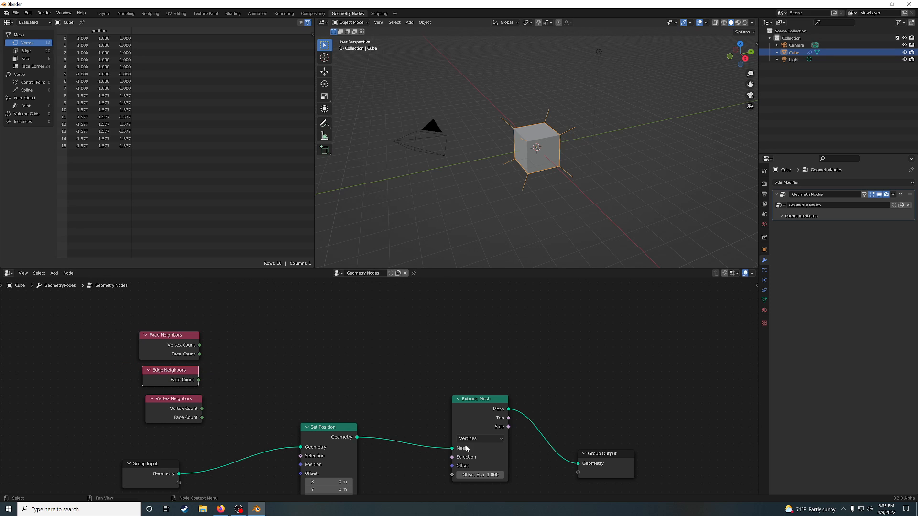
pyautogui.click(490, 438)
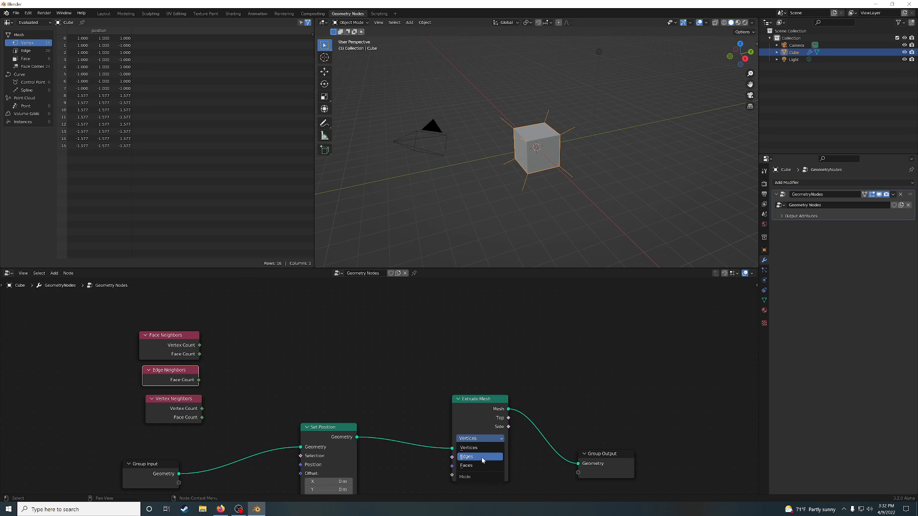
pyautogui.click(478, 420)
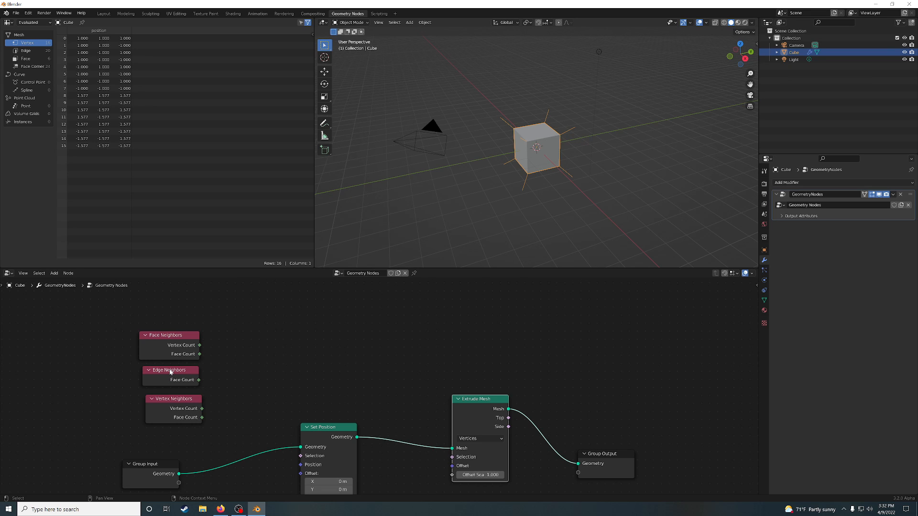
# Rearrange the Face, Edge and Vertex Neighbors nodes with wider spacing and move Set Position closer to Group Input.
pyautogui.moveTo(170, 371); pyautogui.dragTo(206, 380)
pyautogui.moveTo(190, 412); pyautogui.dragTo(176, 424)
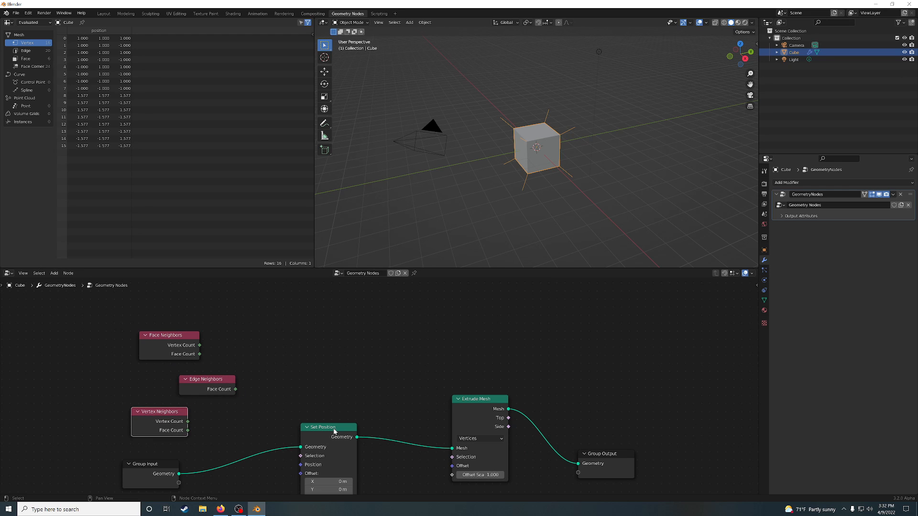
pyautogui.moveTo(333, 427); pyautogui.dragTo(314, 409)
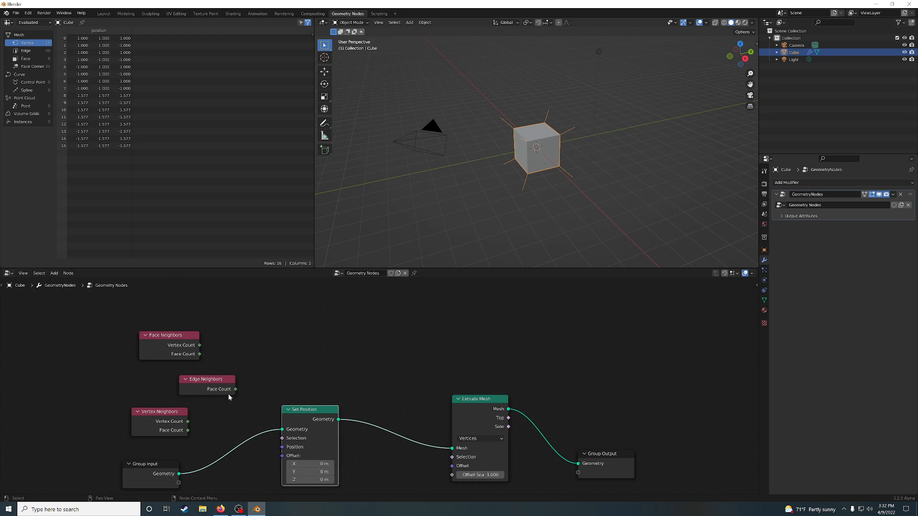
pyautogui.moveTo(205, 381)
pyautogui.mouseDown()
pyautogui.moveTo(148, 380)
pyautogui.moveTo(196, 378)
pyautogui.moveTo(253, 421)
pyautogui.moveTo(207, 388)
pyautogui.mouseUp()
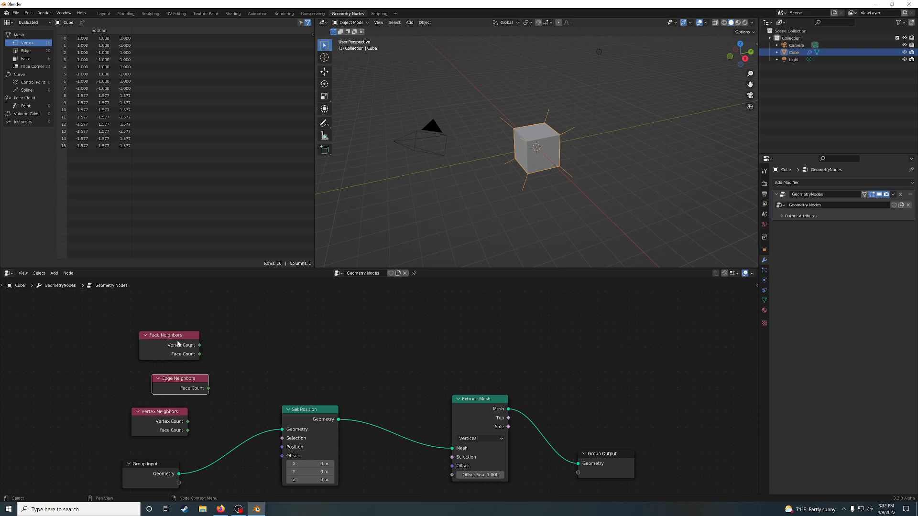
pyautogui.moveTo(179, 344); pyautogui.dragTo(169, 335)
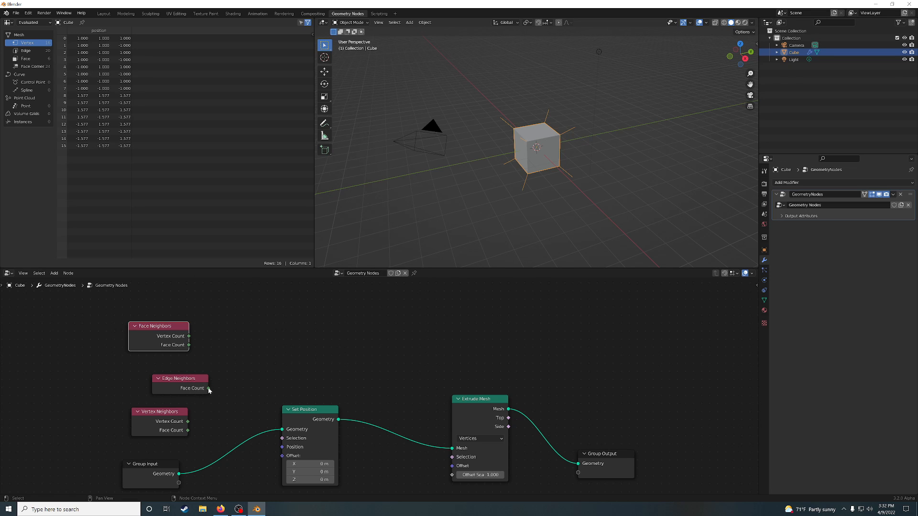
pyautogui.moveTo(208, 388); pyautogui.dragTo(239, 374)
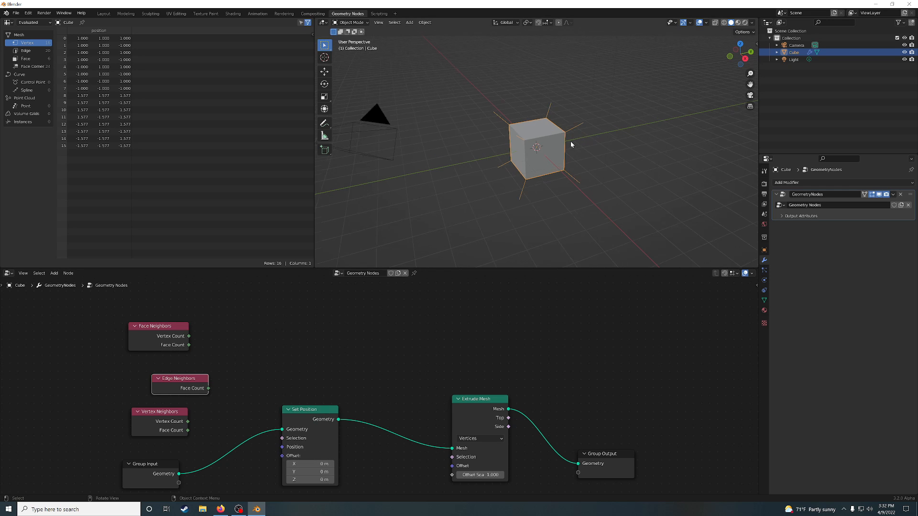
pyautogui.scroll(3, 569, 142)
pyautogui.moveTo(570, 142); pyautogui.dragTo(484, 124, button='middle')
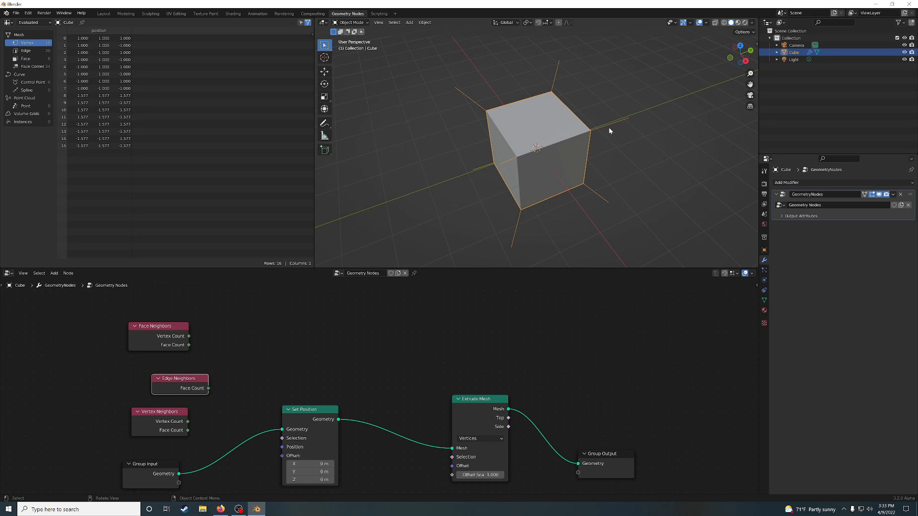
# Move Extrude Mesh and Group Output farther along, and shift Set Position toward Extrude Mesh to make room after Group Input.
pyautogui.moveTo(609, 127); pyautogui.dragTo(559, 141, button='middle')
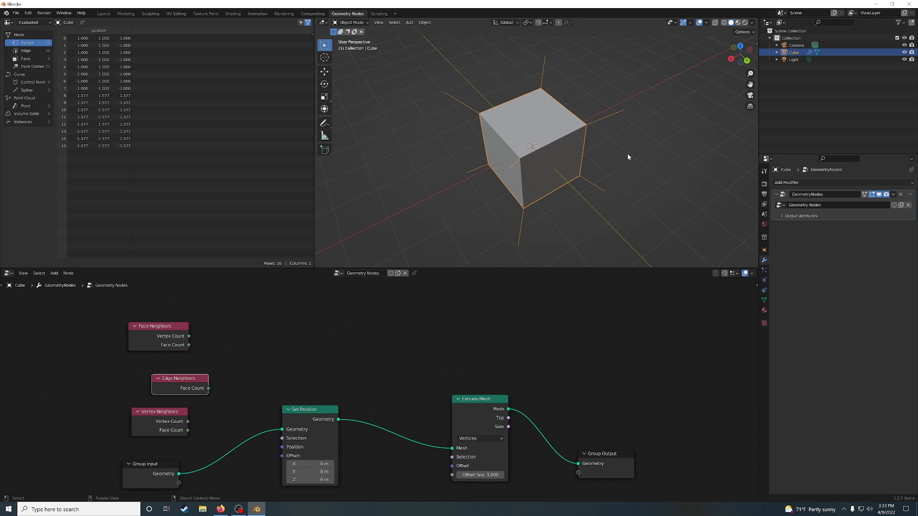
pyautogui.moveTo(139, 304); pyautogui.dragTo(224, 432)
pyautogui.moveTo(488, 364); pyautogui.dragTo(447, 325, button='middle')
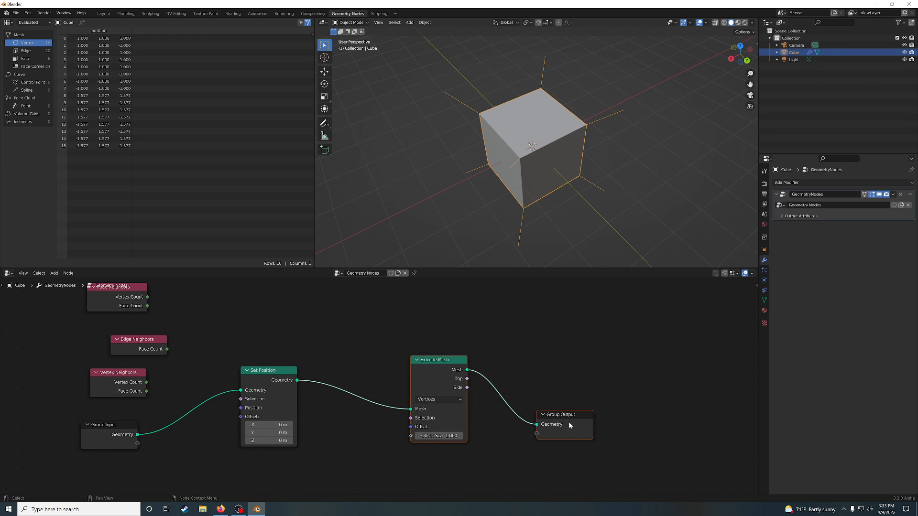
pyautogui.moveTo(569, 424); pyautogui.dragTo(637, 424)
pyautogui.moveTo(294, 371); pyautogui.dragTo(414, 382)
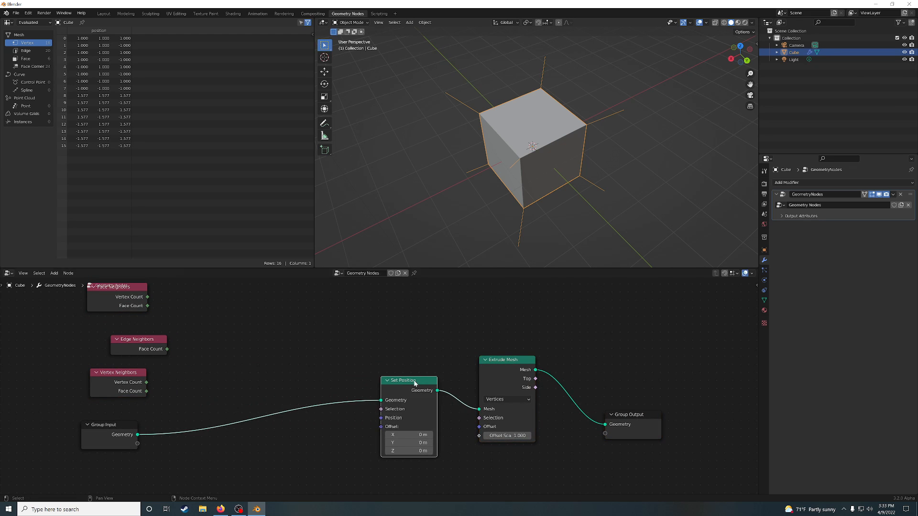
# Try a Subdivide Mesh node between Group Input and Set Position, and remove it again.
pyautogui.hotkey('shift', 'a')
pyautogui.click(221, 346)
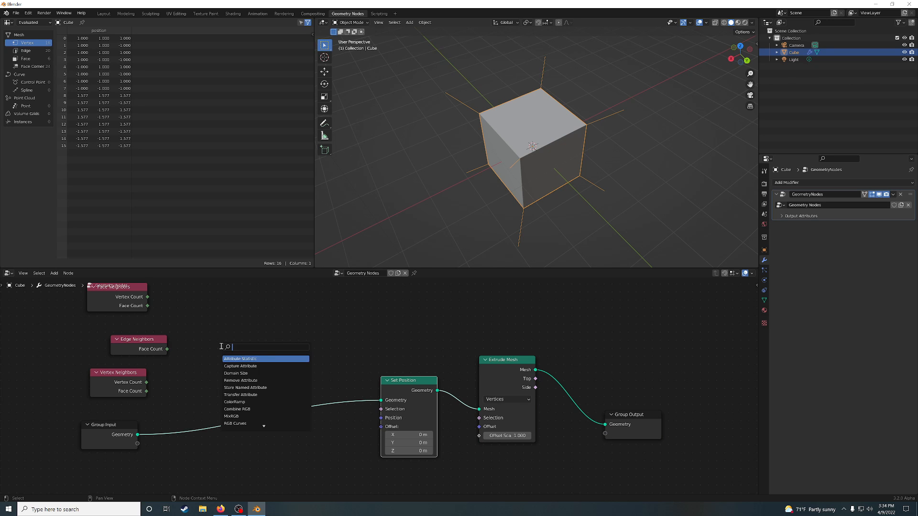
pyautogui.write('sub')
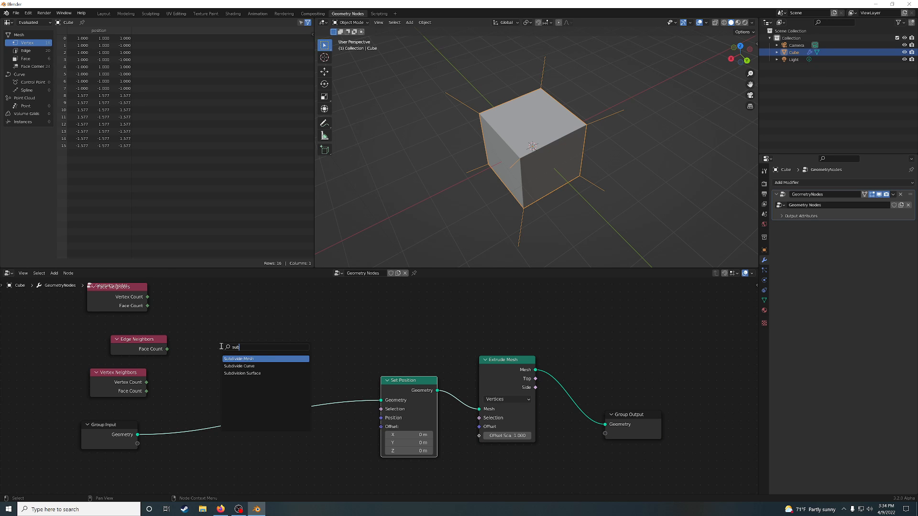
pyautogui.press('Return')
pyautogui.click(168, 415)
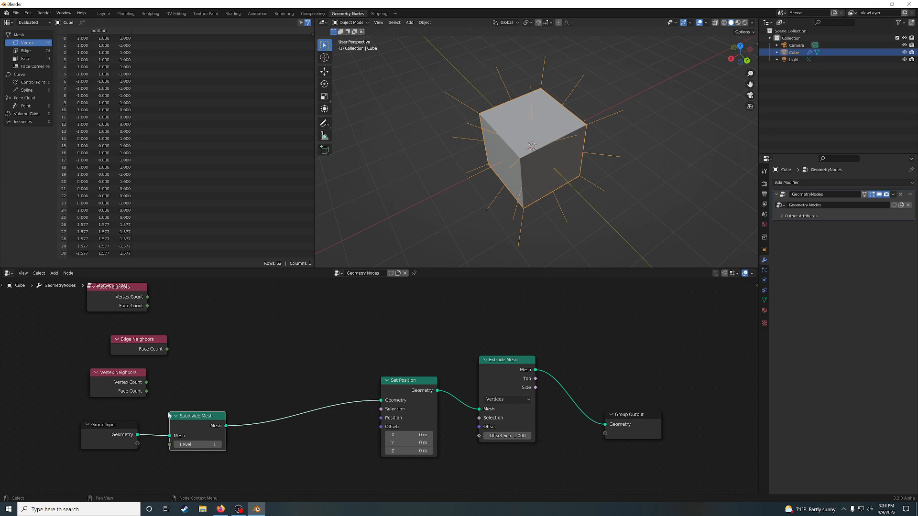
pyautogui.keyDown('alt'); pyautogui.moveTo(189, 420); pyautogui.dragTo(224, 361); pyautogui.keyUp('alt')
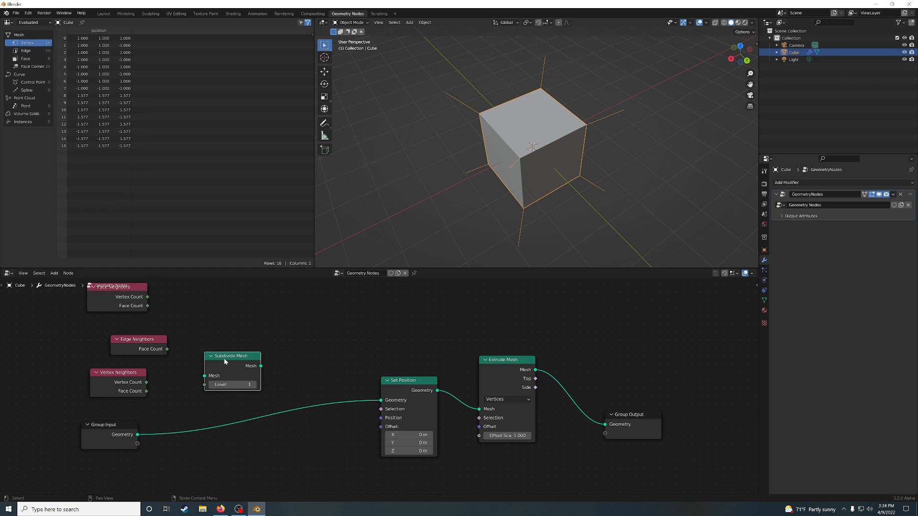
pyautogui.press('x')
# Insert a Subdivision Surface node between Group Input and Set Position and set its level to 3.
pyautogui.hotkey('shift', 'a')
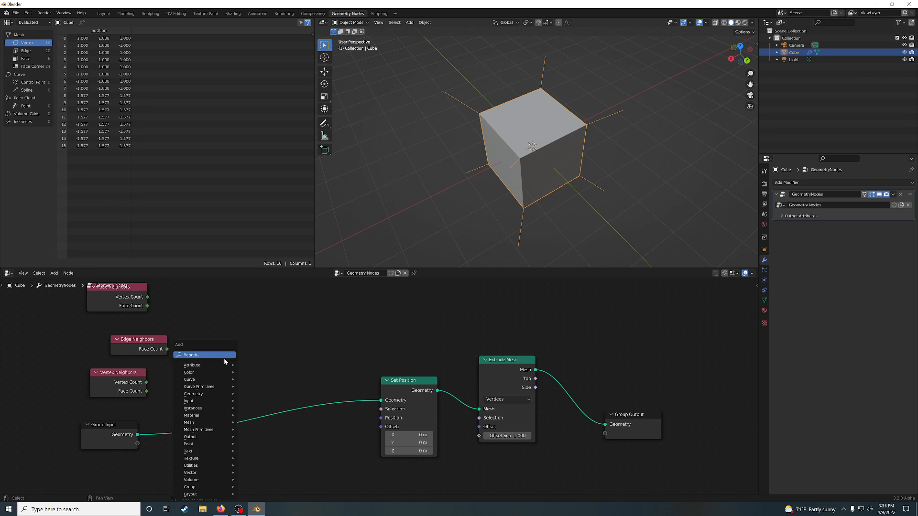
pyautogui.click(224, 358)
pyautogui.write('ub')
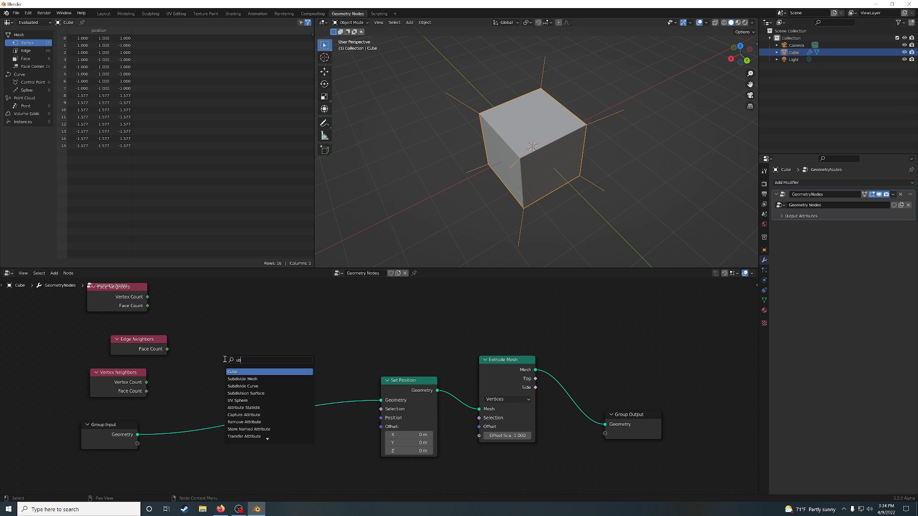
pyautogui.write('d')
pyautogui.press('BackSpace')
pyautogui.press('BackSpace')
pyautogui.press('BackSpace')
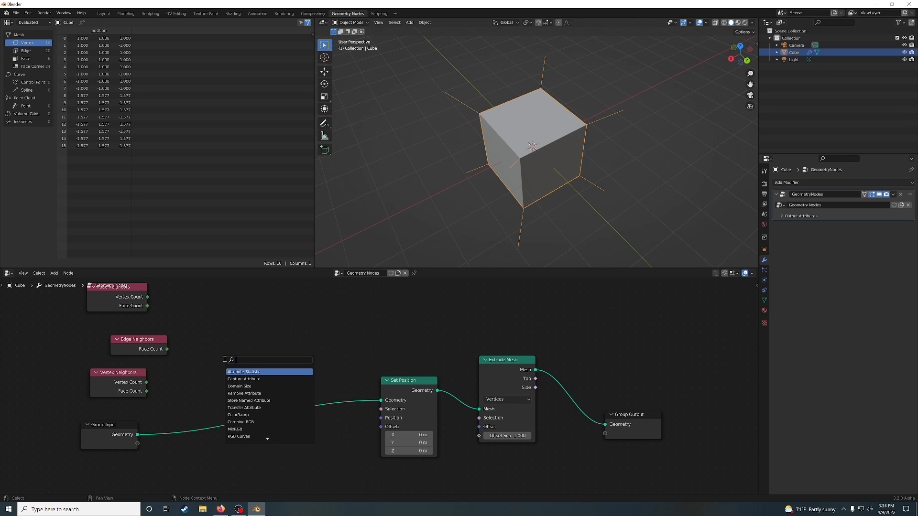
pyautogui.write('sub')
pyautogui.press('Down')
pyautogui.press('Down')
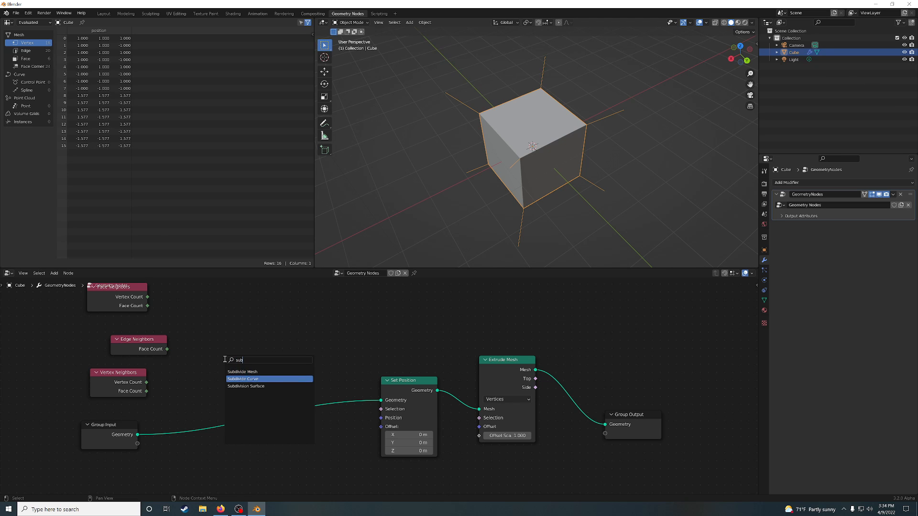
pyautogui.press('Return')
pyautogui.click(169, 391)
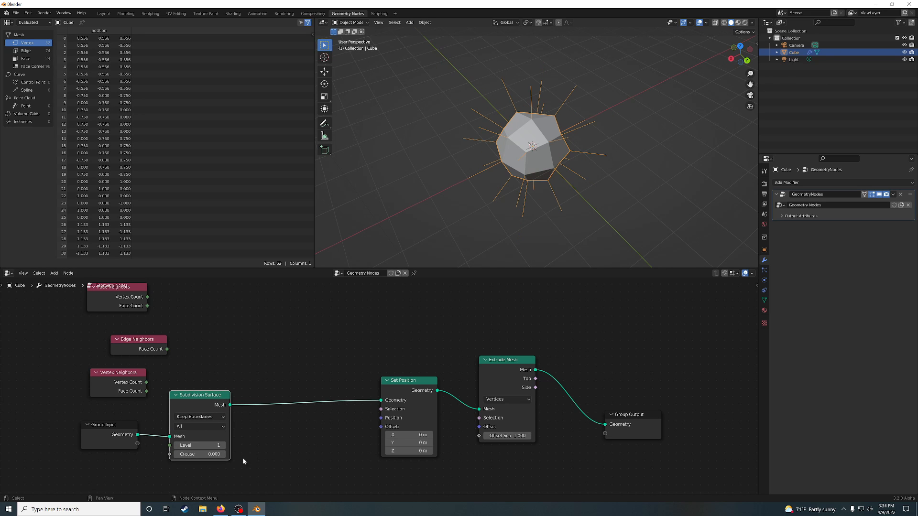
pyautogui.click(223, 446)
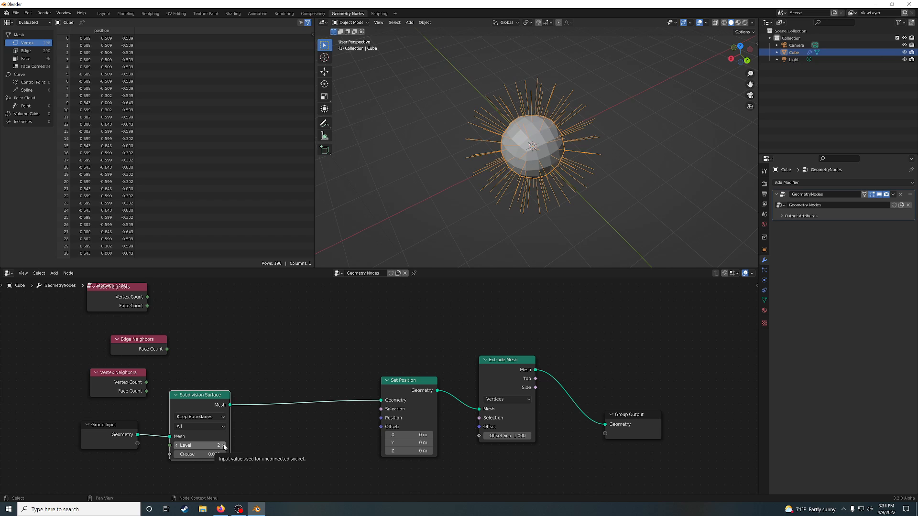
pyautogui.click(224, 445)
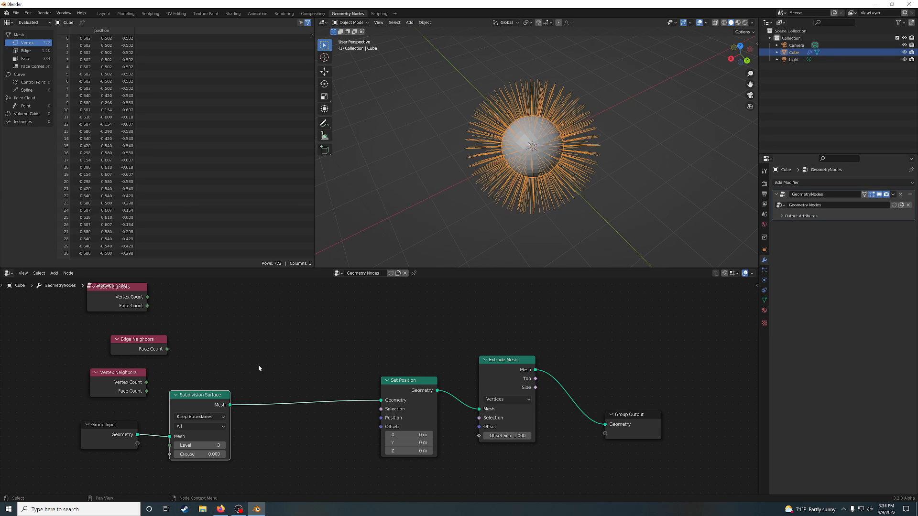
# Insert a Delete Geometry node between Subdivision Surface and Set Position.
pyautogui.moveTo(266, 359); pyautogui.dragTo(291, 350, button='middle')
pyautogui.hotkey('shift', 'a')
pyautogui.click(291, 351)
pyautogui.write('del')
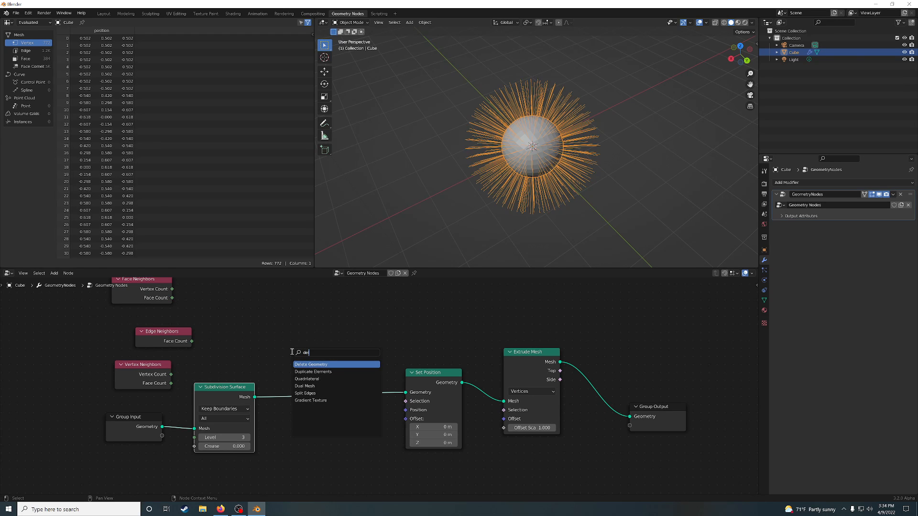
pyautogui.press('Return')
pyautogui.click(278, 369)
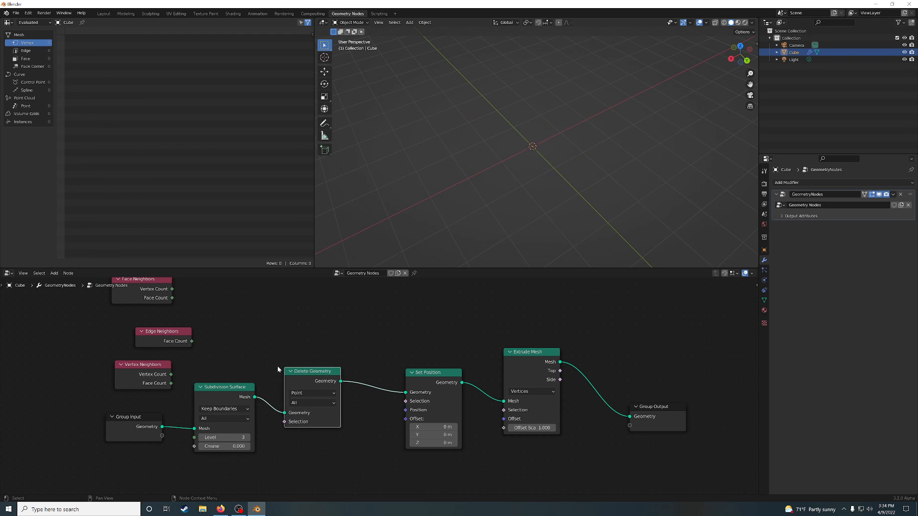
# Add a Position node below Group Input.
pyautogui.moveTo(239, 346); pyautogui.dragTo(302, 294, button='middle')
pyautogui.hotkey('shift', 'a')
pyautogui.click(265, 356)
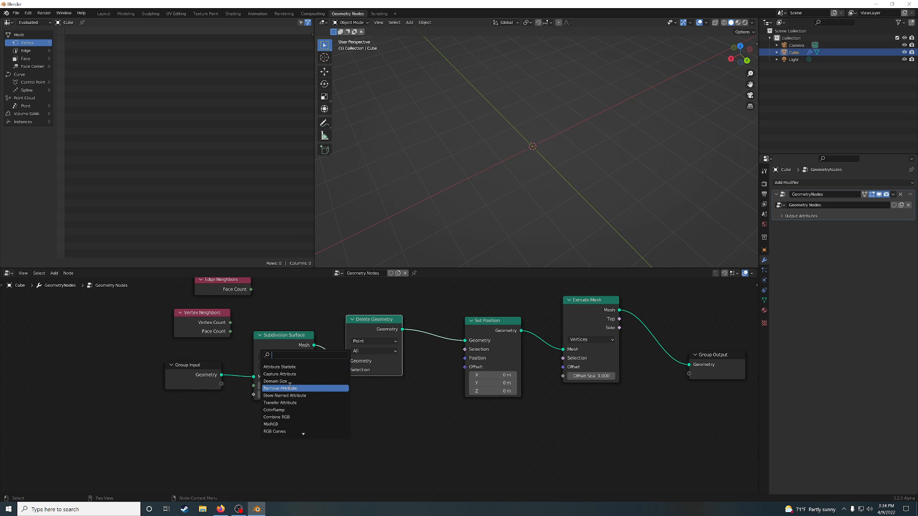
pyautogui.write('position')
pyautogui.press('Return')
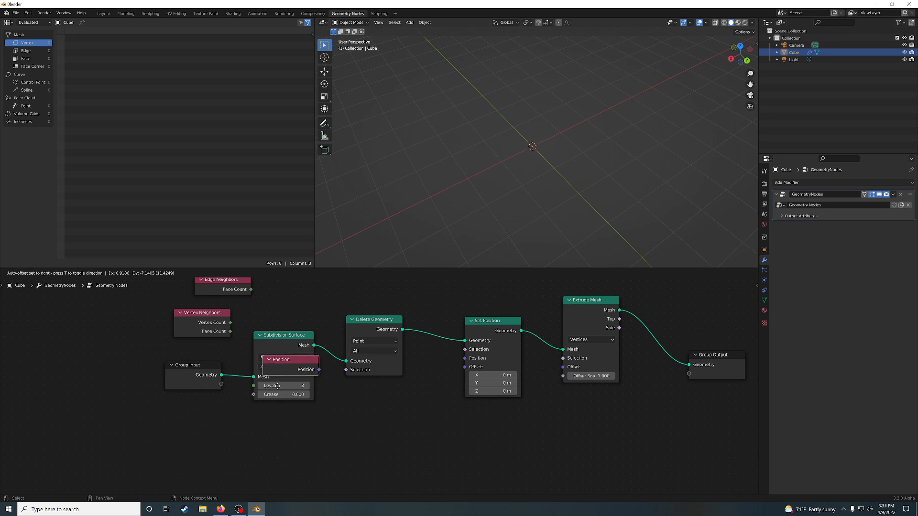
pyautogui.click(183, 413)
# Feed the Position output into a new Separate XYZ node and move the Position node clear of Group Input.
pyautogui.moveTo(211, 406); pyautogui.dragTo(268, 423)
pyautogui.write('separate')
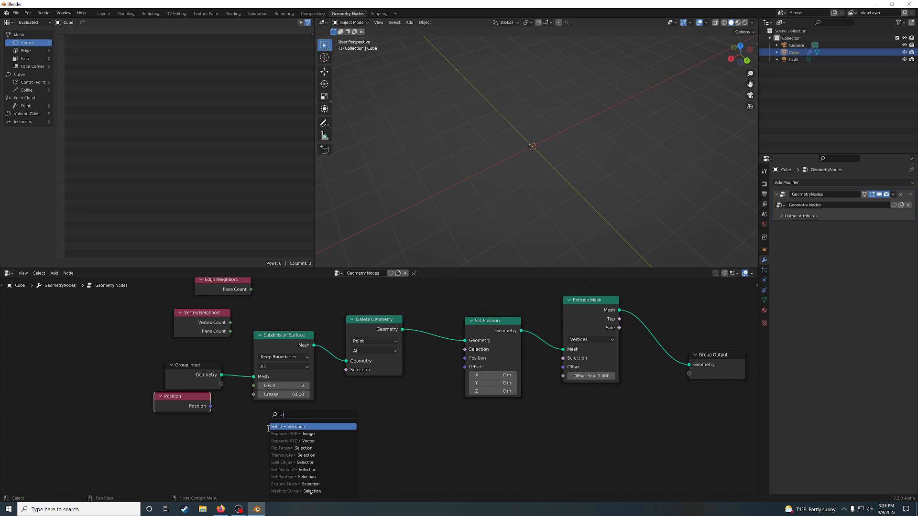
pyautogui.press('Return')
pyautogui.click(267, 428)
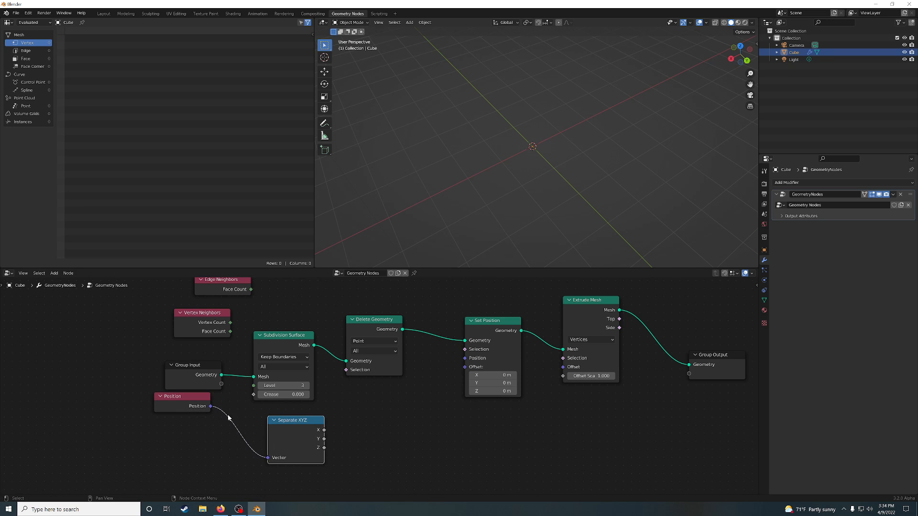
pyautogui.moveTo(184, 397); pyautogui.dragTo(165, 430)
# Compare the Separate XYZ Z output with a Greater Than node and link its result to the Delete Geometry selection.
pyautogui.moveTo(306, 425)
pyautogui.mouseDown()
pyautogui.moveTo(258, 426)
pyautogui.moveTo(312, 425)
pyautogui.mouseUp()
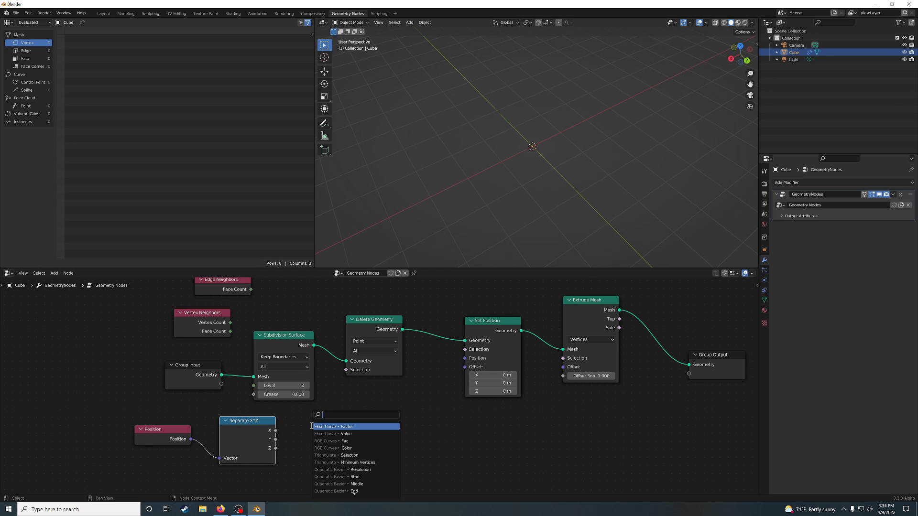
pyautogui.write('greater')
pyautogui.press('Return')
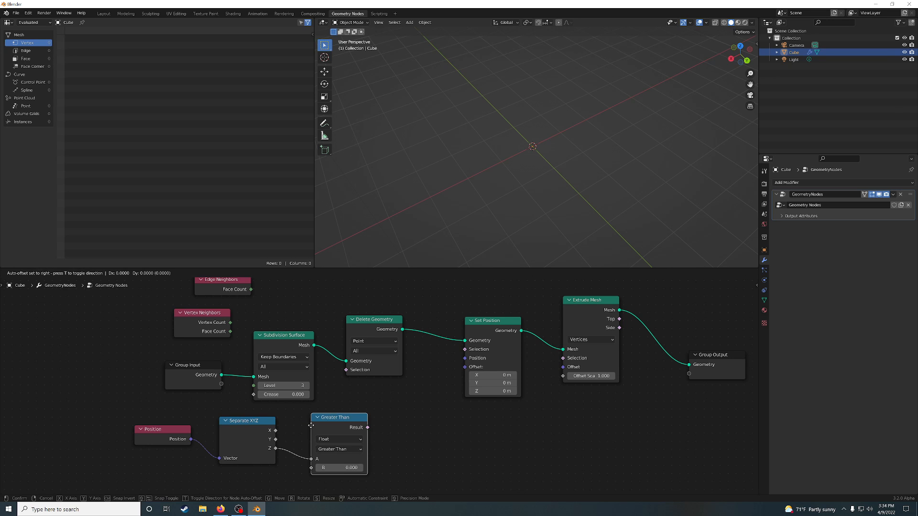
pyautogui.click(311, 425)
pyautogui.moveTo(367, 428); pyautogui.dragTo(348, 366)
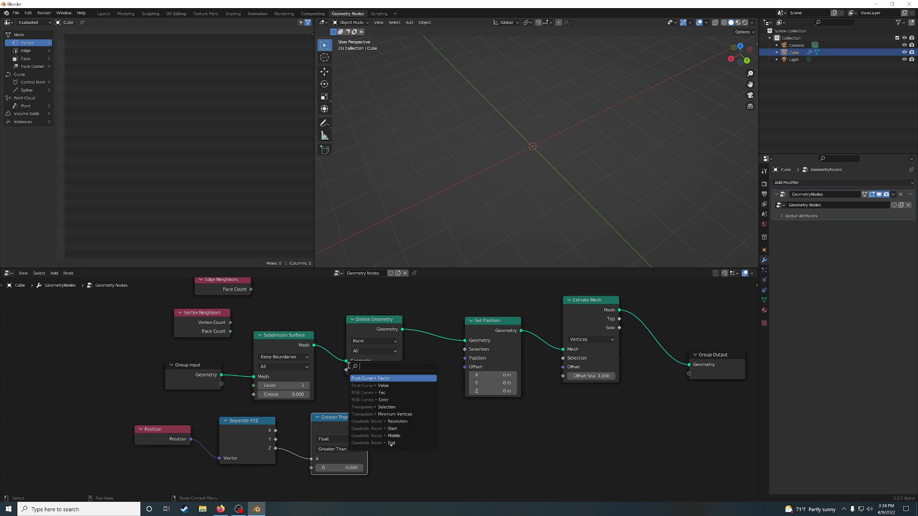
pyautogui.press('Escape')
pyautogui.moveTo(367, 427); pyautogui.dragTo(346, 371)
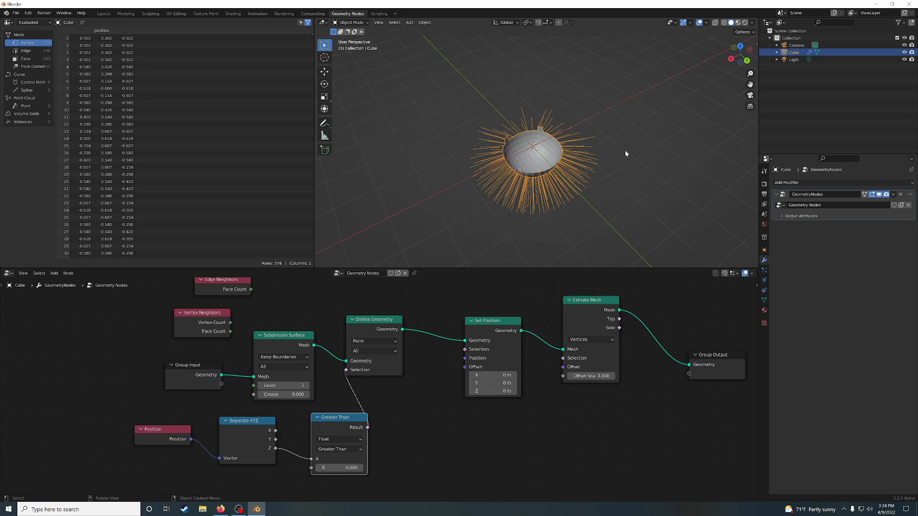
# Set the B threshold of the Greater Than node to -0.01.
pyautogui.moveTo(625, 153); pyautogui.dragTo(592, 125, button='middle')
pyautogui.scroll(3, 593, 125)
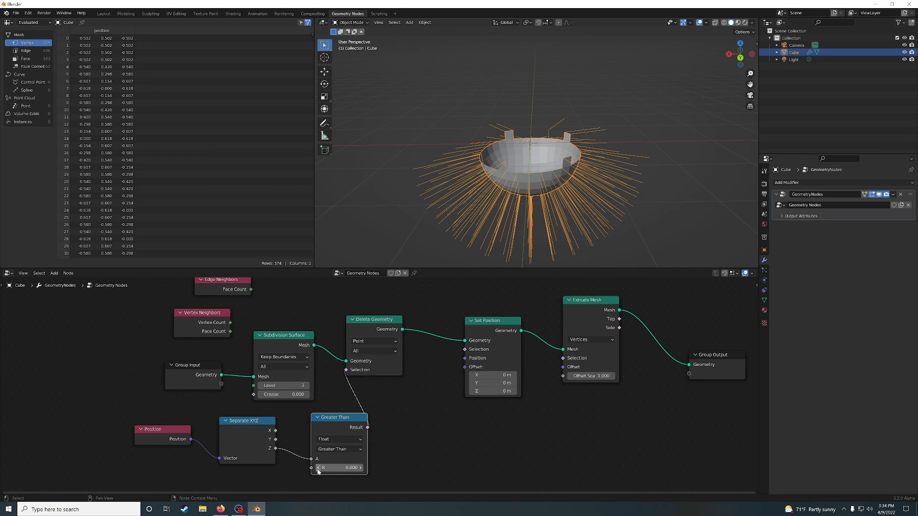
pyautogui.click(346, 467)
pyautogui.click(347, 467)
pyautogui.press('BackSpace')
pyautogui.press('BackSpace')
pyautogui.press('BackSpace')
pyautogui.write('-0.01')
pyautogui.press('Return')
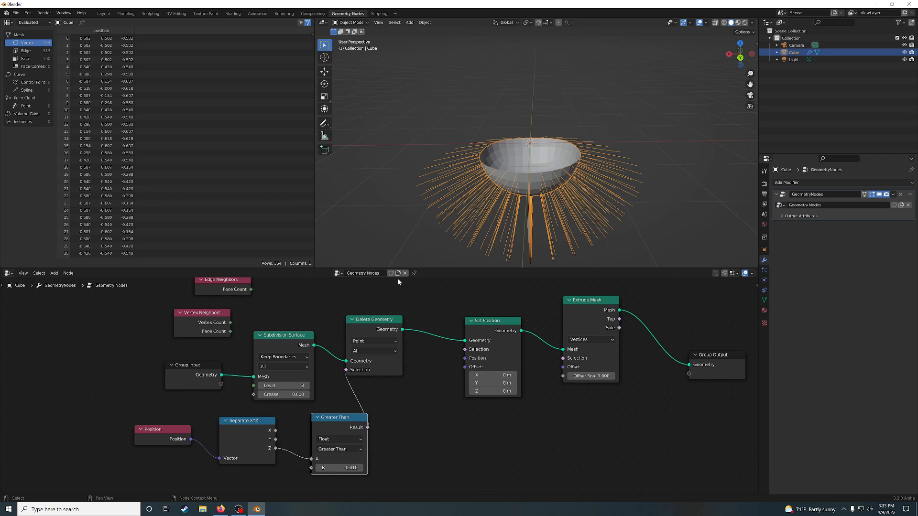
# Shift Delete Geometry, Set Position and Extrude Mesh away from Subdivision Surface, and move Group Output farther along.
pyautogui.moveTo(348, 297); pyautogui.dragTo(615, 409)
pyautogui.moveTo(717, 372); pyautogui.dragTo(525, 385, button='middle')
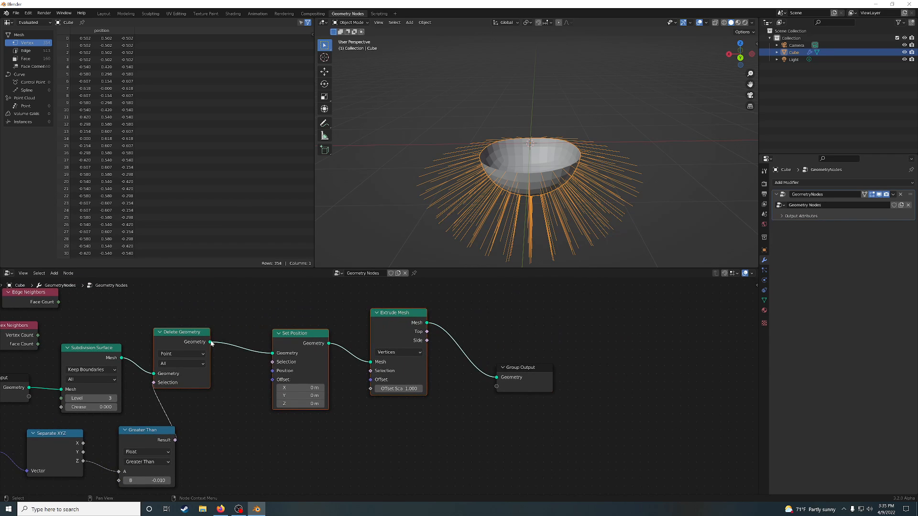
pyautogui.press('g')
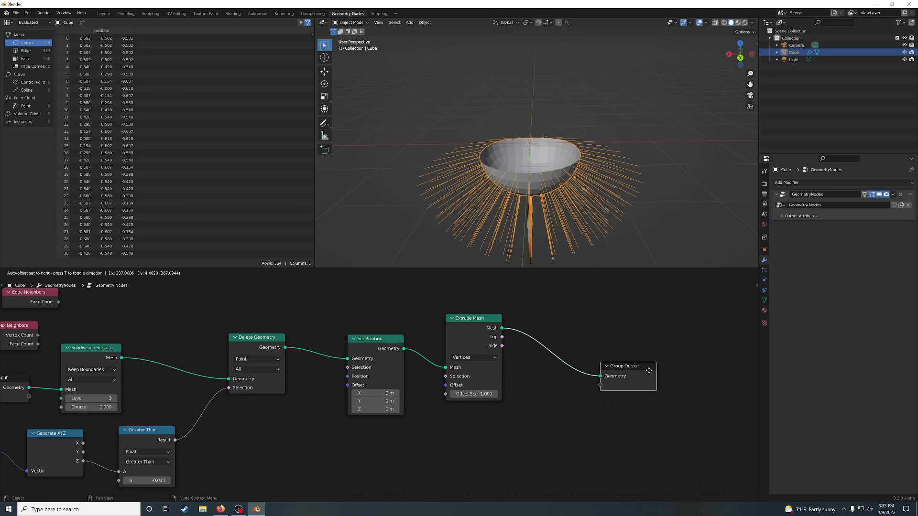
pyautogui.click(649, 370)
# Mute the Extrude Mesh node to pass the bowl mesh through without extrusion.
pyautogui.click(464, 327)
pyautogui.press('m')
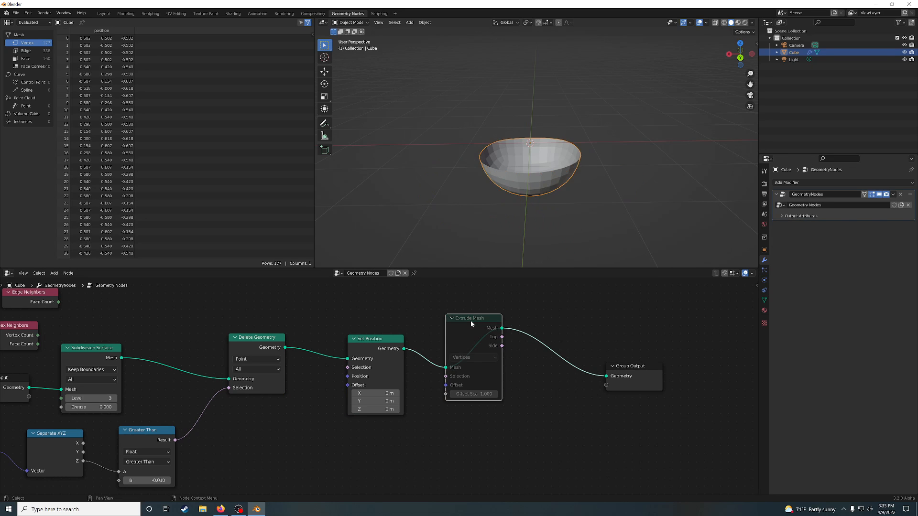
pyautogui.moveTo(550, 229); pyautogui.dragTo(631, 188, button='middle')
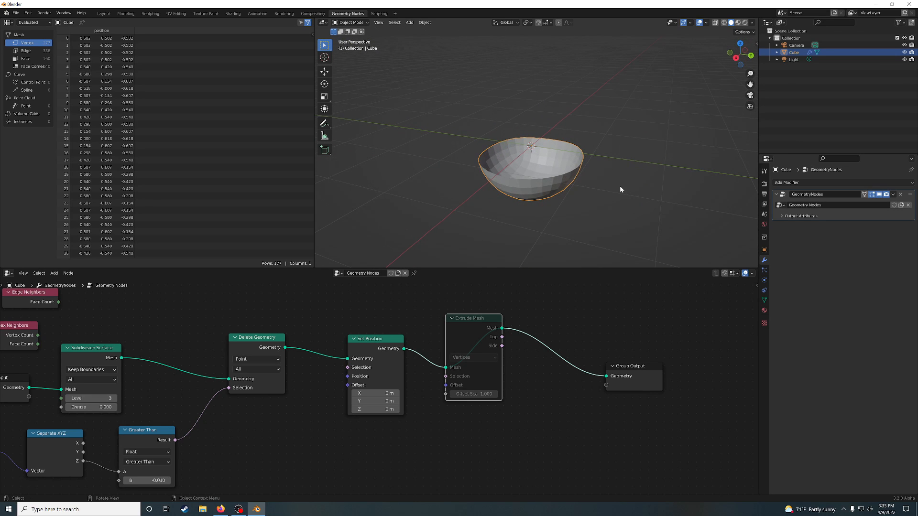
pyautogui.scroll(5, 559, 188)
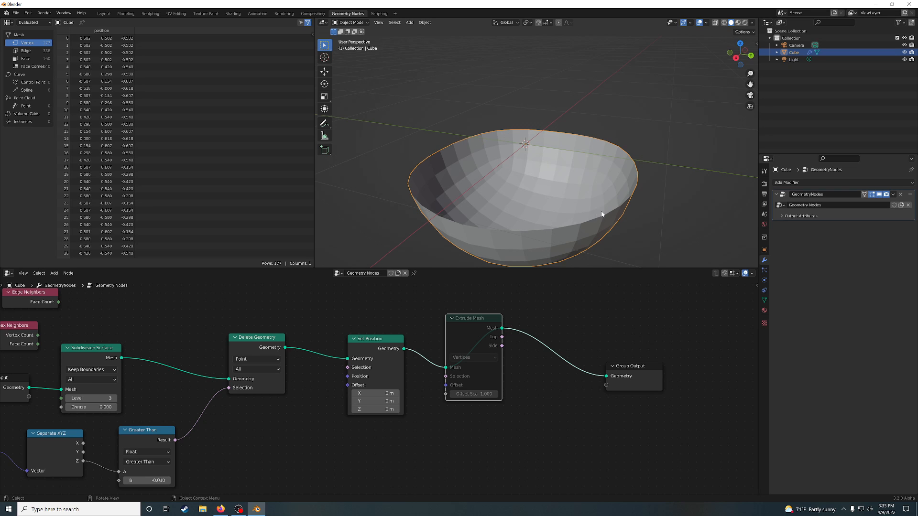
# Line up the Edge Neighbors node between the Face Neighbors and Vertex Neighbors nodes.
pyautogui.moveTo(67, 317); pyautogui.dragTo(260, 378, button='middle')
pyautogui.click(247, 384)
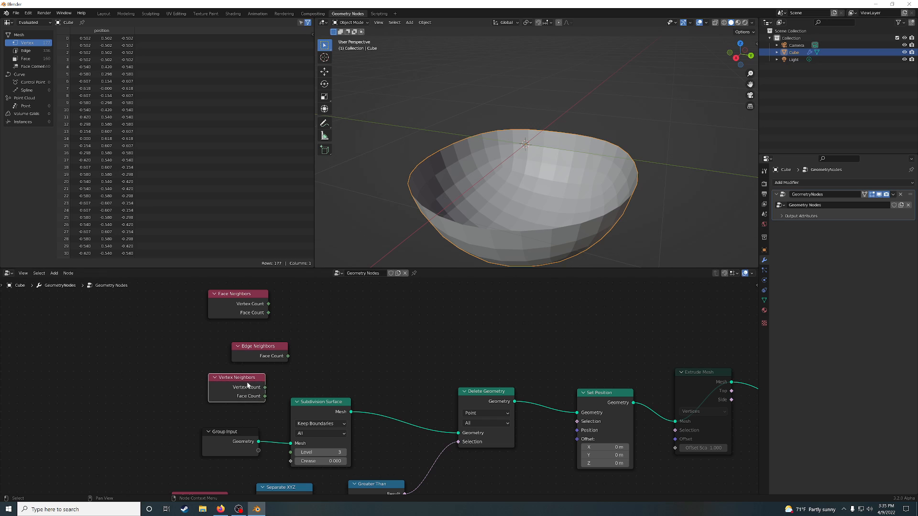
pyautogui.moveTo(265, 388); pyautogui.dragTo(309, 376)
pyautogui.scroll(-1, 380, 363)
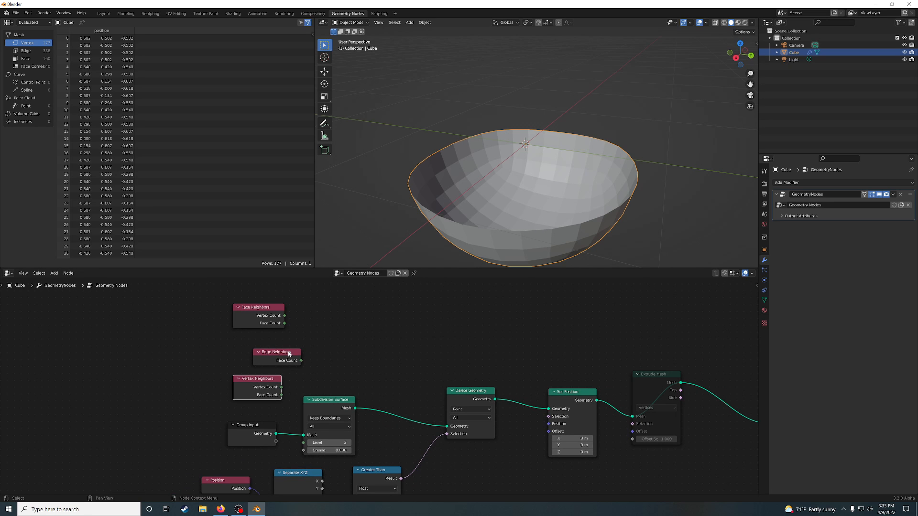
pyautogui.moveTo(288, 354); pyautogui.dragTo(264, 350)
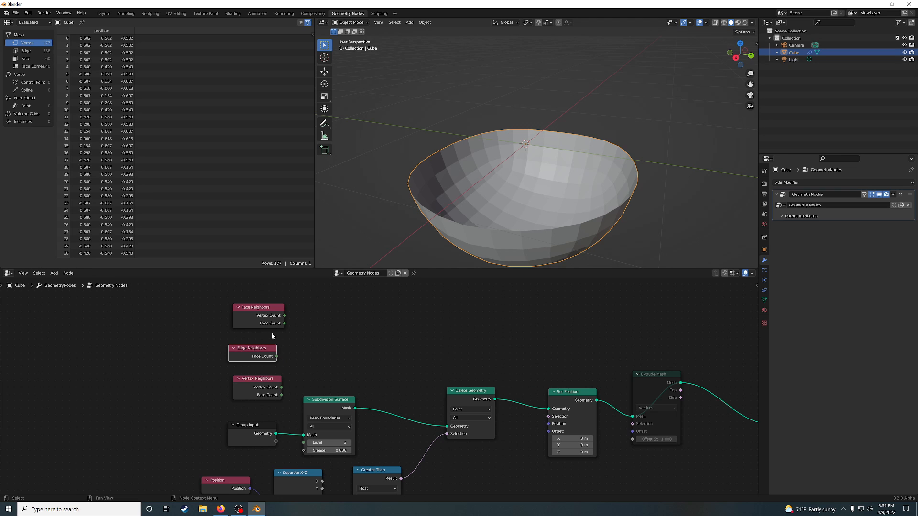
pyautogui.moveTo(276, 356); pyautogui.dragTo(306, 355)
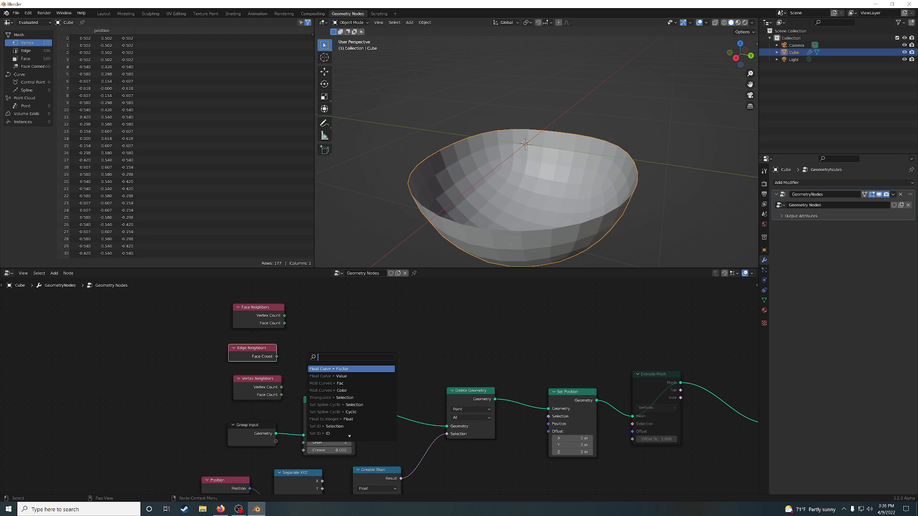
pyautogui.moveTo(248, 349); pyautogui.dragTo(244, 349)
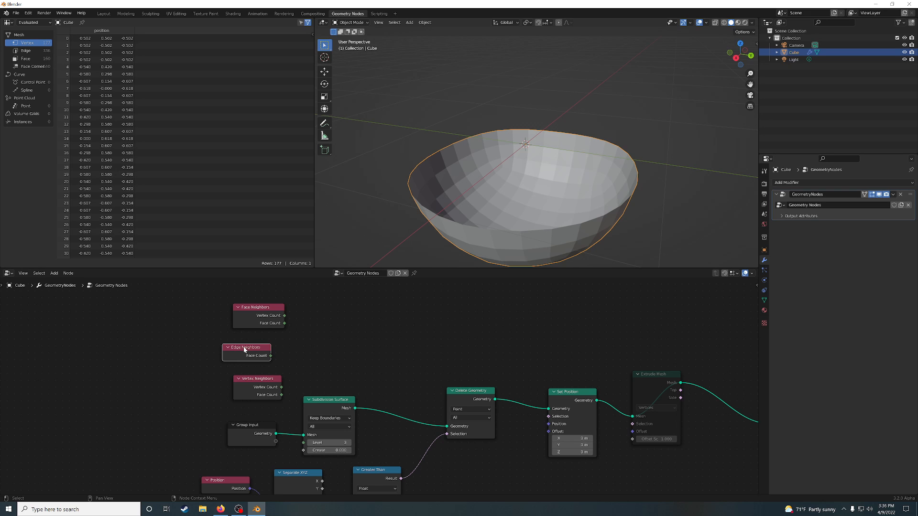
# Unmute Extrude Mesh briefly to preview the vertex extrusion on the bowl, and mute it again.
pyautogui.click(652, 379)
pyautogui.press('m')
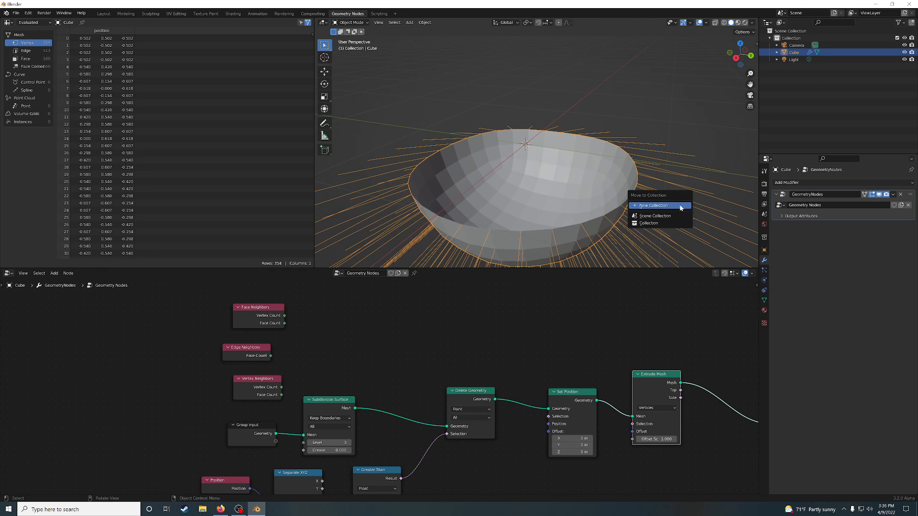
pyautogui.click(649, 383)
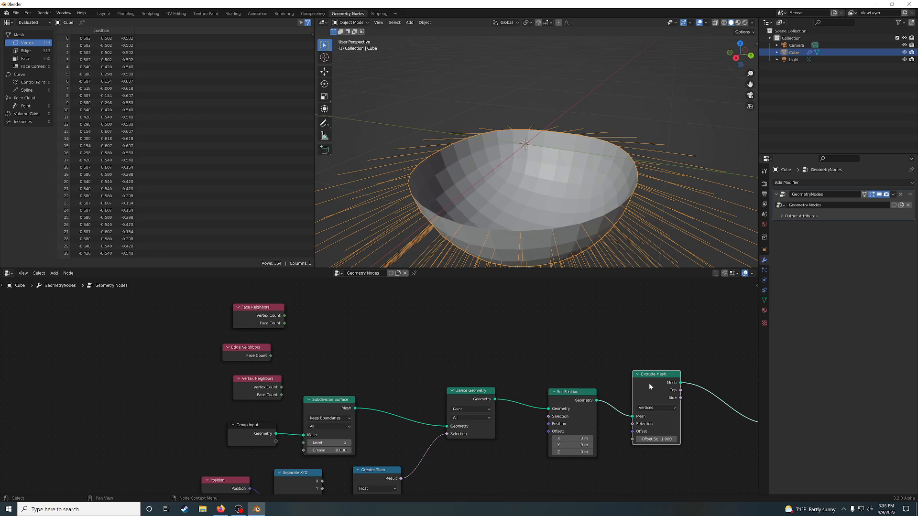
pyautogui.press('m')
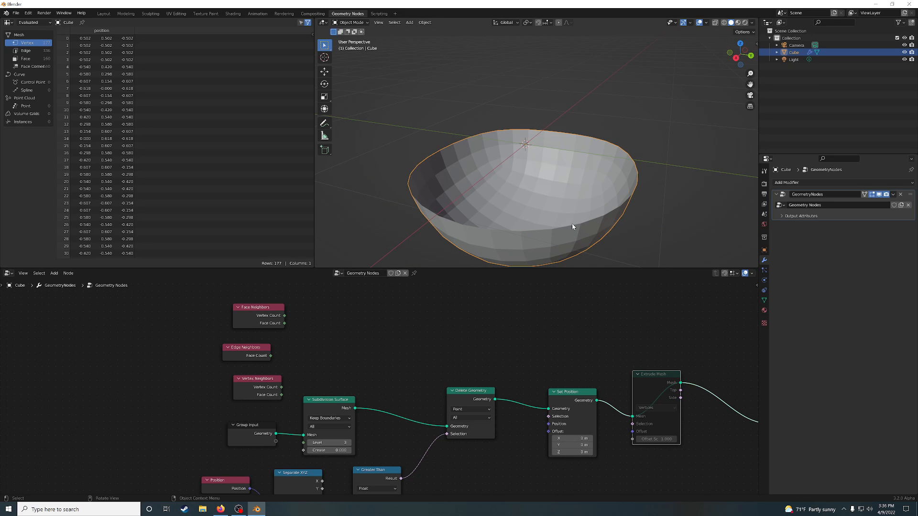
# Compare the Edge Neighbors Face Count with an integer Equal node set to 1 and link its result to the Set Position selection.
pyautogui.moveTo(271, 354)
pyautogui.moveTo(233, 351)
pyautogui.mouseDown()
pyautogui.moveTo(451, 343)
pyautogui.moveTo(324, 332)
pyautogui.moveTo(236, 338)
pyautogui.mouseUp()
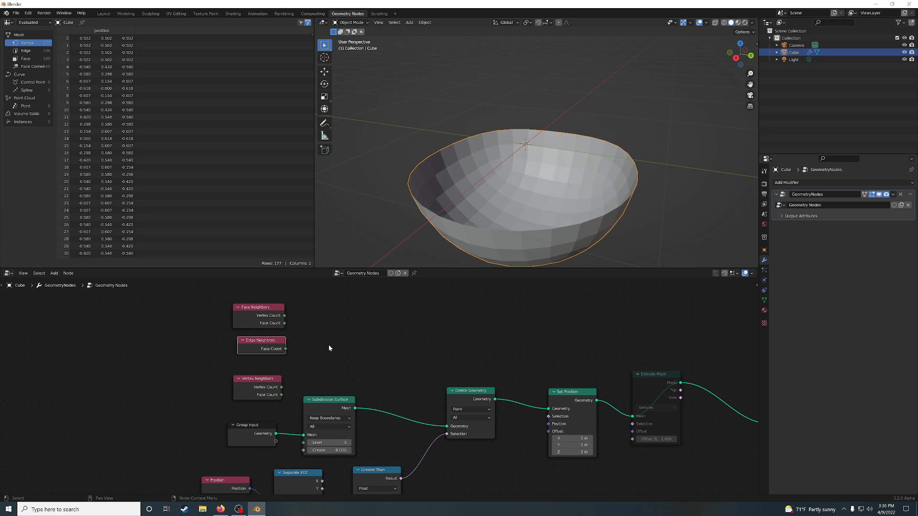
pyautogui.moveTo(286, 348); pyautogui.dragTo(459, 345)
pyautogui.write('-')
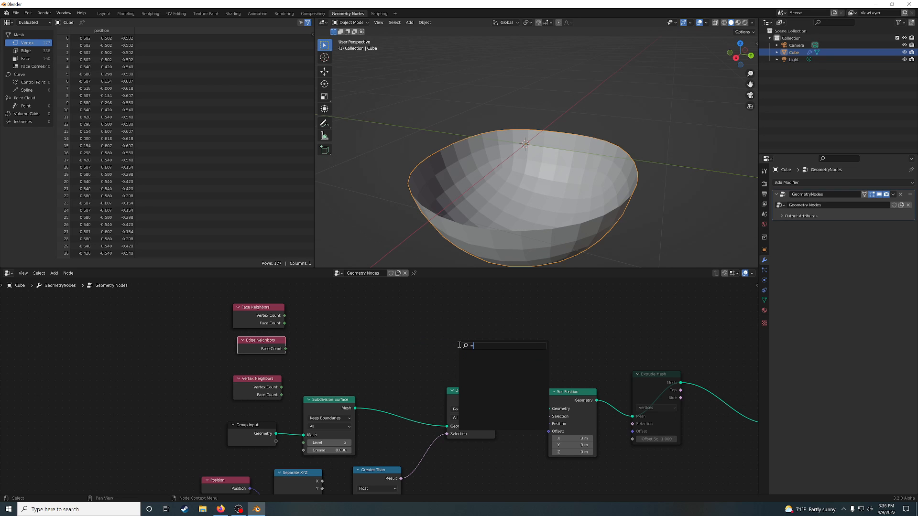
pyautogui.write('equal')
pyautogui.press('Return')
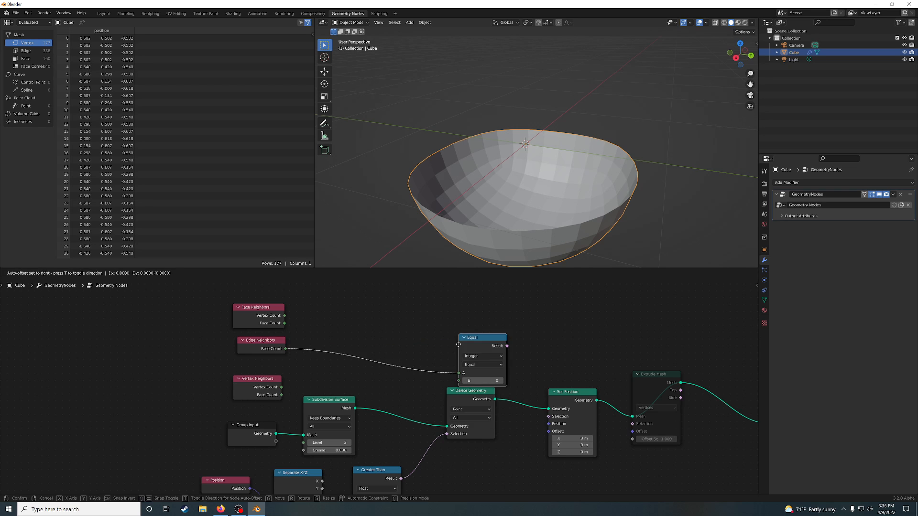
pyautogui.click(430, 332)
pyautogui.click(471, 368)
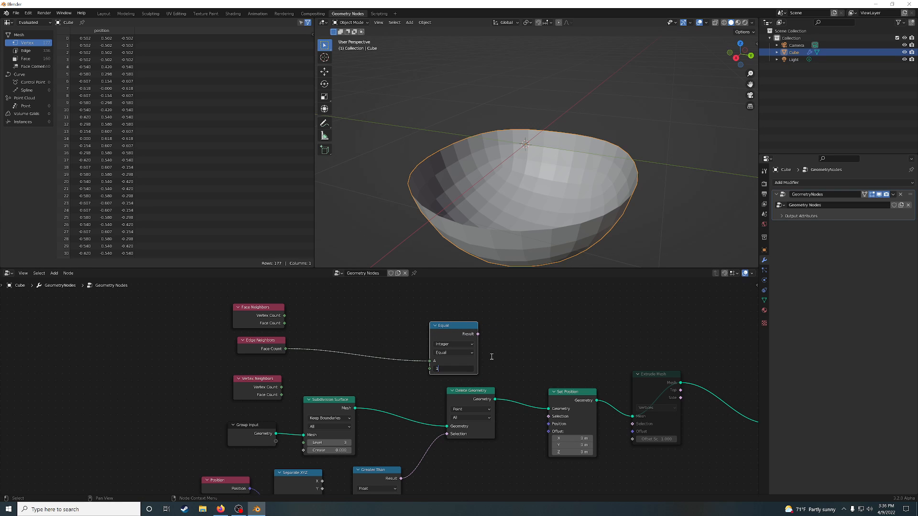
pyautogui.moveTo(478, 334); pyautogui.dragTo(548, 416)
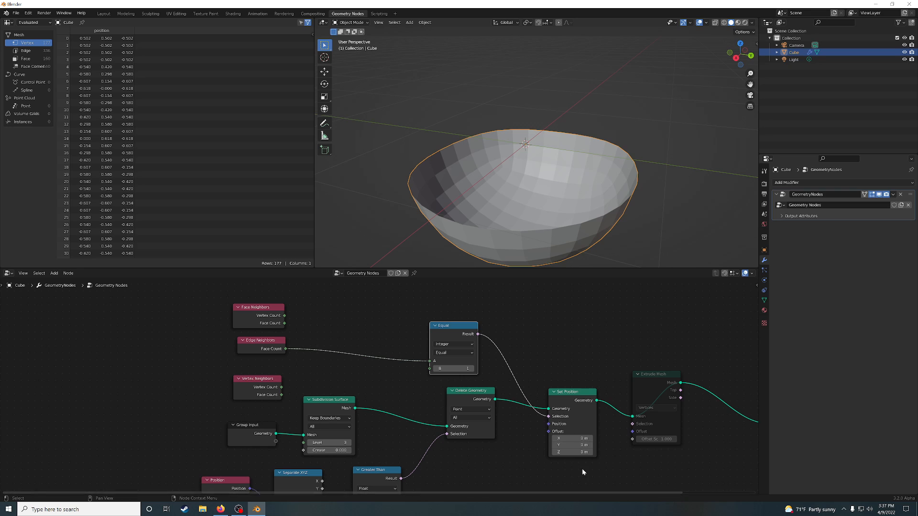
# Set the Z offset of Set Position to 1 m and inspect the displaced rim of the bowl.
pyautogui.click(574, 452)
pyautogui.click(524, 463)
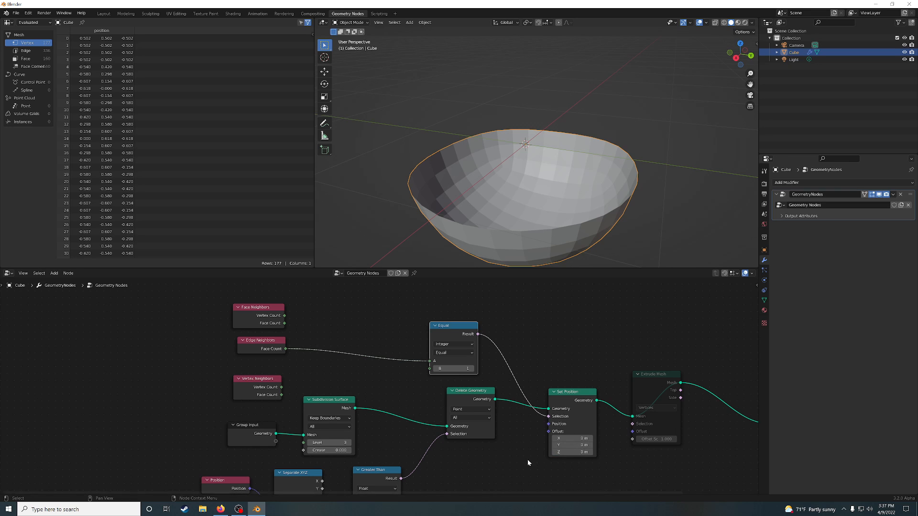
pyautogui.click(575, 452)
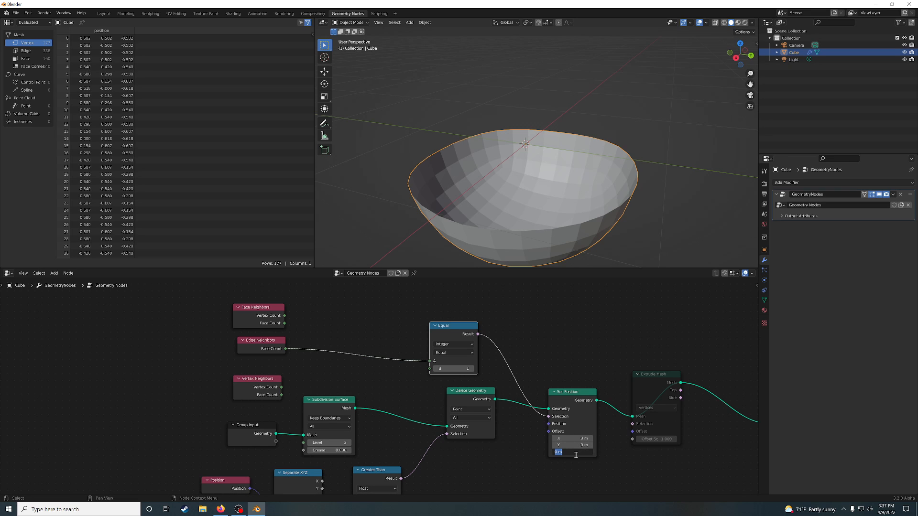
pyautogui.write('1')
pyautogui.press('Return')
pyautogui.scroll(-4, 599, 191)
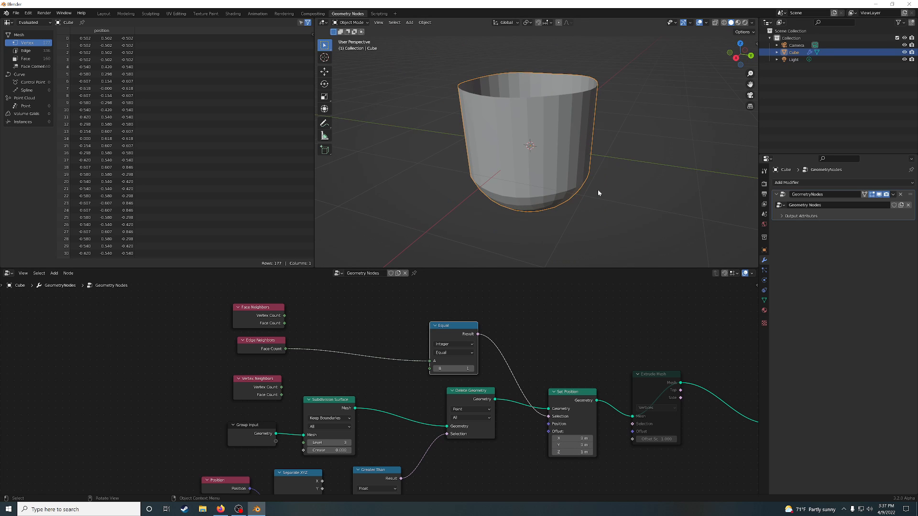
pyautogui.moveTo(595, 183); pyautogui.dragTo(547, 182, button='middle')
pyautogui.moveTo(509, 82); pyautogui.dragTo(528, 112, button='middle')
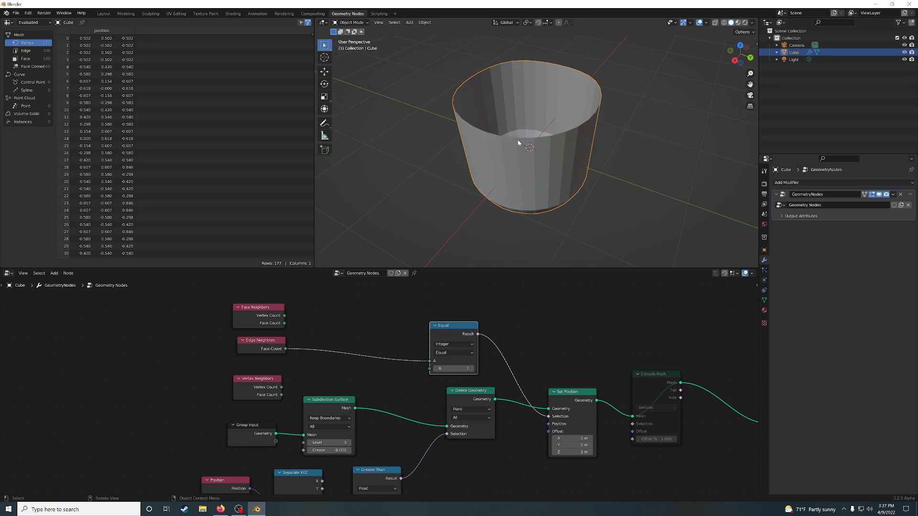
# Move Equal closer to the neighbor nodes and place Vertex Neighbors directly below Edge Neighbors.
pyautogui.moveTo(261, 347); pyautogui.dragTo(270, 354)
pyautogui.moveTo(446, 323); pyautogui.dragTo(416, 321)
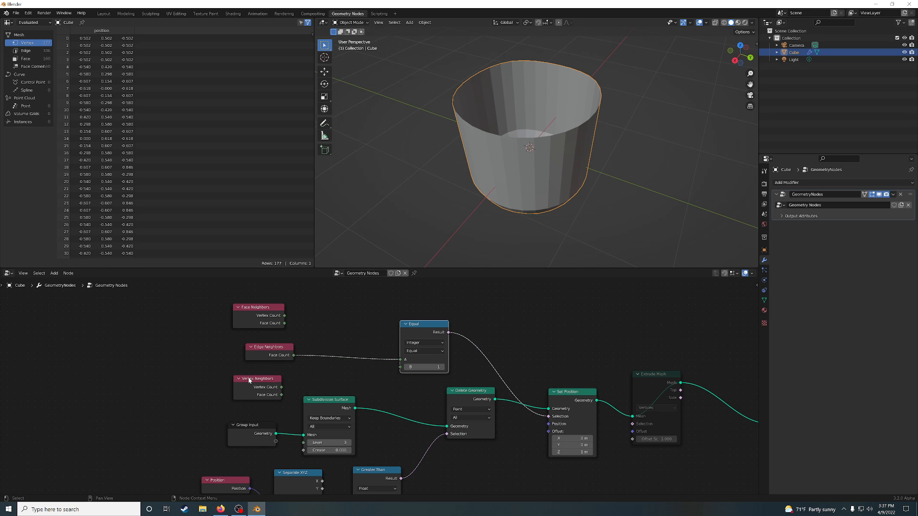
pyautogui.moveTo(247, 378)
pyautogui.mouseDown()
pyautogui.moveTo(266, 369)
pyautogui.moveTo(256, 371)
pyautogui.mouseUp()
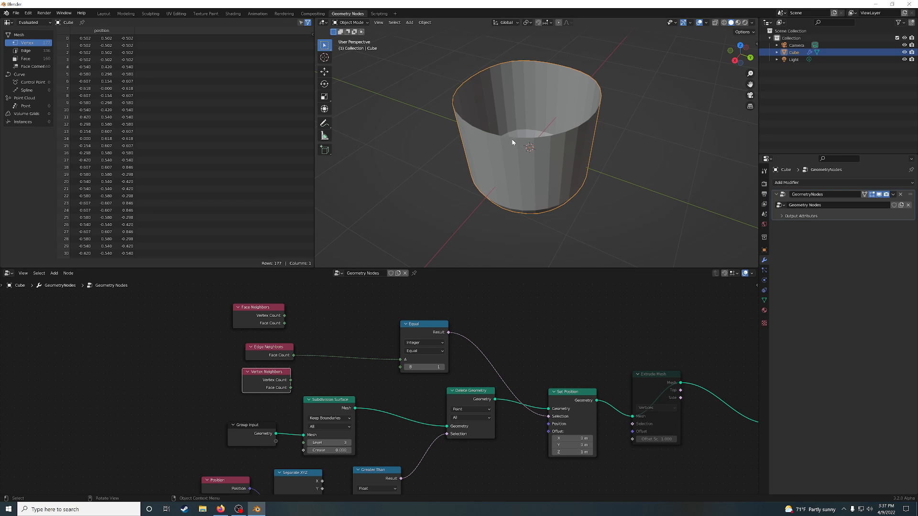
# Link the Vertex Neighbors Face Count to input A of the Equal node and set B to 2.
pyautogui.scroll(4, 567, 220)
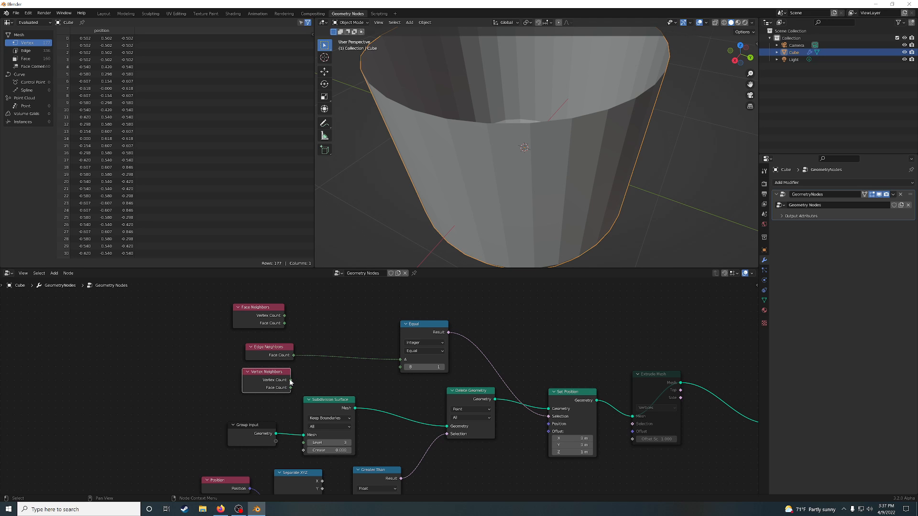
pyautogui.moveTo(291, 388); pyautogui.dragTo(400, 360)
pyautogui.moveTo(512, 211); pyautogui.dragTo(518, 189, button='middle')
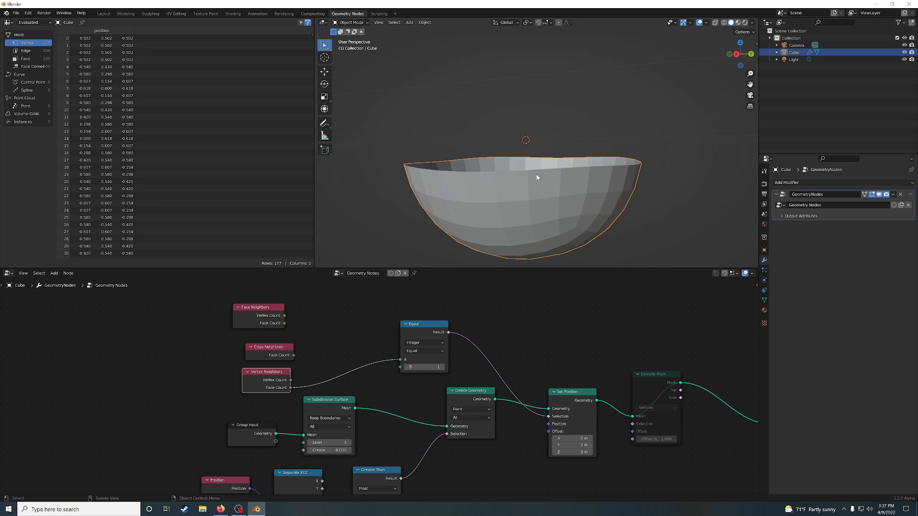
pyautogui.doubleClick(424, 366)
pyautogui.write('2')
pyautogui.press('Return')
pyautogui.scroll(-6, 547, 198)
pyautogui.moveTo(565, 146); pyautogui.dragTo(577, 173, button='middle')
pyautogui.moveTo(528, 213); pyautogui.dragTo(511, 197, button='middle')
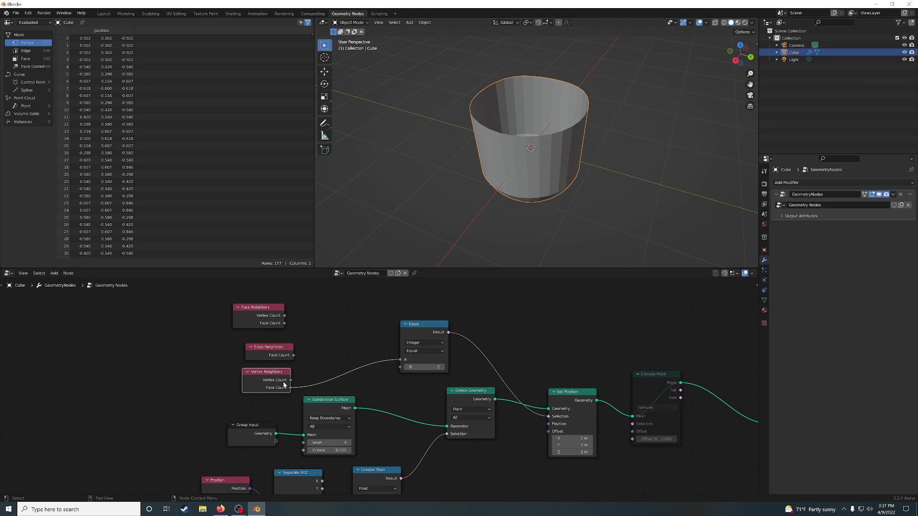
# Link the Vertex Neighbors Vertex Count to input A of the Equal node and set B to 3.
pyautogui.moveTo(291, 380); pyautogui.dragTo(400, 360)
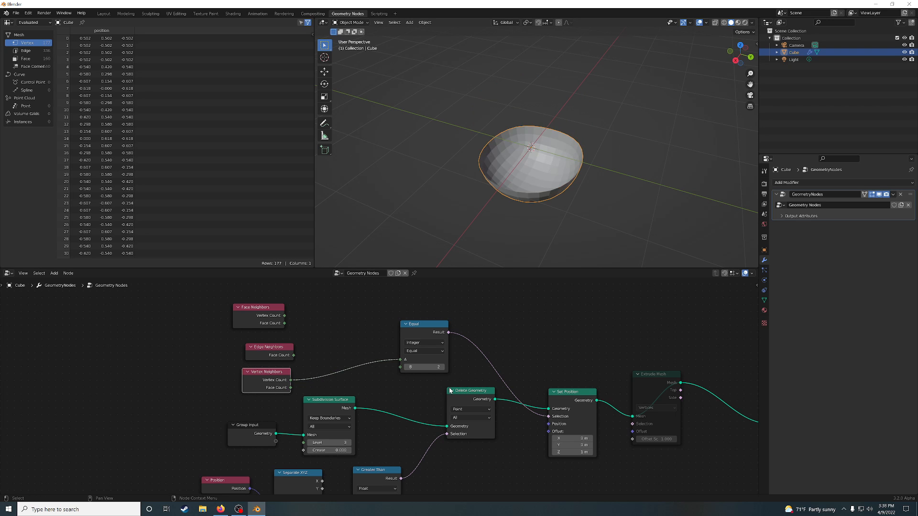
pyautogui.moveTo(523, 215); pyautogui.dragTo(527, 177, button='middle')
pyautogui.scroll(6, 527, 177)
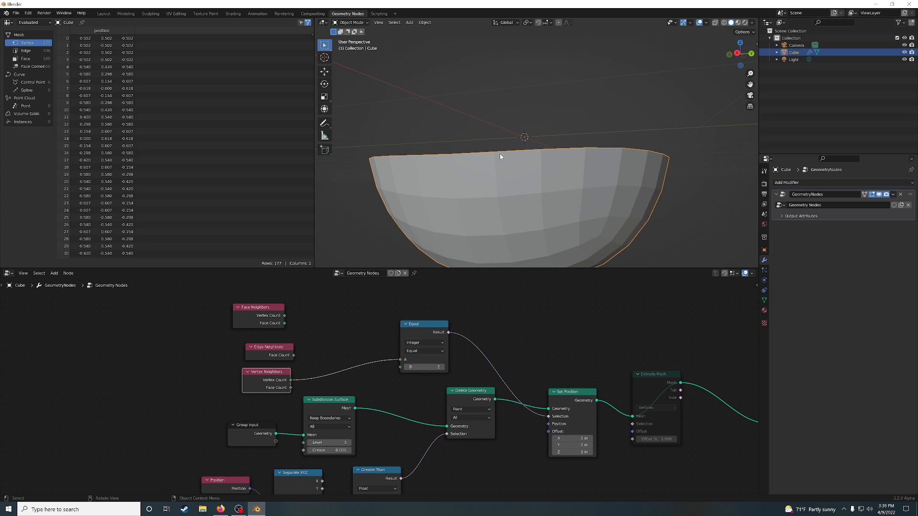
pyautogui.click(424, 367)
pyautogui.write('3')
pyautogui.press('Return')
pyautogui.moveTo(583, 174); pyautogui.dragTo(553, 146, button='middle')
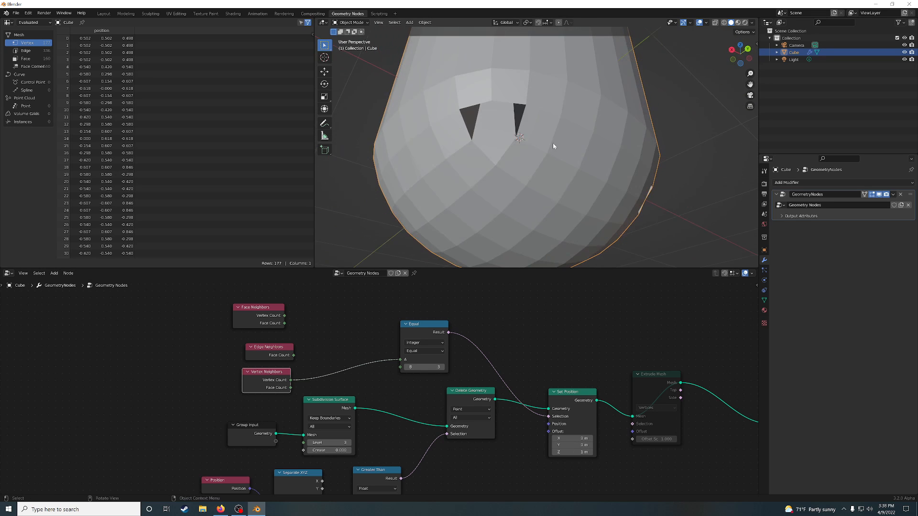
pyautogui.moveTo(504, 108); pyautogui.dragTo(549, 167, button='middle')
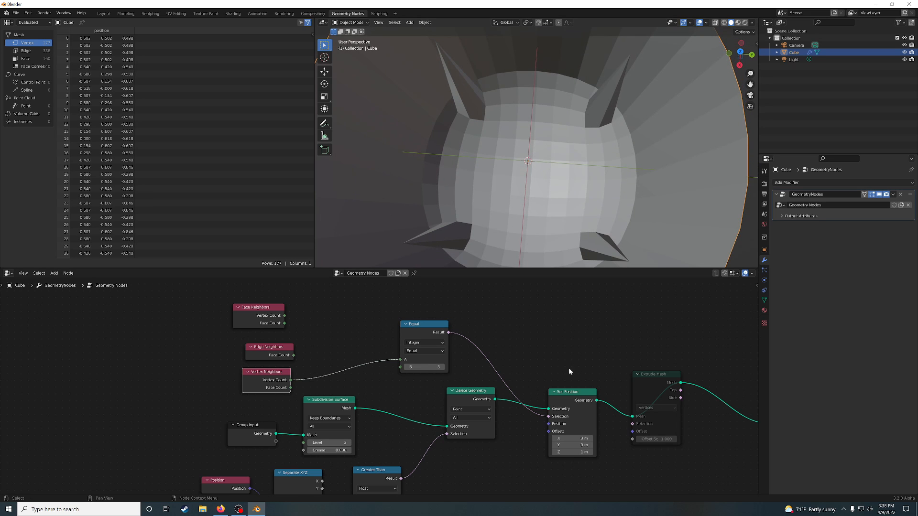
# Toggle muting of Set Position to compare the offset vertices with the original bowl, leaving the node muted.
pyautogui.click(579, 399)
pyautogui.press('m')
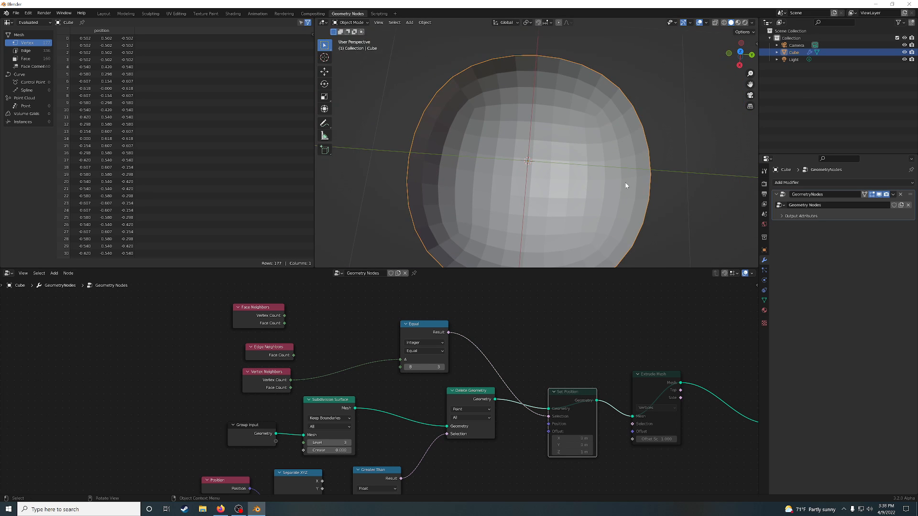
pyautogui.scroll(4, 621, 177)
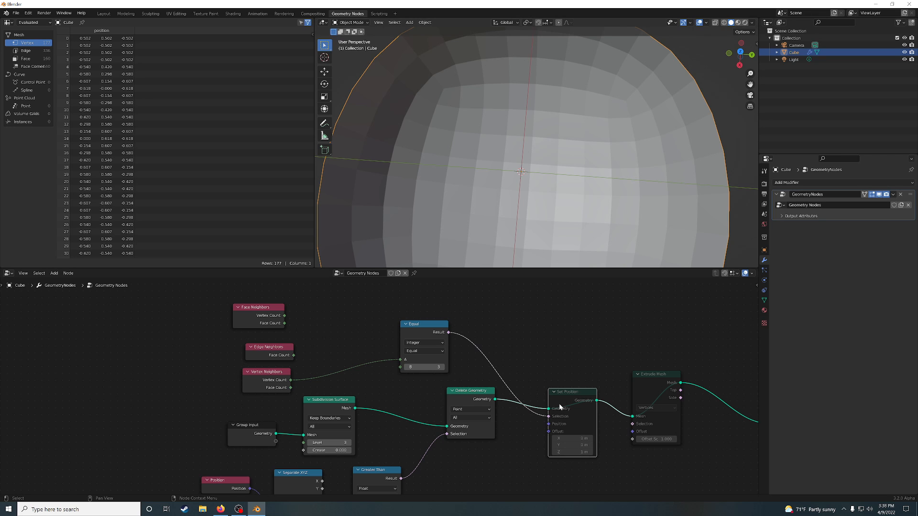
pyautogui.press('m')
pyautogui.moveTo(621, 158); pyautogui.dragTo(614, 111, button='middle')
pyautogui.moveTo(576, 253); pyautogui.dragTo(605, 117, button='middle')
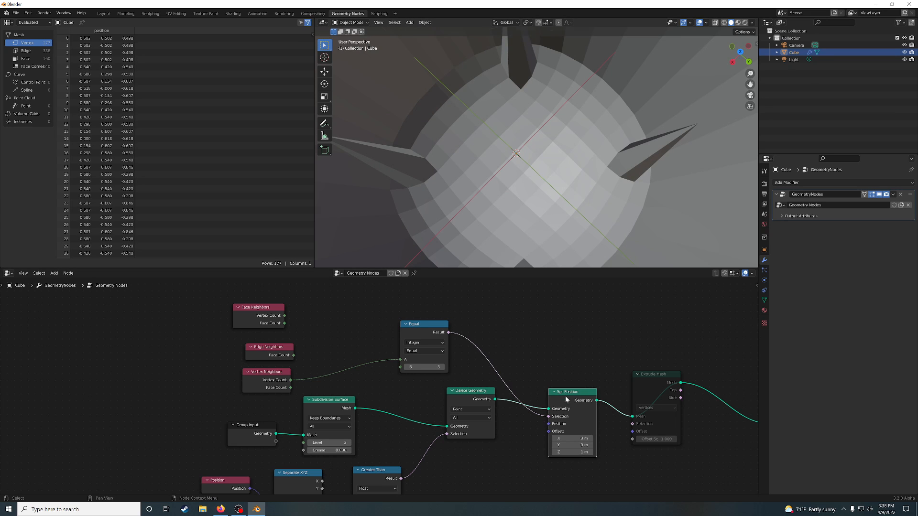
pyautogui.press('m')
pyautogui.press('m')
pyautogui.press('m')
pyautogui.scroll(2, 622, 194)
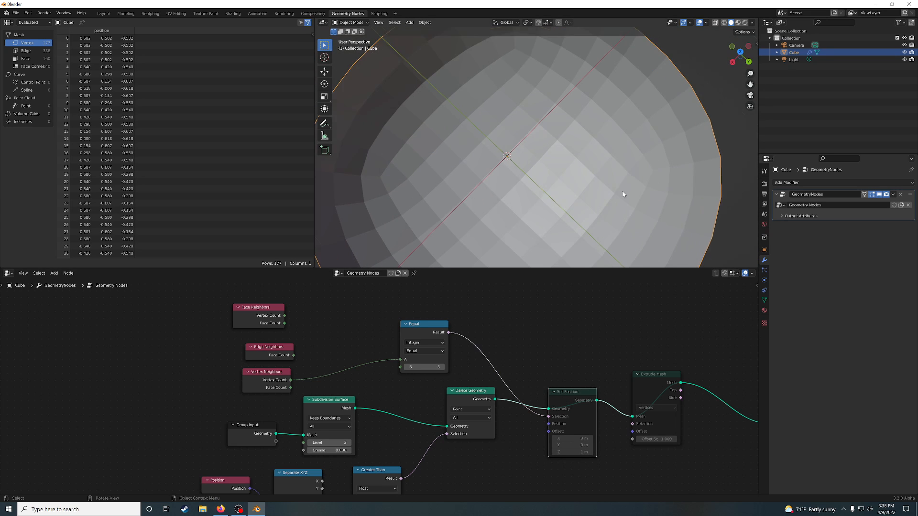
pyautogui.scroll(1, 623, 194)
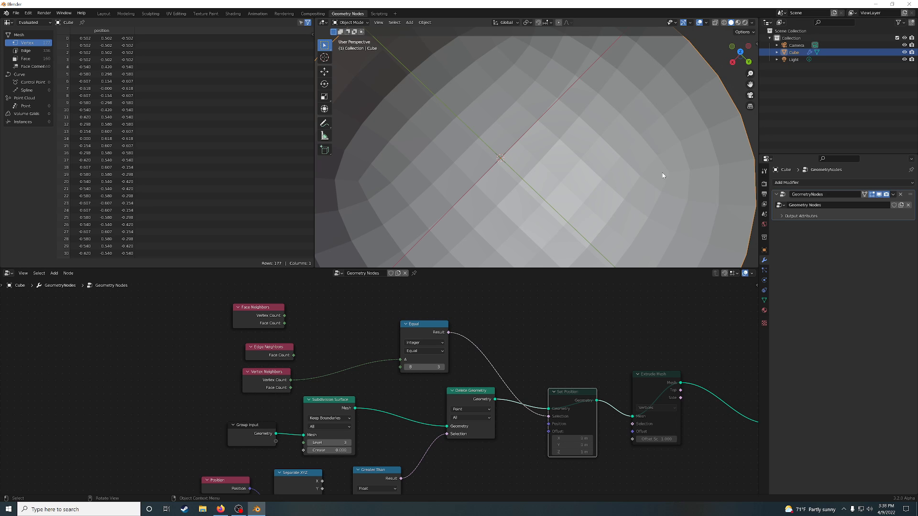
# Shift Equal and Vertex Neighbors slightly and place Edge Neighbors just above Vertex Neighbors.
pyautogui.moveTo(429, 324); pyautogui.dragTo(404, 327)
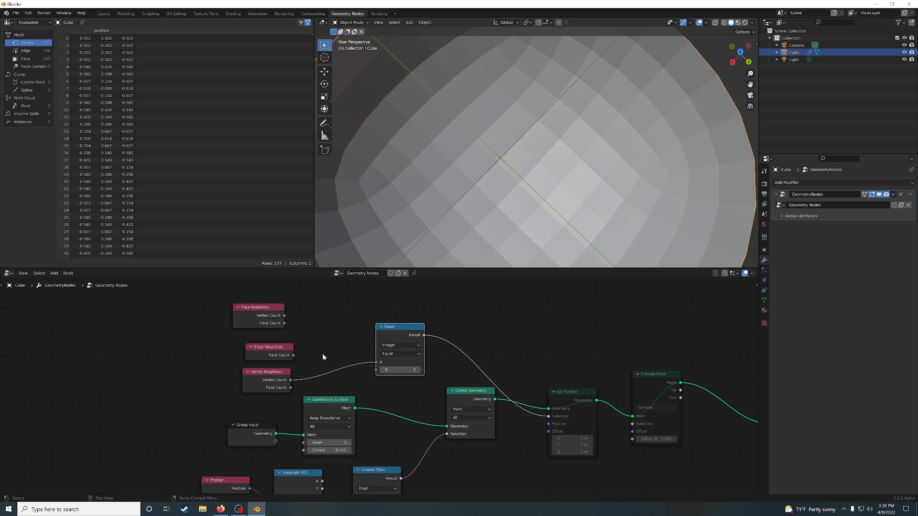
pyautogui.moveTo(272, 372); pyautogui.dragTo(260, 344)
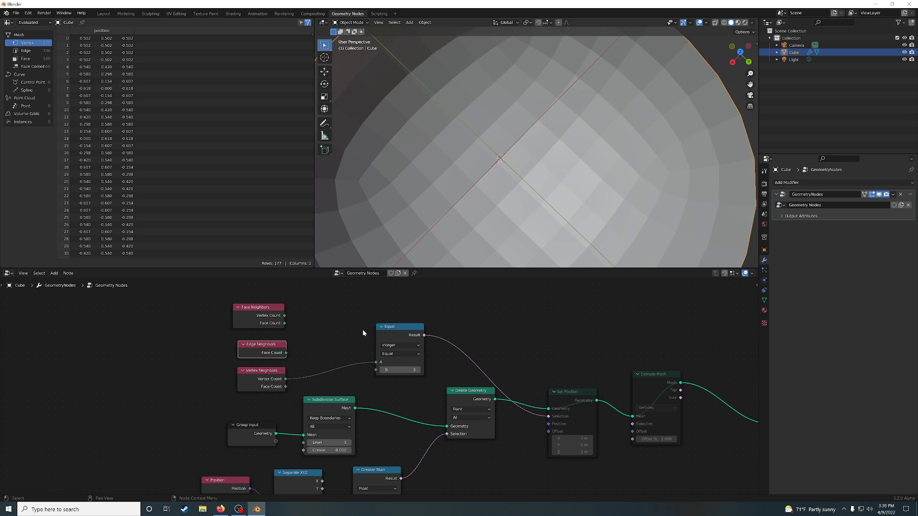
pyautogui.moveTo(535, 201); pyautogui.dragTo(497, 188, button='middle')
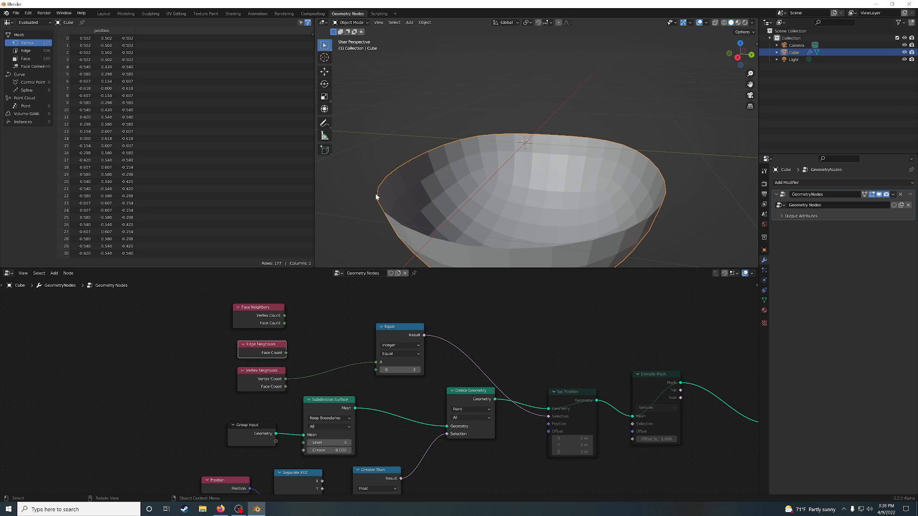
pyautogui.moveTo(262, 349); pyautogui.dragTo(261, 353)
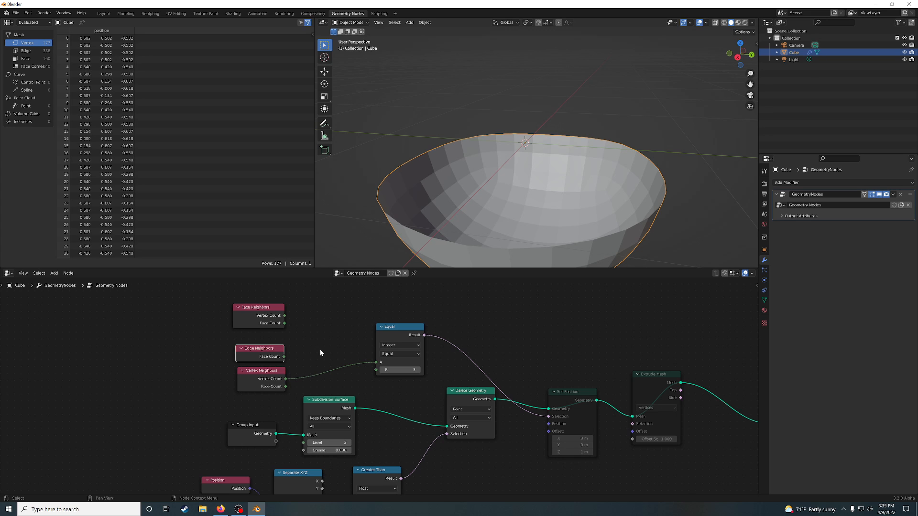
# Set input B of the Greater Than node to 0 and view the bowl's rim from another angle.
pyautogui.moveTo(491, 198); pyautogui.dragTo(492, 186, button='middle')
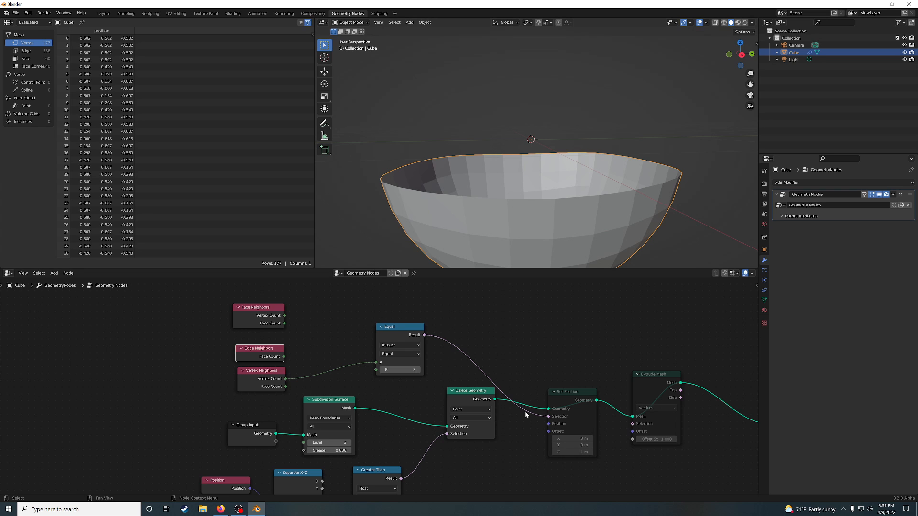
pyautogui.click(458, 396)
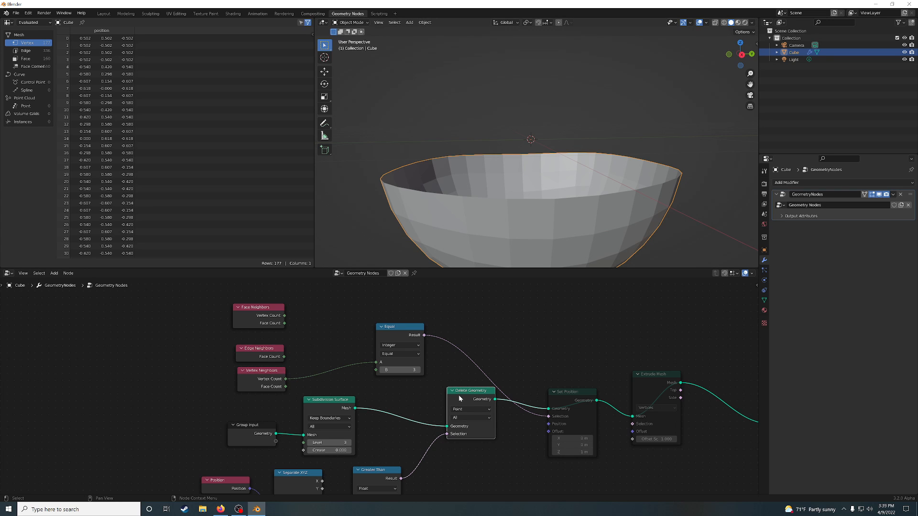
pyautogui.moveTo(409, 396); pyautogui.dragTo(407, 348, button='middle')
pyautogui.doubleClick(384, 464)
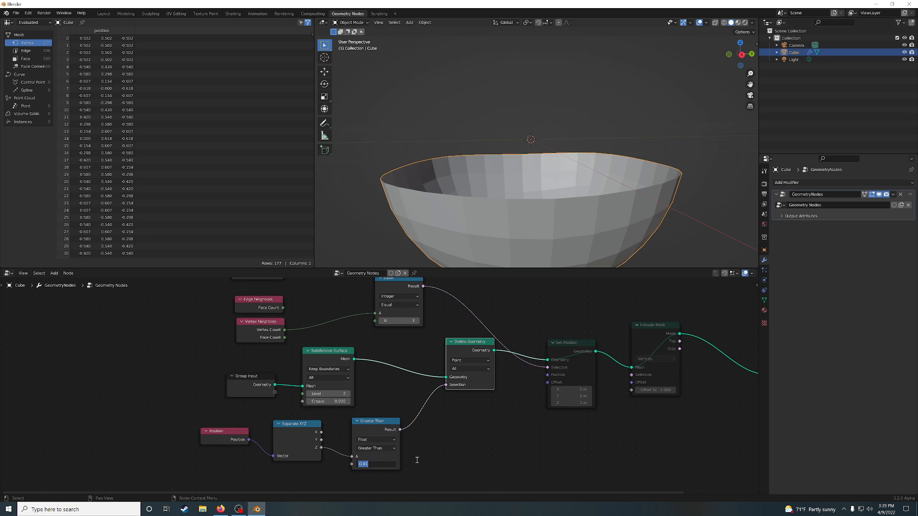
pyautogui.write('0')
pyautogui.press('Return')
pyautogui.moveTo(530, 200); pyautogui.dragTo(597, 205, button='middle')
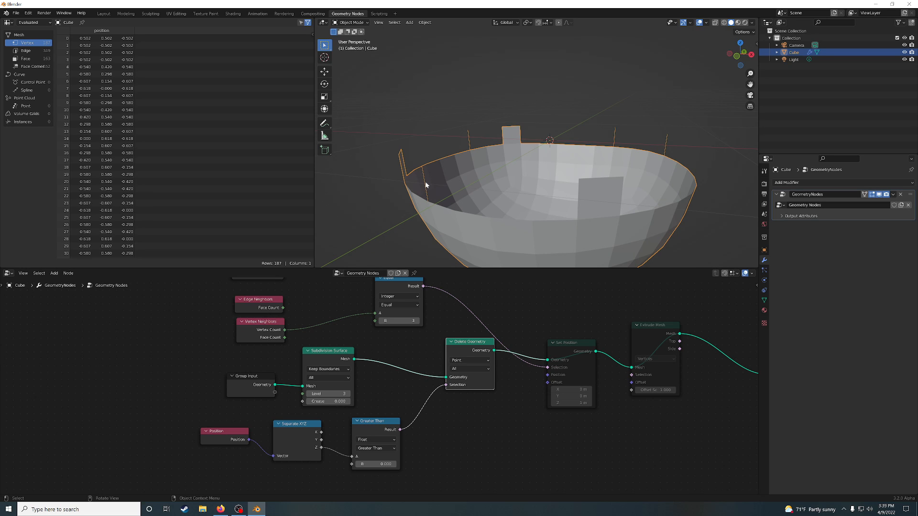
# Shift the Delete Geometry node slightly and choose All as its deletion mode.
pyautogui.moveTo(463, 356); pyautogui.dragTo(447, 368)
pyautogui.click(457, 381)
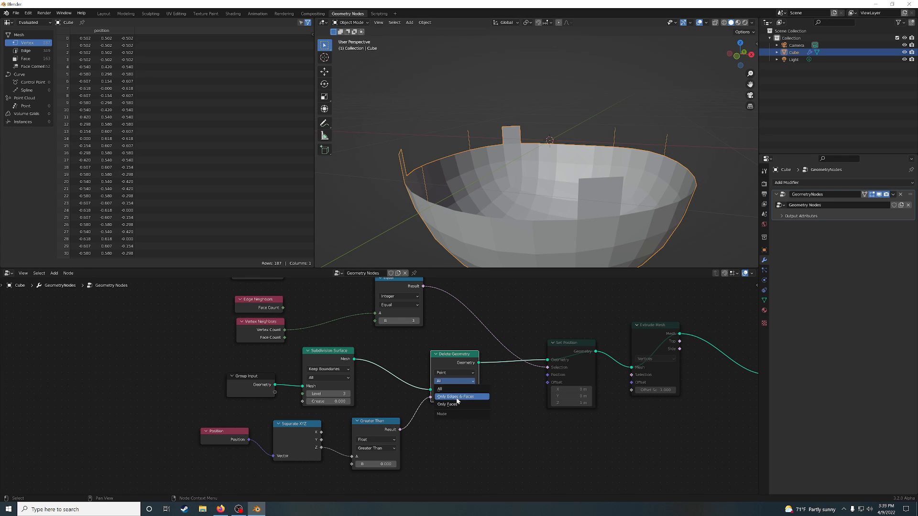
pyautogui.click(457, 390)
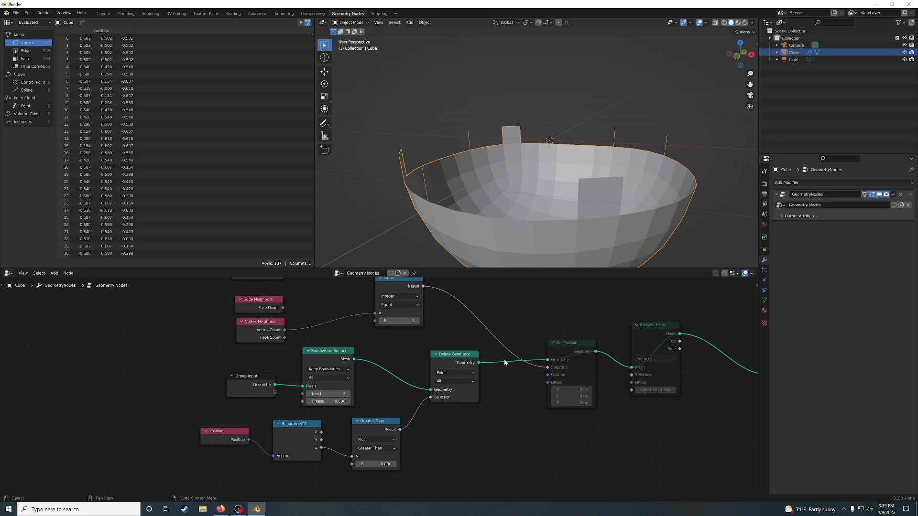
pyautogui.moveTo(505, 287); pyautogui.dragTo(509, 212, button='middle')
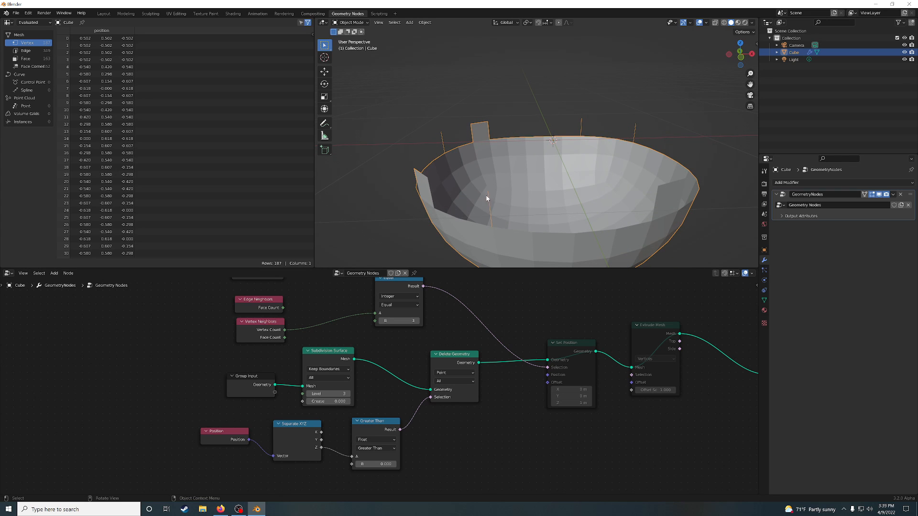
# Duplicate Delete Geometry and insert the copy between the original and Set Position.
pyautogui.moveTo(566, 346); pyautogui.dragTo(443, 352, button='middle')
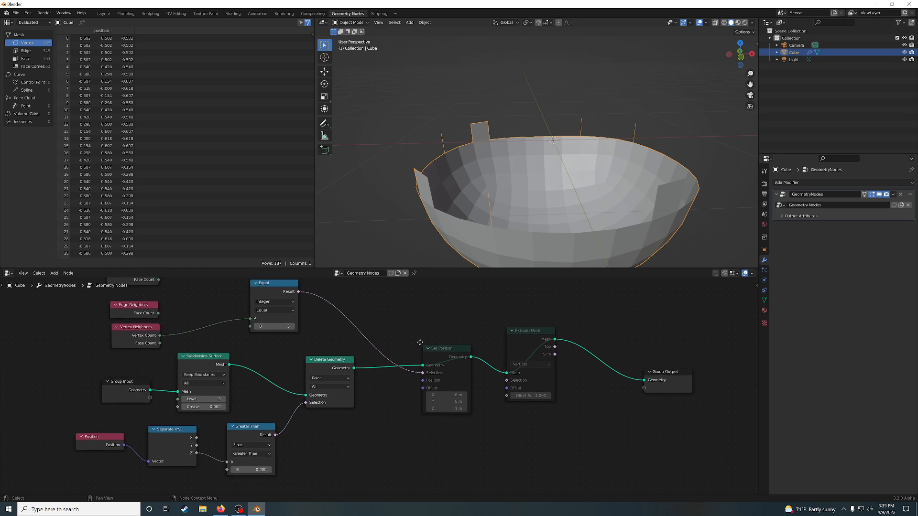
pyautogui.moveTo(323, 368); pyautogui.dragTo(308, 369, button='middle')
pyautogui.click(308, 369)
pyautogui.hotkey('shift', 'd')
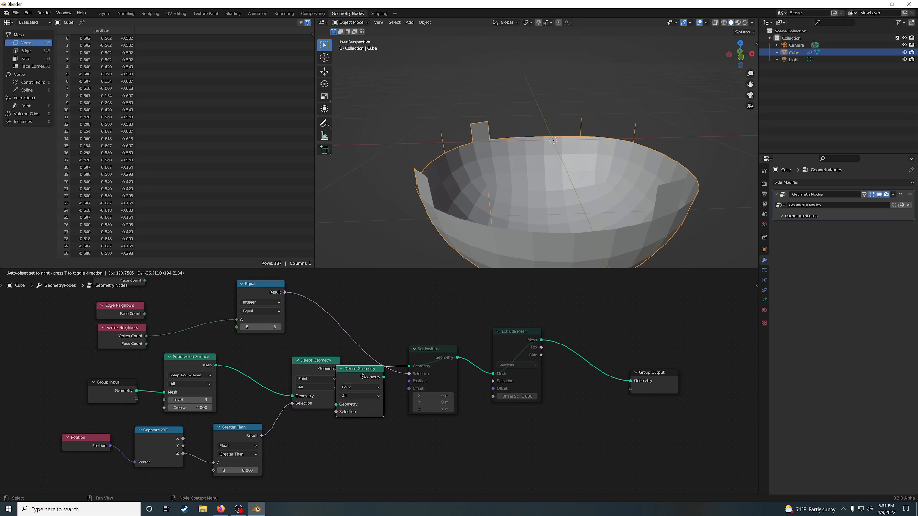
pyautogui.click(384, 374)
pyautogui.moveTo(429, 335); pyautogui.dragTo(508, 346, button='middle')
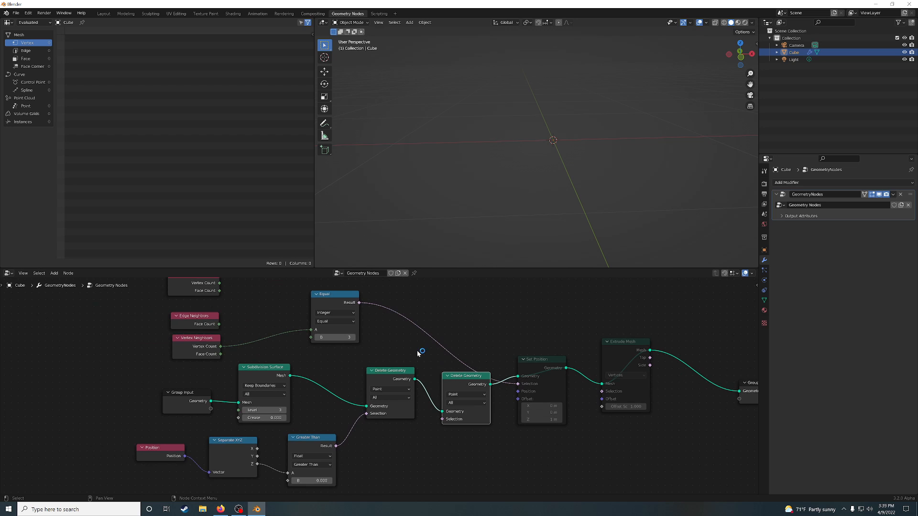
pyautogui.moveTo(419, 352); pyautogui.dragTo(423, 380, button='middle')
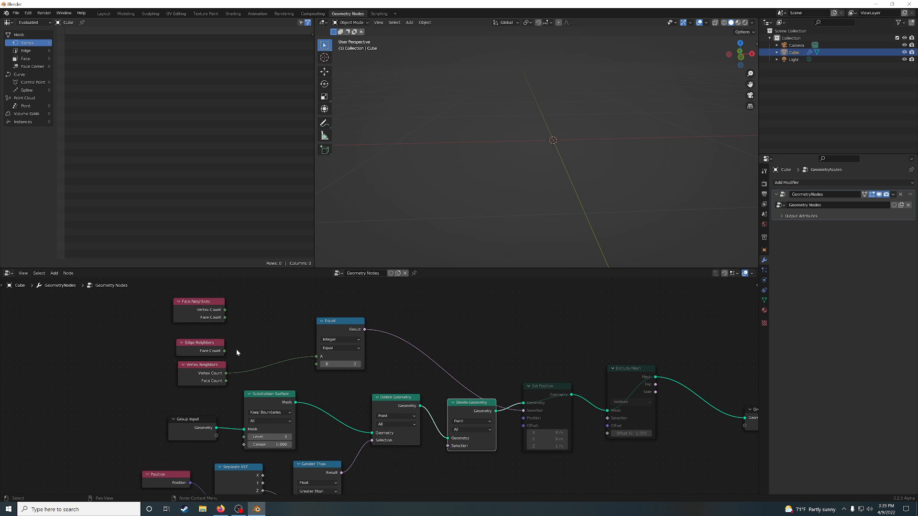
# Move Vertex Neighbors slightly aside and place a duplicate of the Equal node beside Face Neighbors.
pyautogui.moveTo(204, 375)
pyautogui.mouseDown()
pyautogui.moveTo(296, 304)
pyautogui.moveTo(213, 386)
pyautogui.mouseUp()
pyautogui.click(338, 323)
pyautogui.hotkey('shift', 'd')
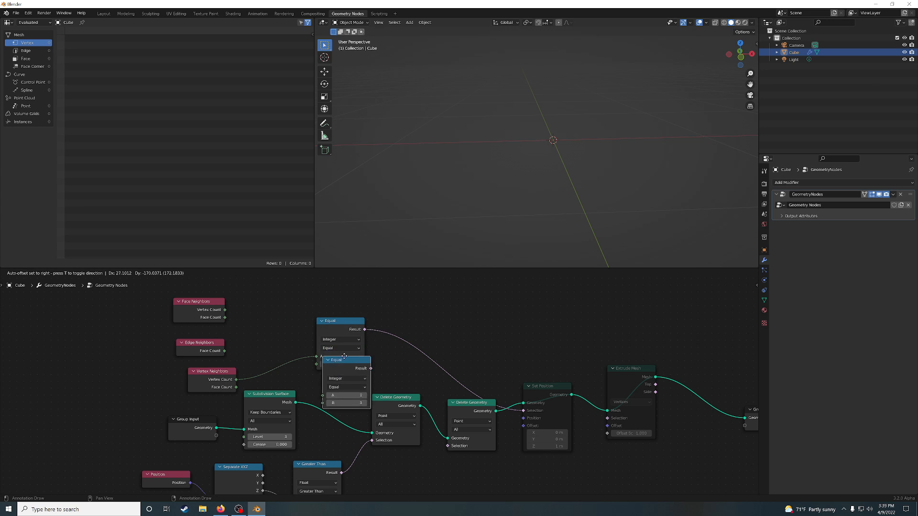
pyautogui.click(263, 290)
# Set the original Equal node's B to 0, feed its A from Edge Neighbors Face Count, and link Result to the second Delete Geometry's Selection.
pyautogui.click(349, 365)
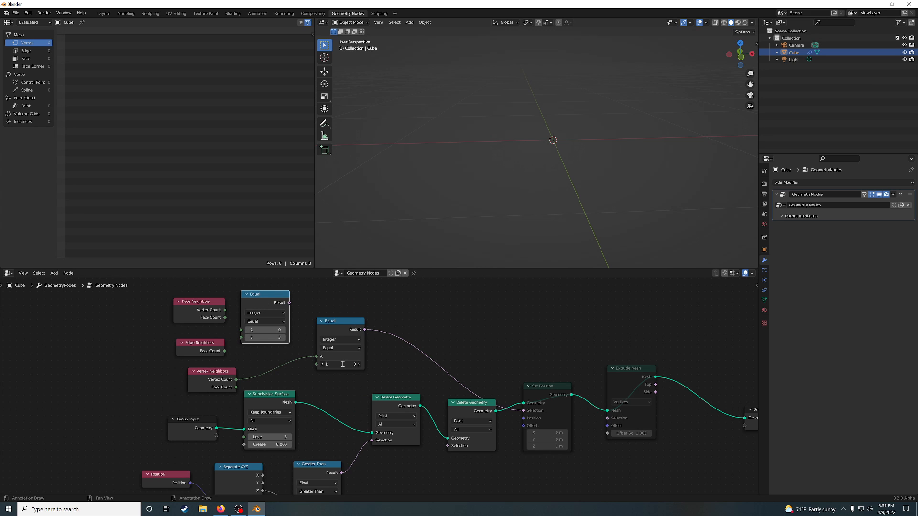
pyautogui.write('0')
pyautogui.press('Return')
pyautogui.moveTo(363, 329); pyautogui.dragTo(448, 446)
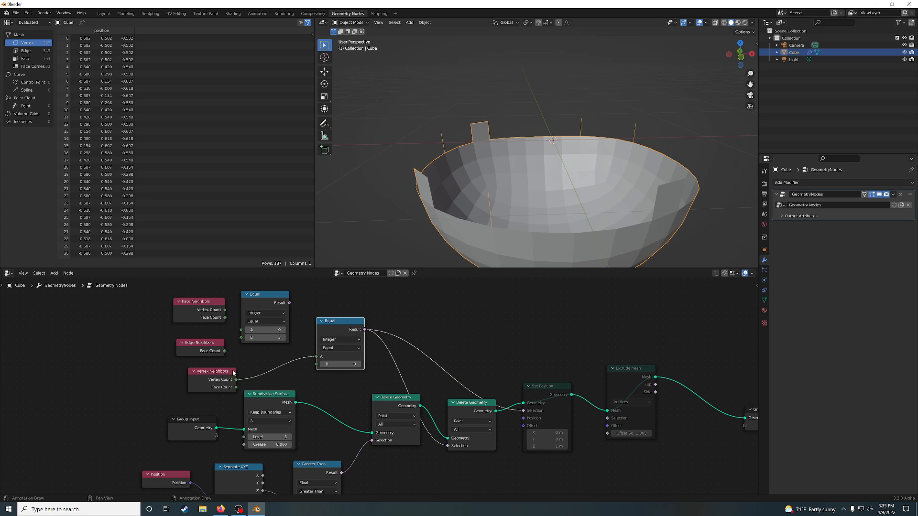
pyautogui.moveTo(224, 350); pyautogui.dragTo(317, 356)
pyautogui.moveTo(561, 196); pyautogui.dragTo(562, 188, button='middle')
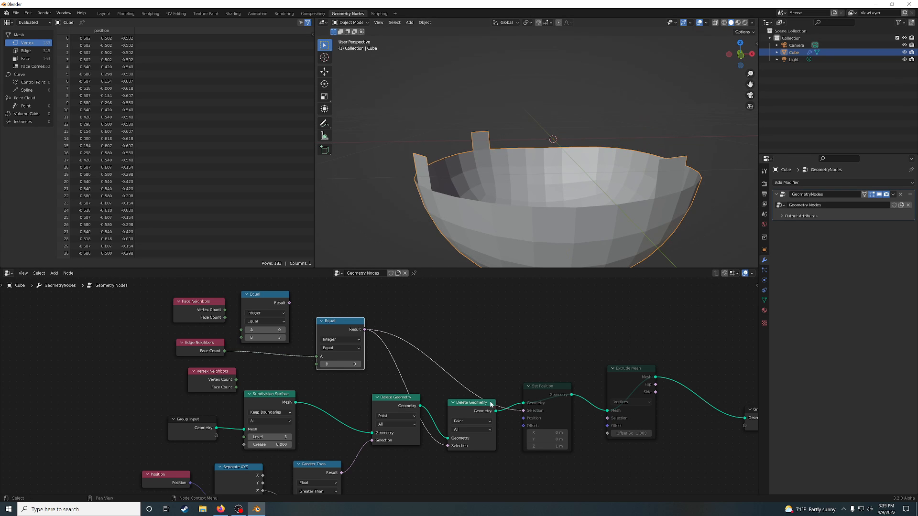
# Toggle muting of the second Delete Geometry to compare the mesh with and without loose edges, leaving the node active.
pyautogui.click(470, 410)
pyautogui.press('m')
pyautogui.press('m')
pyautogui.press('m')
pyautogui.press('m')
pyautogui.press('m')
pyautogui.press('m')
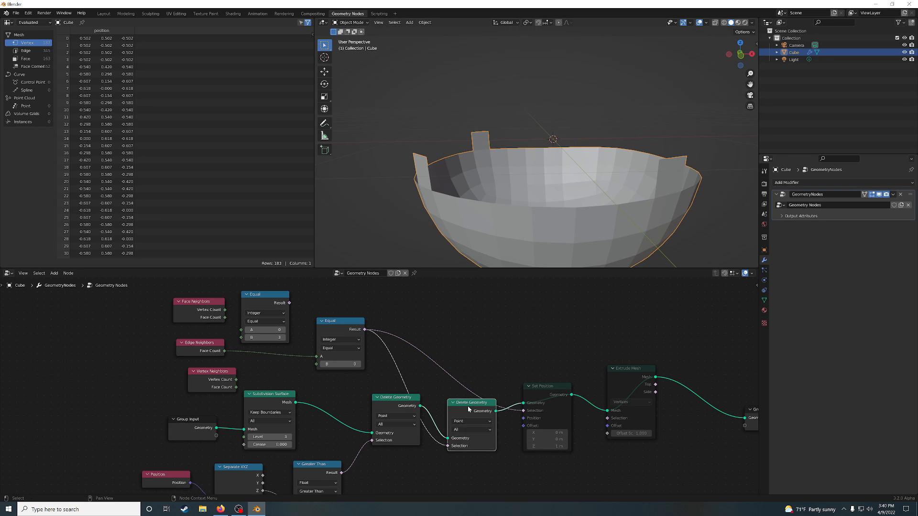
# Space out the first Delete Geometry and Set Position nodes, and inspect the bowl's rim from several angles.
pyautogui.moveTo(410, 399); pyautogui.dragTo(396, 409)
pyautogui.moveTo(535, 394); pyautogui.dragTo(543, 379)
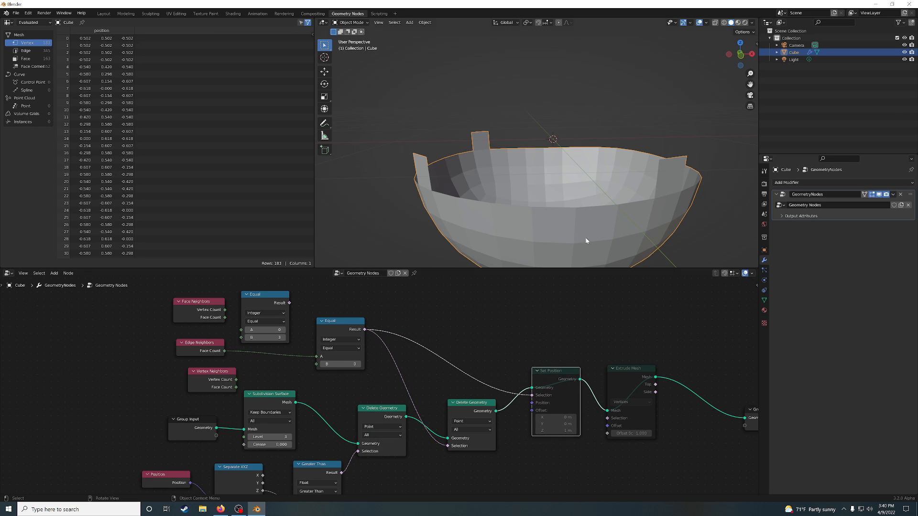
pyautogui.moveTo(585, 237); pyautogui.dragTo(586, 205, button='middle')
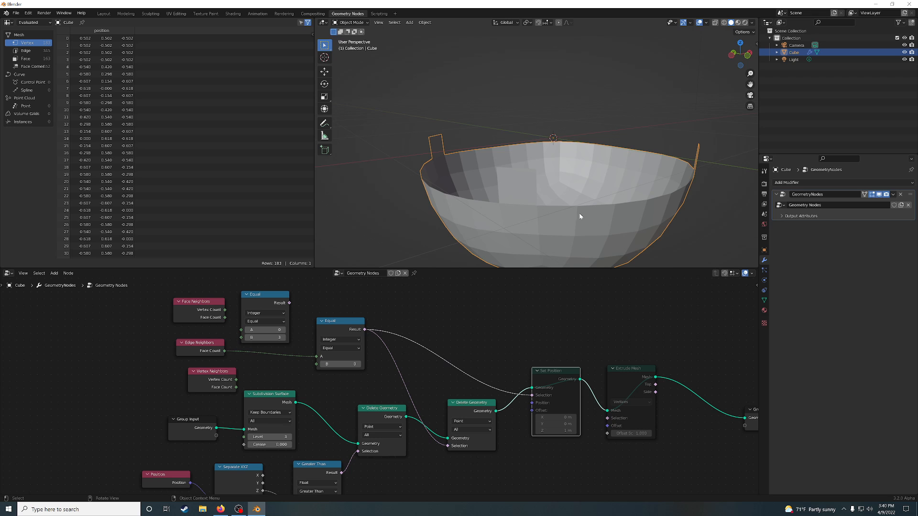
pyautogui.moveTo(580, 216); pyautogui.dragTo(506, 212, button='middle')
# Try 0.1 and 0.2 for the Greater Than node's B and return it to 0.
pyautogui.moveTo(408, 460); pyautogui.dragTo(420, 409, button='middle')
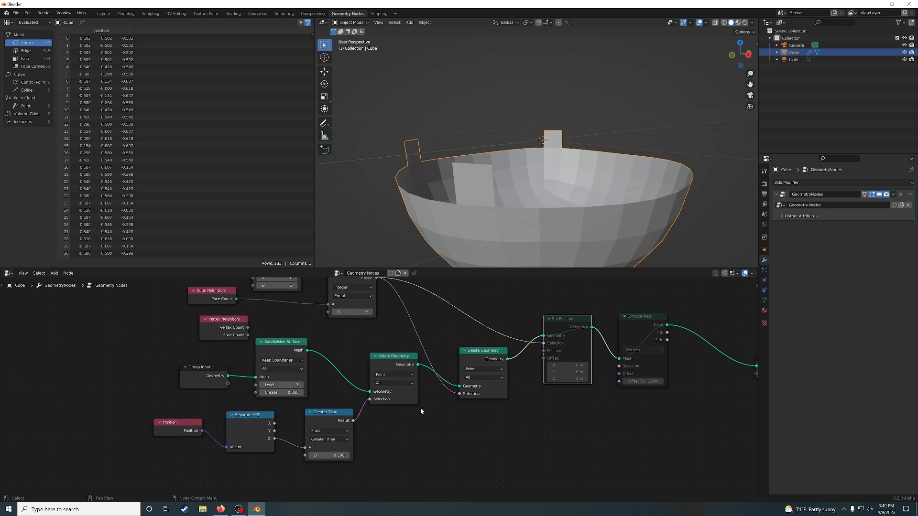
pyautogui.click(346, 455)
pyautogui.write('0.1')
pyautogui.press('Return')
pyautogui.click(337, 455)
pyautogui.write('0.2')
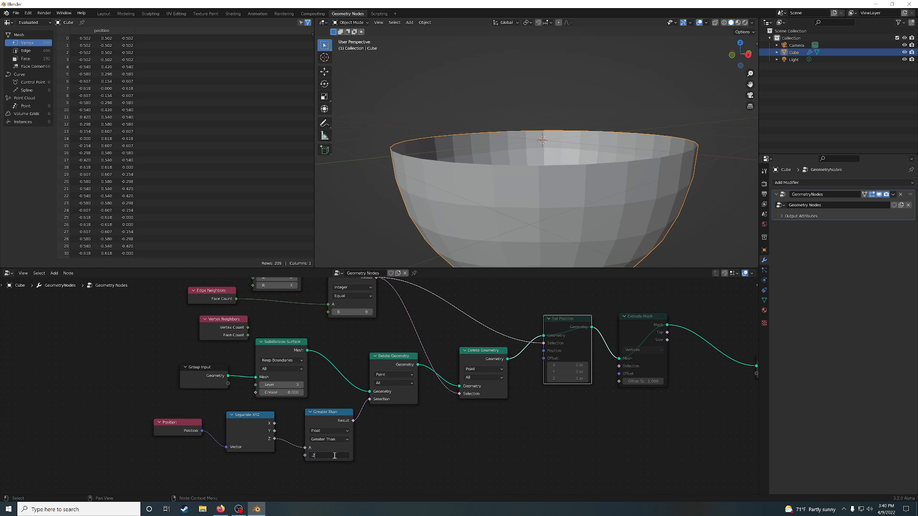
pyautogui.press('Return')
pyautogui.moveTo(511, 230); pyautogui.dragTo(521, 234, button='middle')
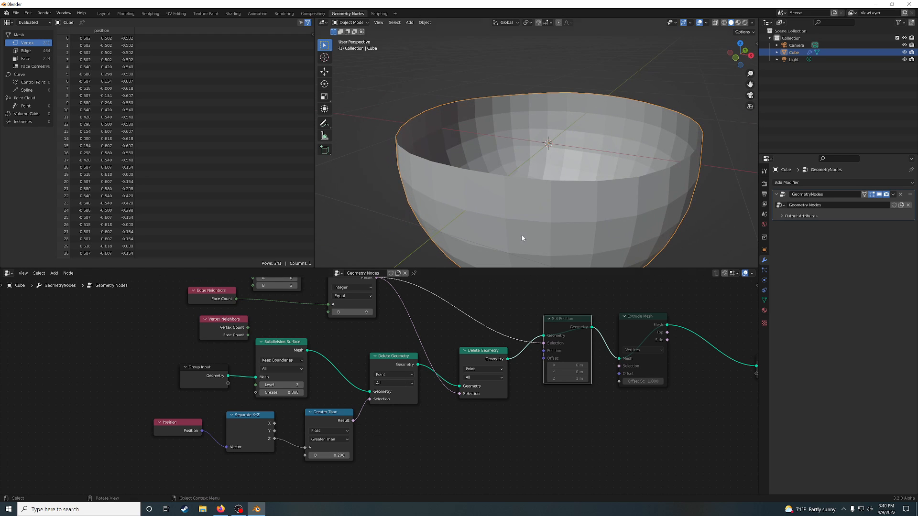
pyautogui.click(329, 455)
pyautogui.write('0')
pyautogui.press('Return')
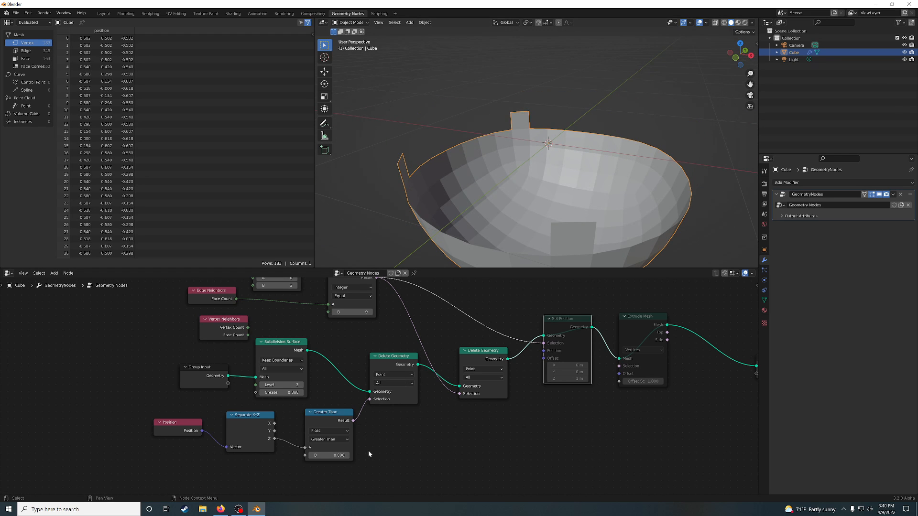
# Lower the Greater Than node's B to -0.1 and raise it in 0.1 steps to 0.6, viewing the cut edge.
pyautogui.click(310, 455)
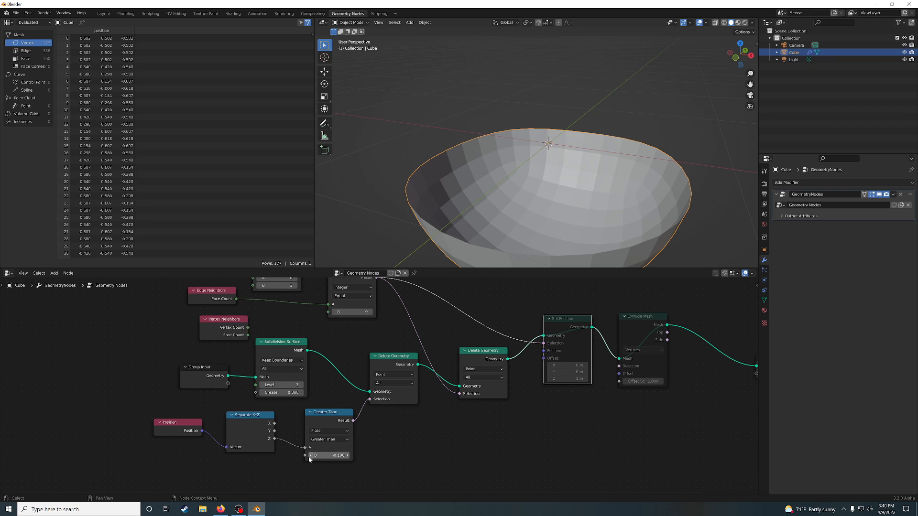
pyautogui.click(348, 455)
pyautogui.click(347, 455)
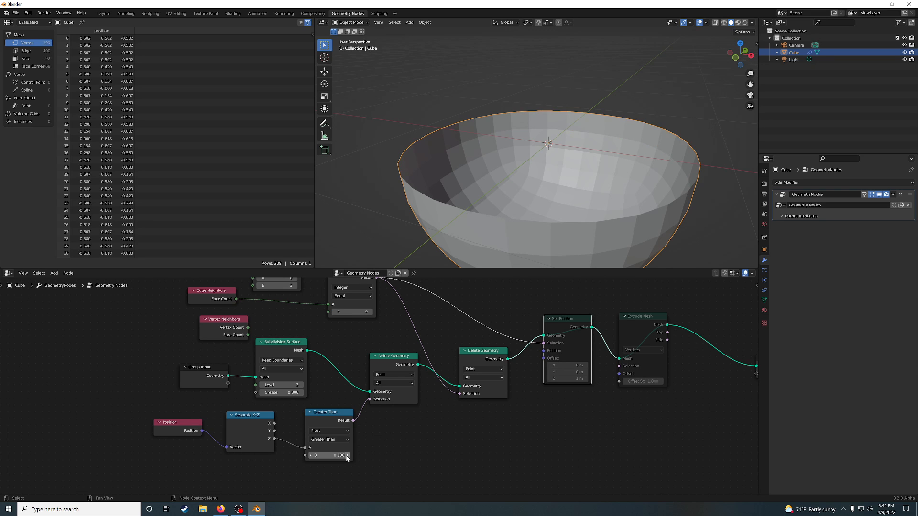
pyautogui.click(348, 455)
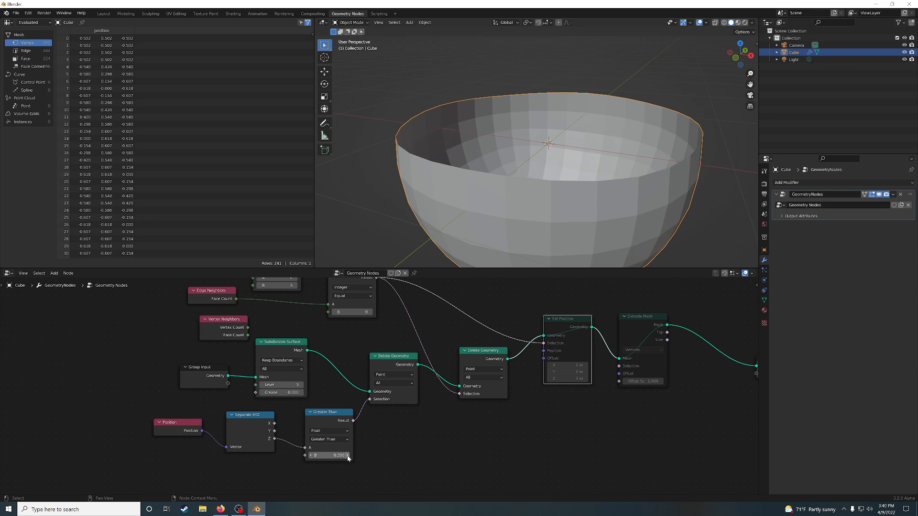
pyautogui.click(348, 456)
pyautogui.click(347, 455)
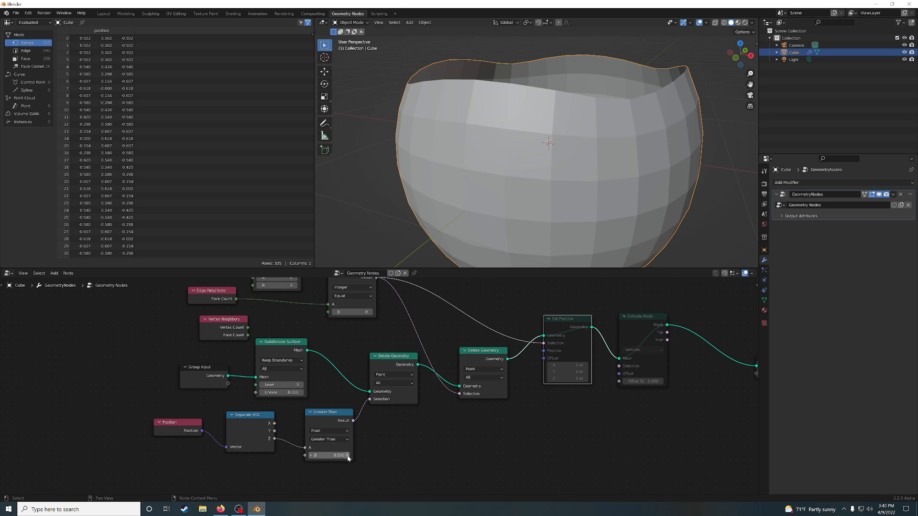
pyautogui.click(347, 455)
pyautogui.moveTo(508, 182); pyautogui.dragTo(486, 250, button='middle')
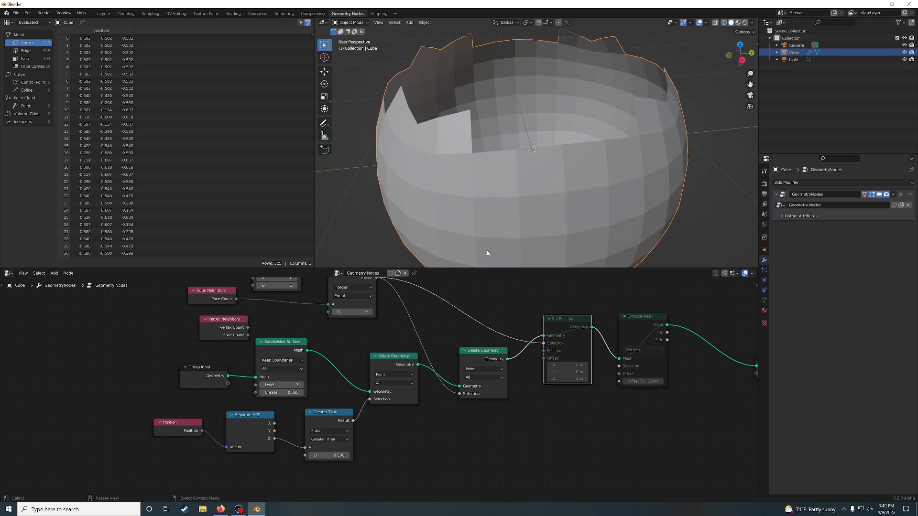
# Raise the Greater Than node's B in 0.1 steps to 0.9 while looking at the sphere's opening from above.
pyautogui.click(347, 456)
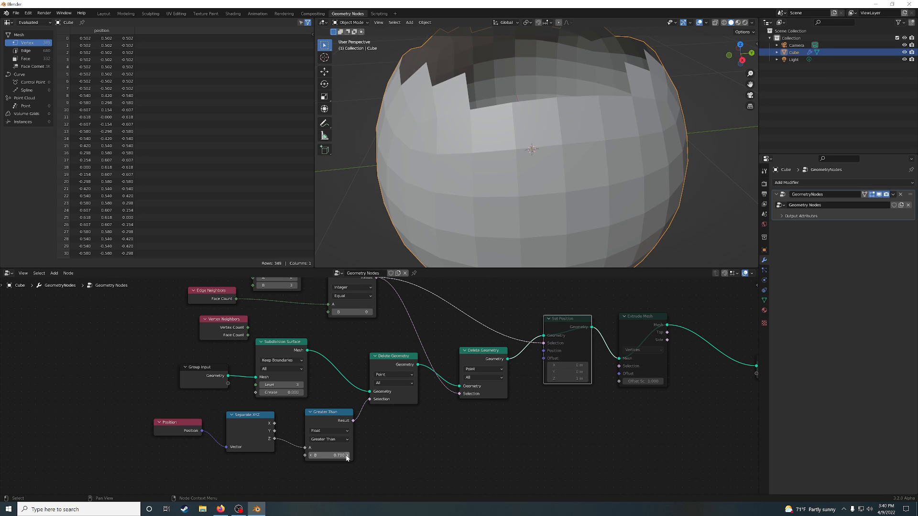
pyautogui.click(346, 456)
pyautogui.moveTo(534, 150); pyautogui.dragTo(520, 196, button='middle')
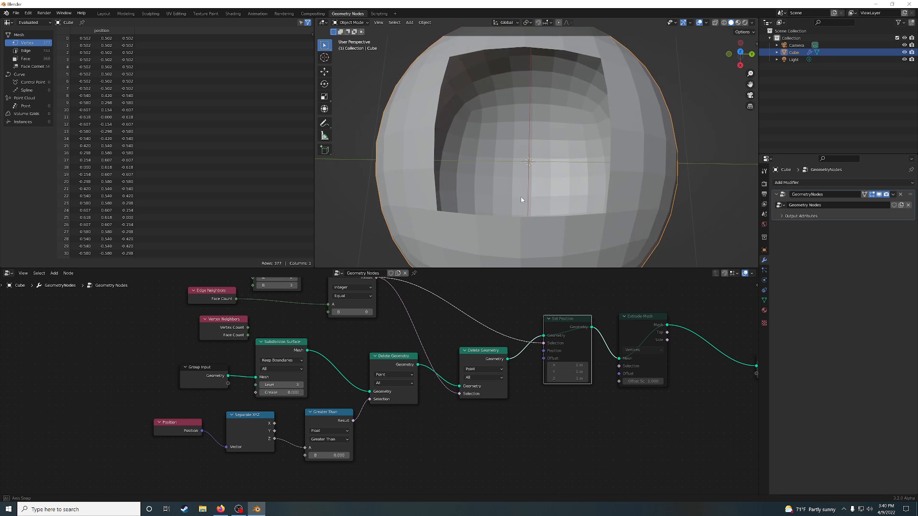
pyautogui.click(346, 456)
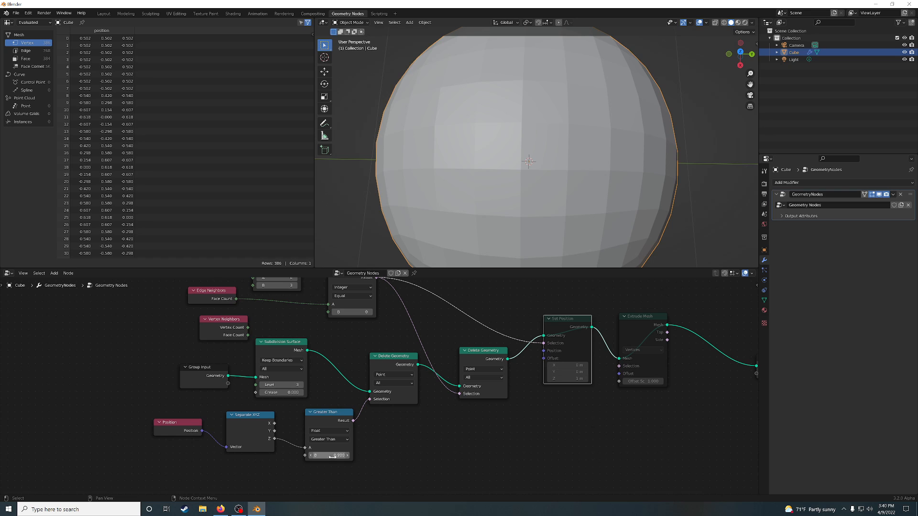
# Try finer Greater Than B values of 0.85, 0.82 and 0.825 on the opening atop the sphere.
pyautogui.click(333, 457)
pyautogui.write('.85')
pyautogui.press('Return')
pyautogui.click(336, 456)
pyautogui.click(335, 456)
pyautogui.write('2')
pyautogui.press('Return')
pyautogui.click(335, 455)
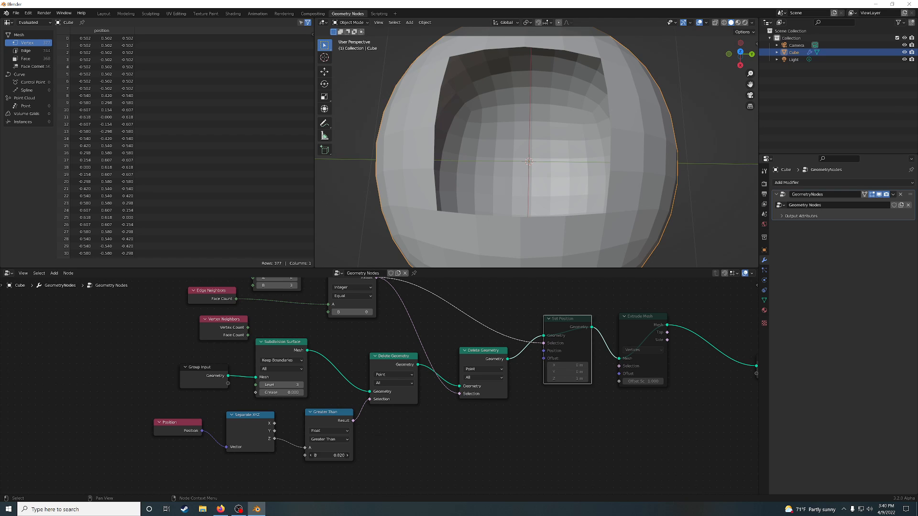
pyautogui.click(338, 455)
pyautogui.write('5')
pyautogui.press('Return')
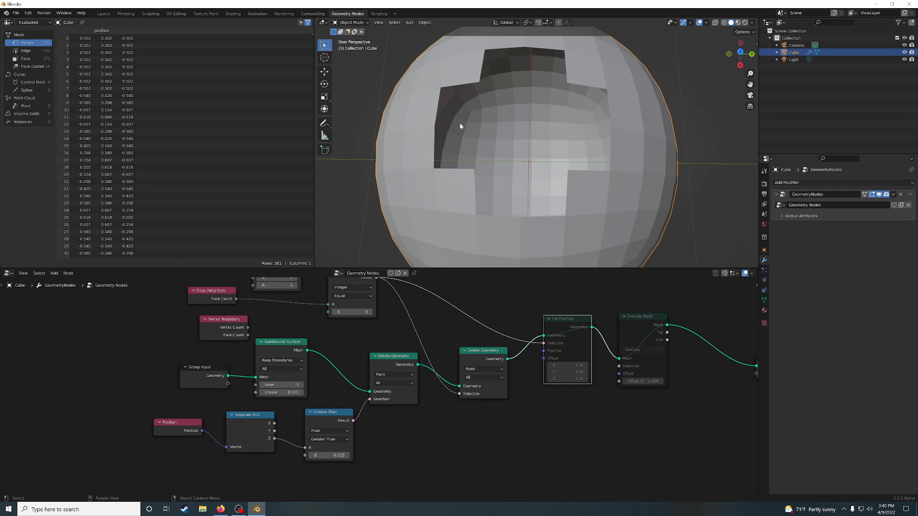
# Set the Greater Than node's B to 0.84.
pyautogui.click(345, 454)
pyautogui.click(345, 454)
pyautogui.press('BackSpace')
pyautogui.write('9')
pyautogui.press('BackSpace')
pyautogui.press('BackSpace')
pyautogui.press('Return')
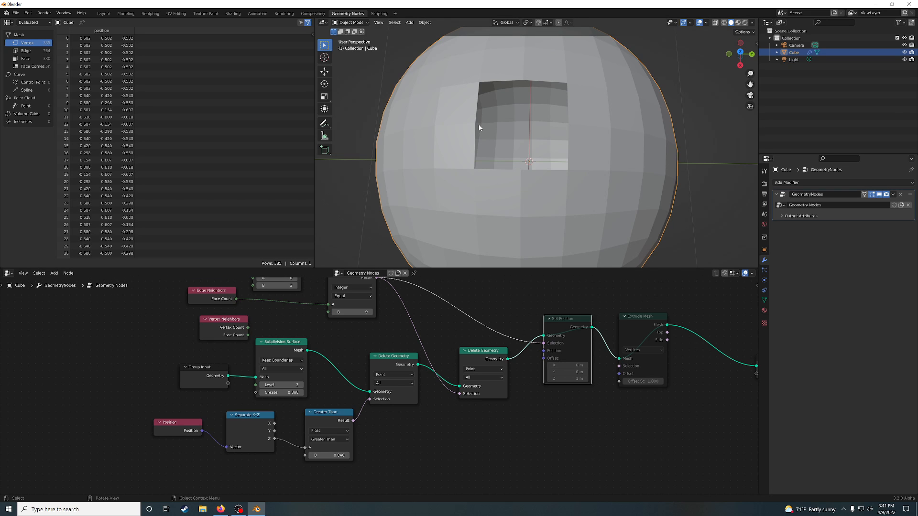
# Set the Greater Than node's B to 0 and inspect the whole half-sphere from the side.
pyautogui.moveTo(548, 193); pyautogui.dragTo(540, 144, button='middle')
pyautogui.click(330, 456)
pyautogui.write('0')
pyautogui.press('Return')
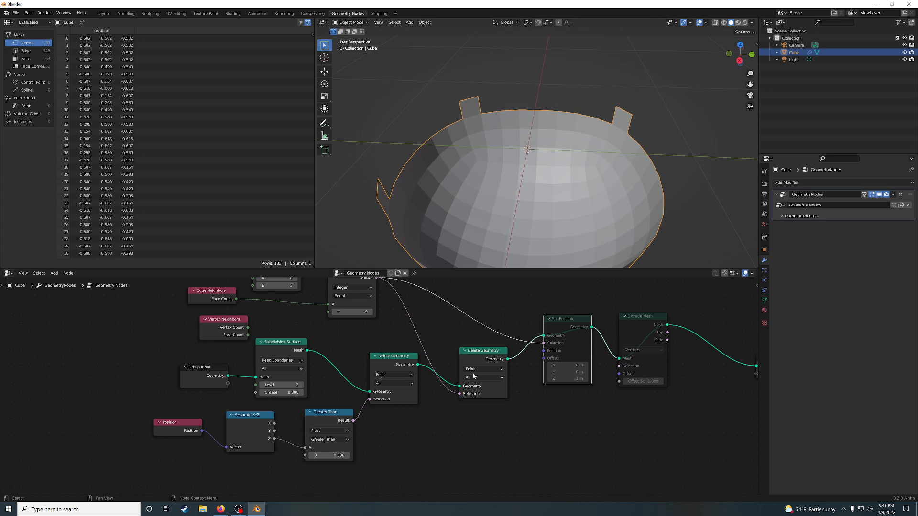
pyautogui.scroll(-5, 553, 165)
pyautogui.moveTo(552, 162); pyautogui.dragTo(563, 159, button='middle')
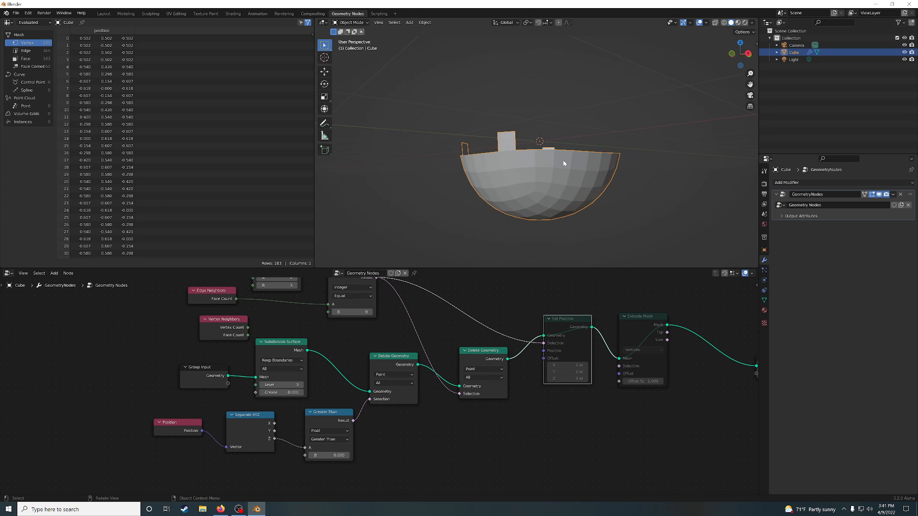
pyautogui.scroll(5, 560, 165)
pyautogui.moveTo(495, 173); pyautogui.dragTo(500, 182, button='middle')
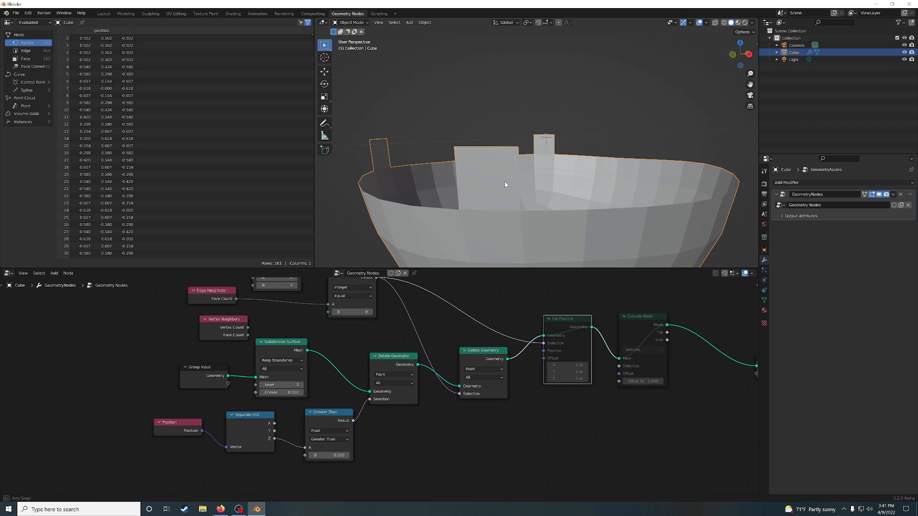
pyautogui.moveTo(499, 217)
pyautogui.mouseDown(button='middle')
pyautogui.moveTo(487, 213)
pyautogui.moveTo(498, 216)
pyautogui.mouseUp(button='middle')
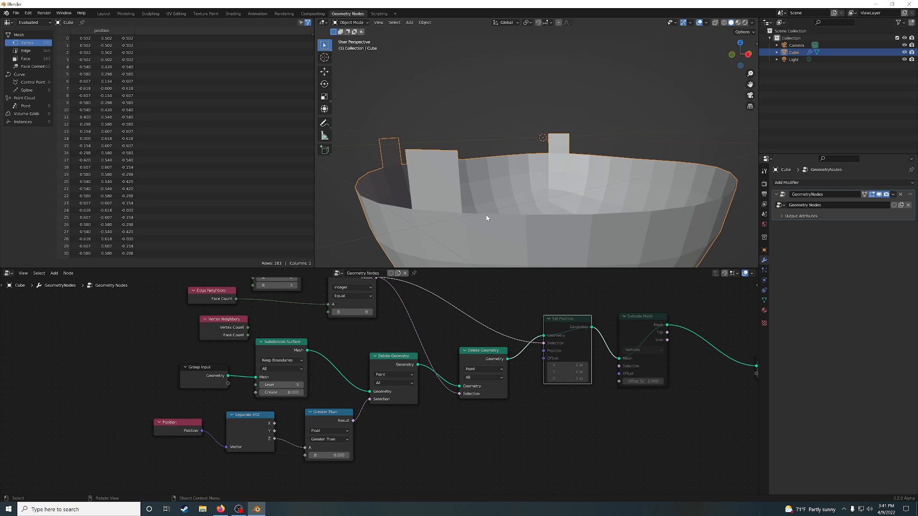
pyautogui.moveTo(441, 329); pyautogui.dragTo(440, 384, button='middle')
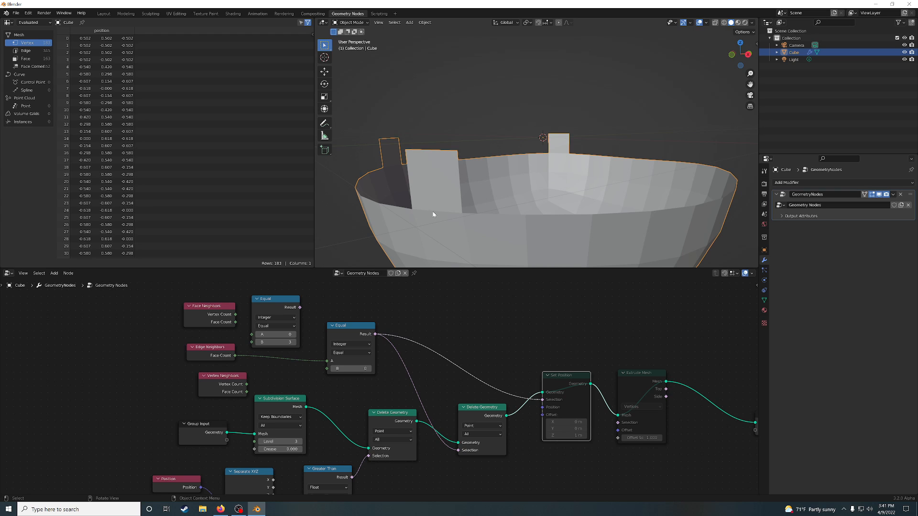
# Shift the Edge Neighbors, Set Position and connected Equal nodes slightly, and place a duplicate of that Equal node above it.
pyautogui.moveTo(205, 352); pyautogui.dragTo(210, 352)
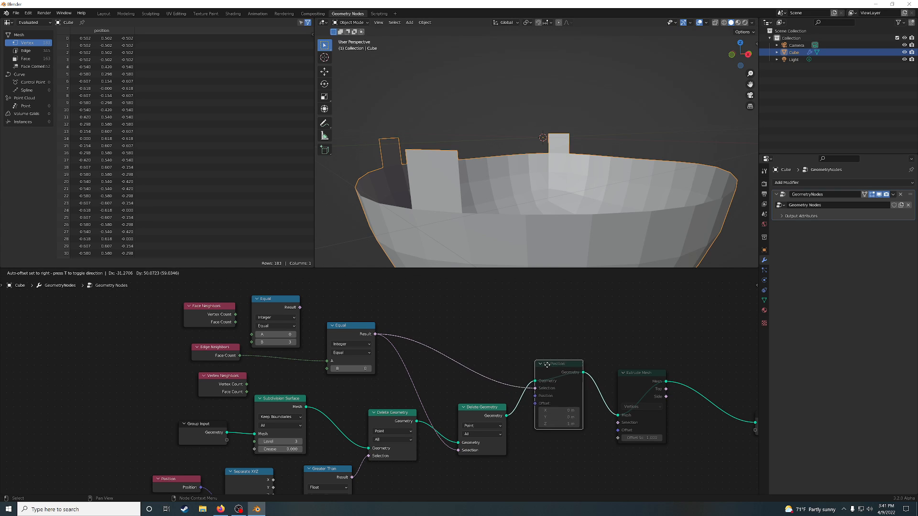
pyautogui.moveTo(564, 384); pyautogui.dragTo(547, 373)
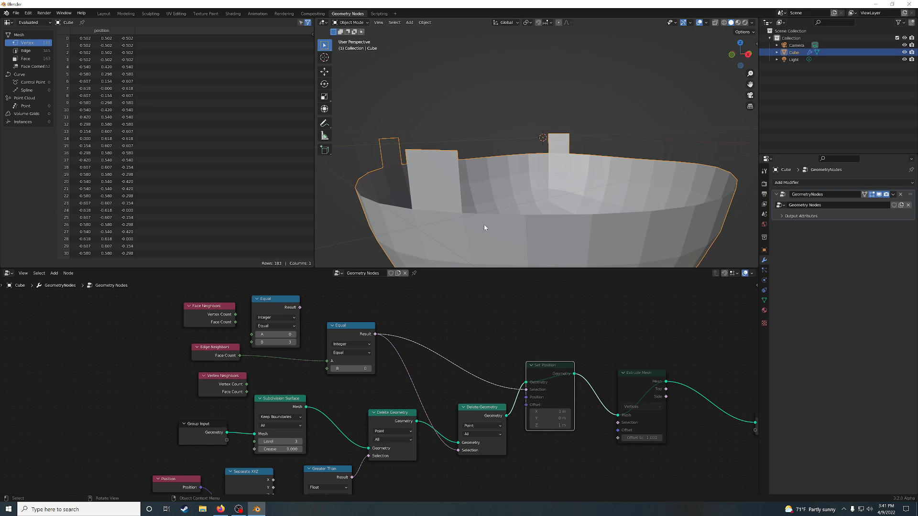
pyautogui.moveTo(347, 325); pyautogui.dragTo(337, 352)
pyautogui.hotkey('shift', 'd')
pyautogui.click(341, 295)
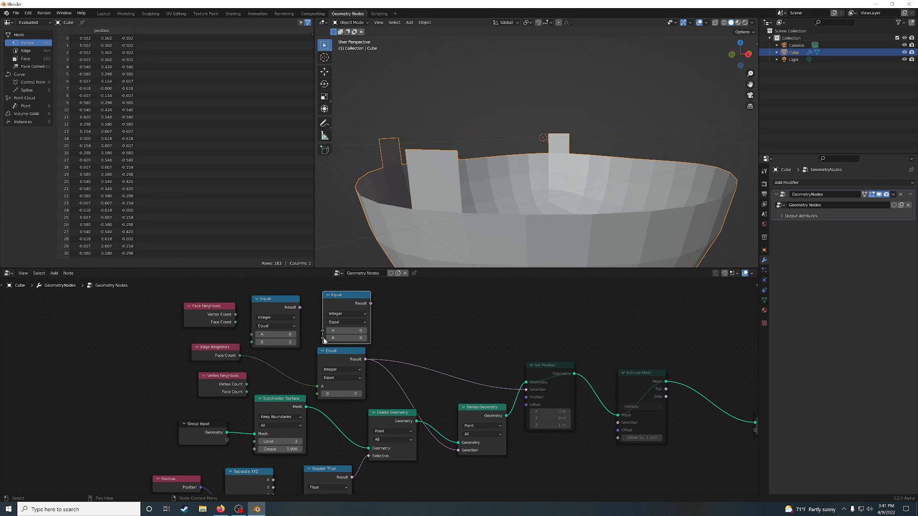
# Feed Edge Neighbors' Face Count into A of the duplicated Equal node and set its B to 1.
pyautogui.moveTo(240, 356); pyautogui.dragTo(324, 330)
pyautogui.click(345, 337)
pyautogui.write('1')
pyautogui.press('Return')
# Drive Set Position's Selection with the duplicated Equal node's Result and unmute Set Position.
pyautogui.moveTo(370, 304); pyautogui.dragTo(526, 389)
pyautogui.click(549, 370)
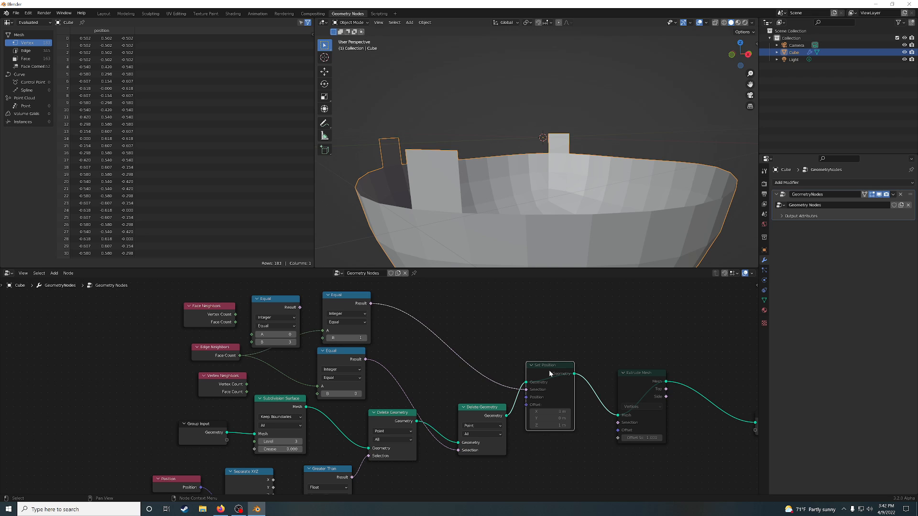
pyautogui.scroll(-5, 568, 186)
pyautogui.moveTo(568, 185); pyautogui.dragTo(510, 107, button='middle')
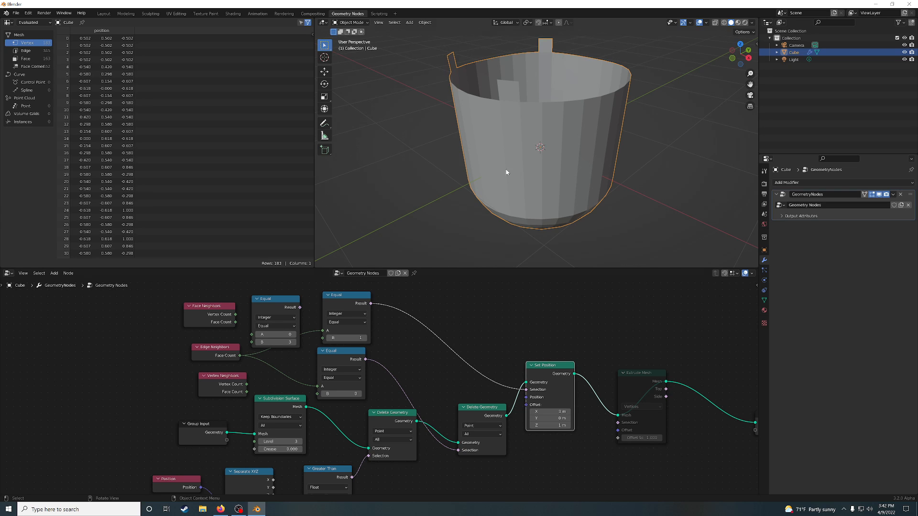
# Move the unconnected Equal node up, clear of the Equal node that drives Set Position.
pyautogui.moveTo(340, 299); pyautogui.dragTo(342, 295)
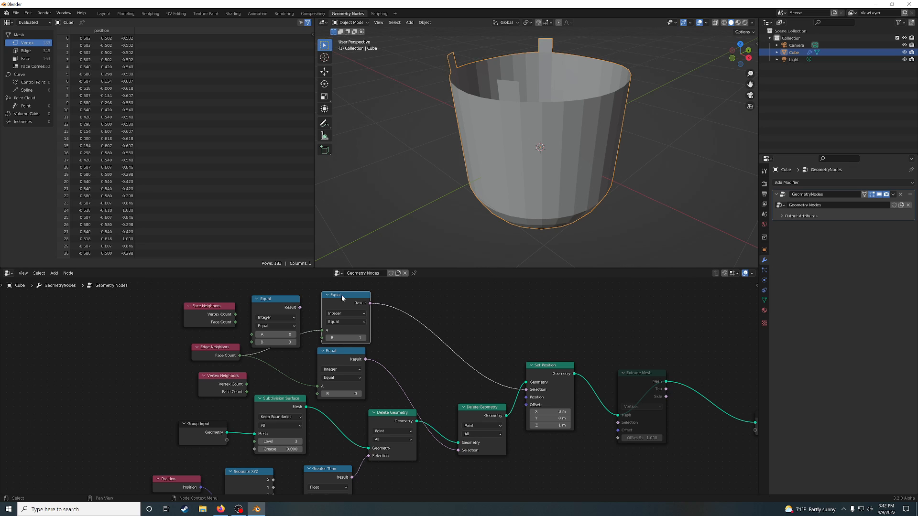
pyautogui.moveTo(269, 303); pyautogui.dragTo(271, 289)
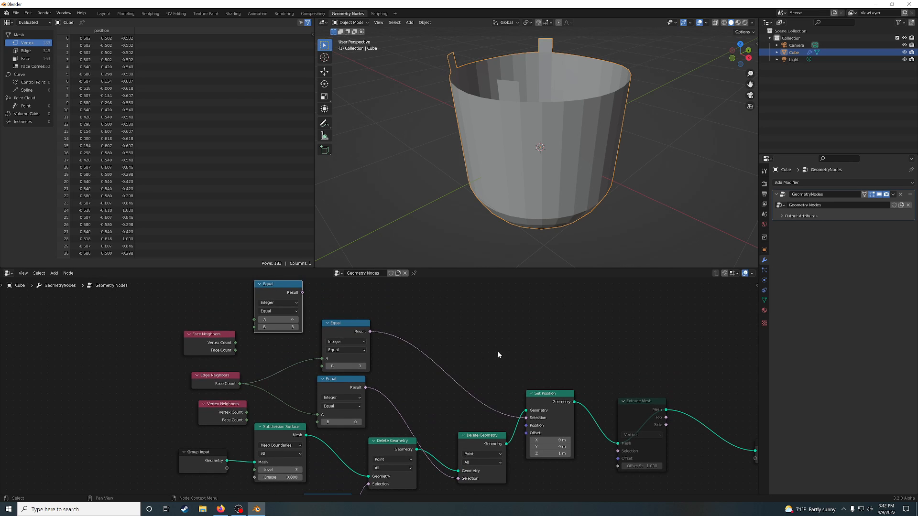
pyautogui.moveTo(509, 353); pyautogui.dragTo(395, 338, button='middle')
# Mute the Set Position node and unmute the Extrude Mesh node.
pyautogui.click(525, 397)
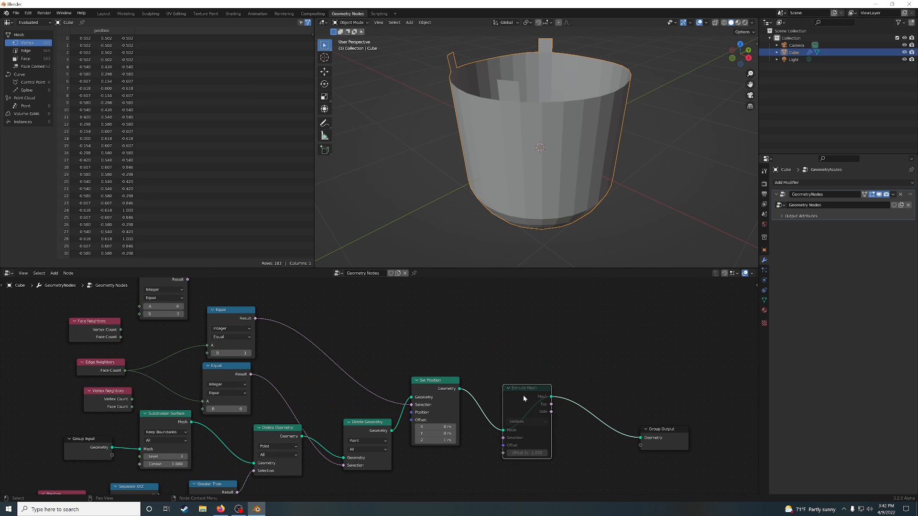
pyautogui.click(433, 383)
pyautogui.press('m')
pyautogui.click(524, 391)
pyautogui.press('m')
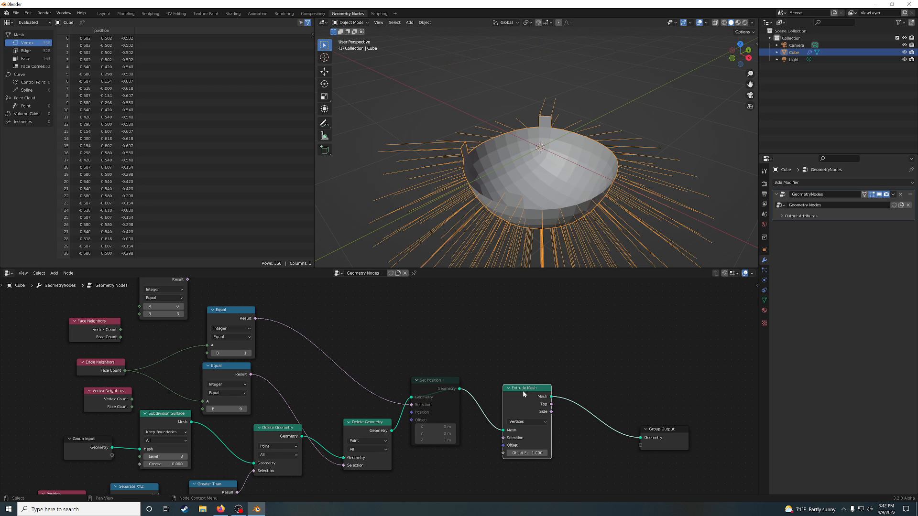
pyautogui.moveTo(540, 222); pyautogui.dragTo(543, 199, button='middle')
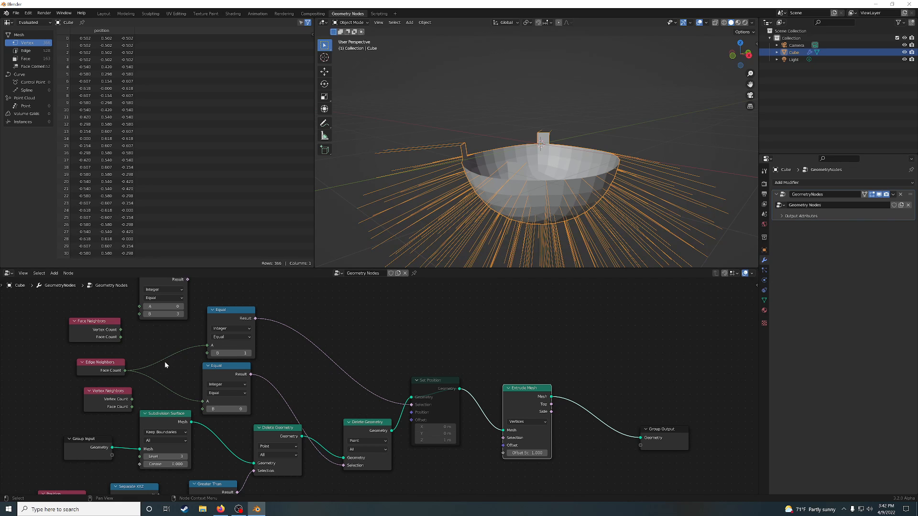
# Set Extrude Mesh to Edges and drive its Selection with the Result of the Equal node whose B is 1.
pyautogui.click(528, 421)
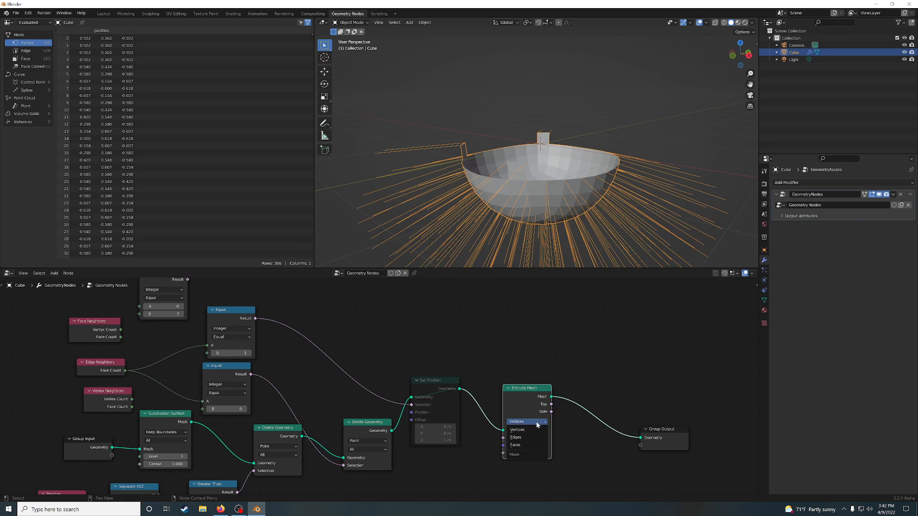
pyautogui.click(532, 426)
pyautogui.moveTo(551, 225); pyautogui.dragTo(531, 206, button='middle')
pyautogui.scroll(-6, 537, 196)
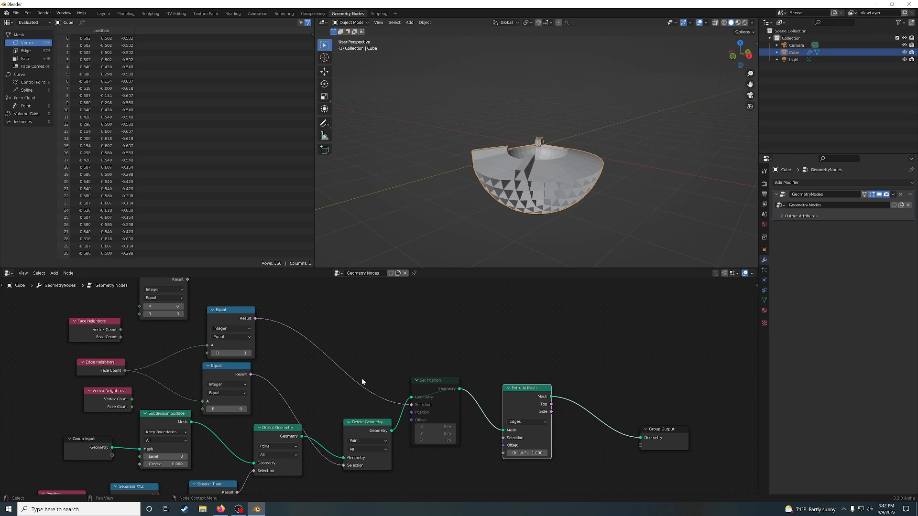
pyautogui.moveTo(255, 318); pyautogui.dragTo(503, 438)
pyautogui.moveTo(528, 249); pyautogui.dragTo(529, 202, button='middle')
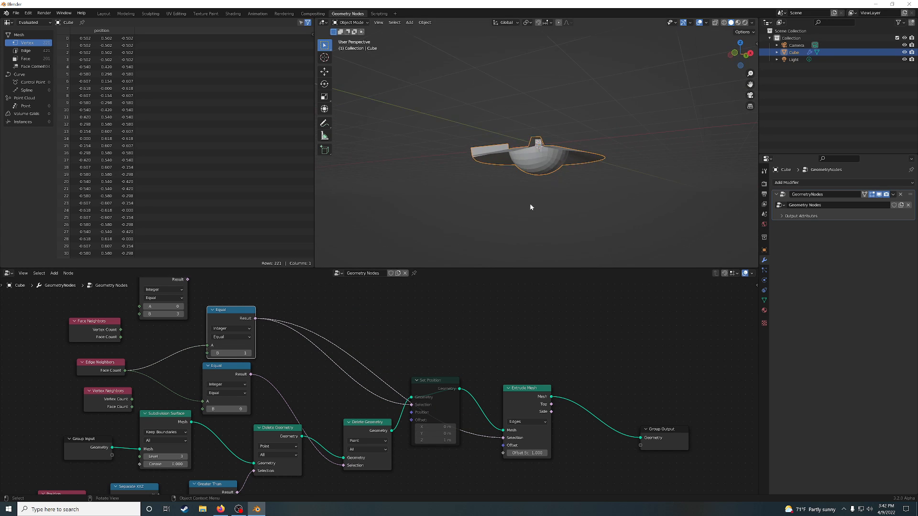
pyautogui.scroll(5, 530, 206)
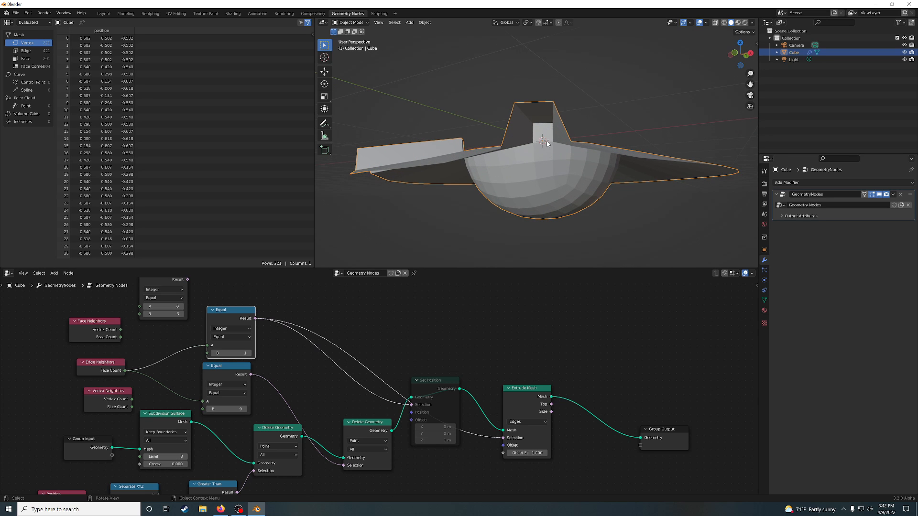
pyautogui.moveTo(549, 146); pyautogui.dragTo(580, 160, button='middle')
# Try Extrude Mesh in Vertices mode on the half-sphere's rim and switch it back to Edges.
pyautogui.click(535, 421)
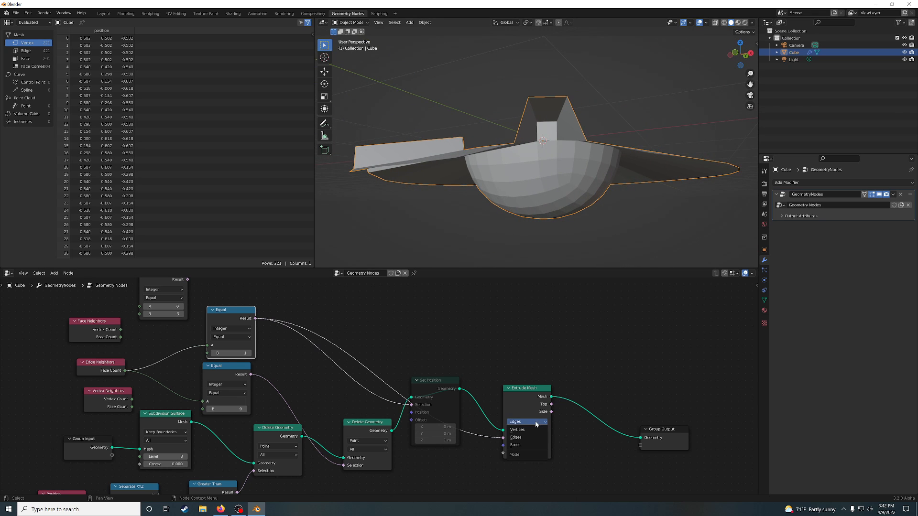
pyautogui.click(531, 430)
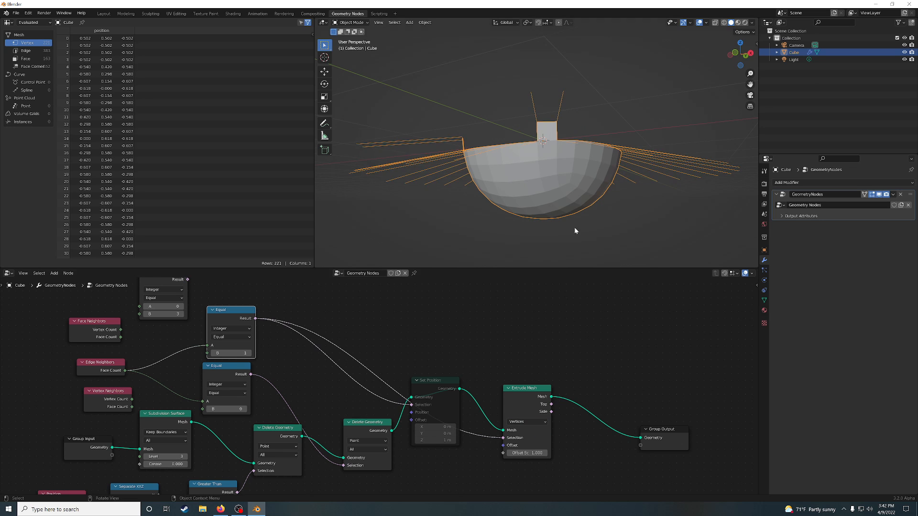
pyautogui.moveTo(574, 228); pyautogui.dragTo(525, 171, button='middle')
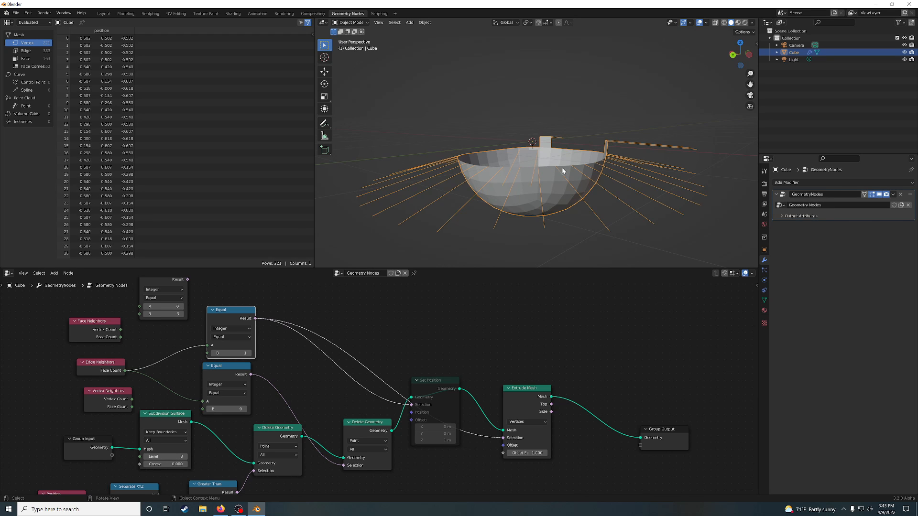
pyautogui.click(528, 421)
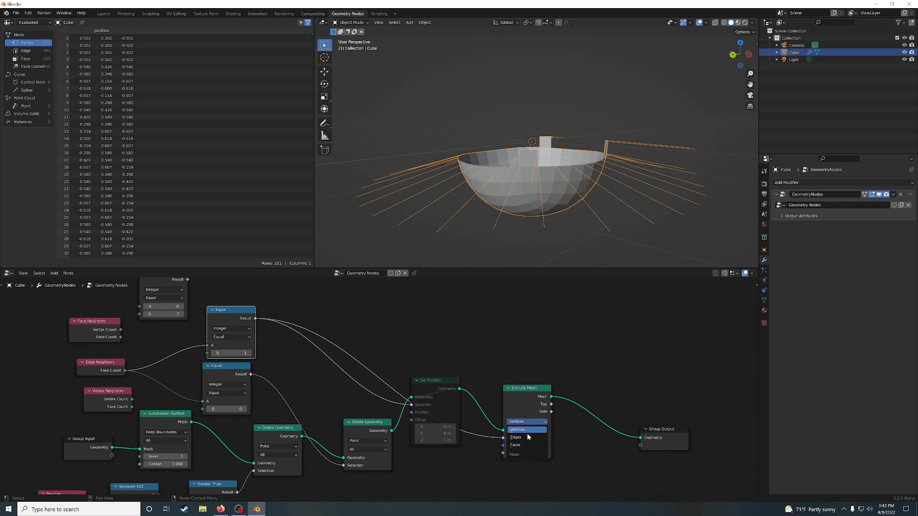
pyautogui.click(528, 438)
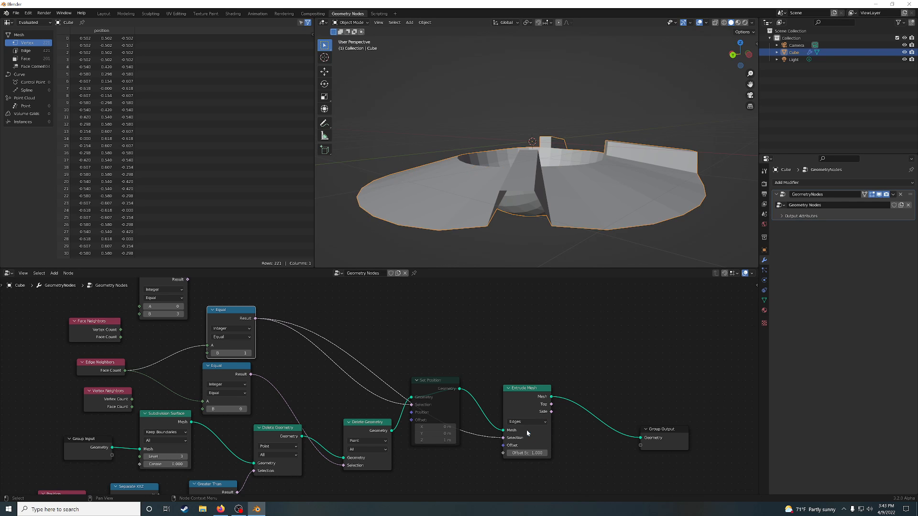
pyautogui.moveTo(543, 224)
pyautogui.mouseDown(button='middle')
pyautogui.moveTo(543, 197)
pyautogui.moveTo(550, 218)
pyautogui.moveTo(563, 219)
pyautogui.moveTo(552, 217)
pyautogui.mouseUp(button='middle')
# Set Extrude Mesh to Faces and view the extruded faces around the rim.
pyautogui.click(532, 422)
pyautogui.click(528, 445)
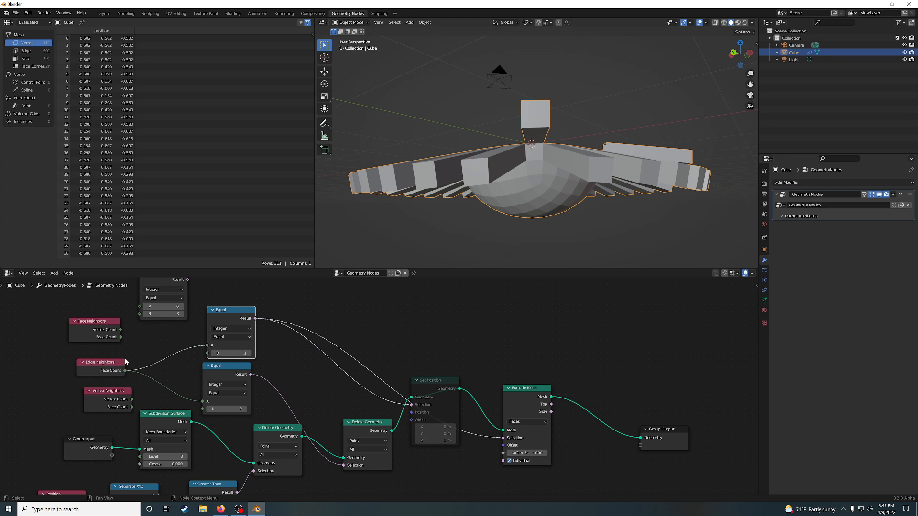
pyautogui.moveTo(106, 369); pyautogui.dragTo(105, 372)
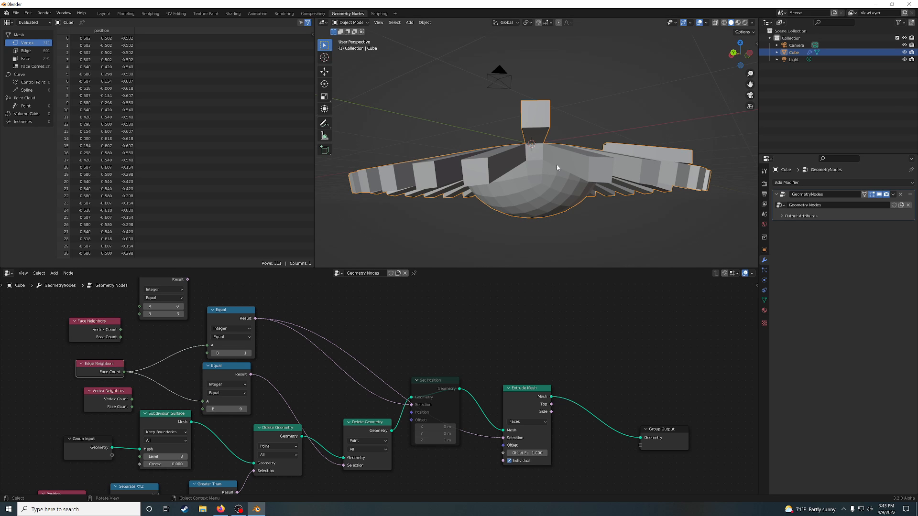
pyautogui.moveTo(558, 166); pyautogui.dragTo(583, 185, button='middle')
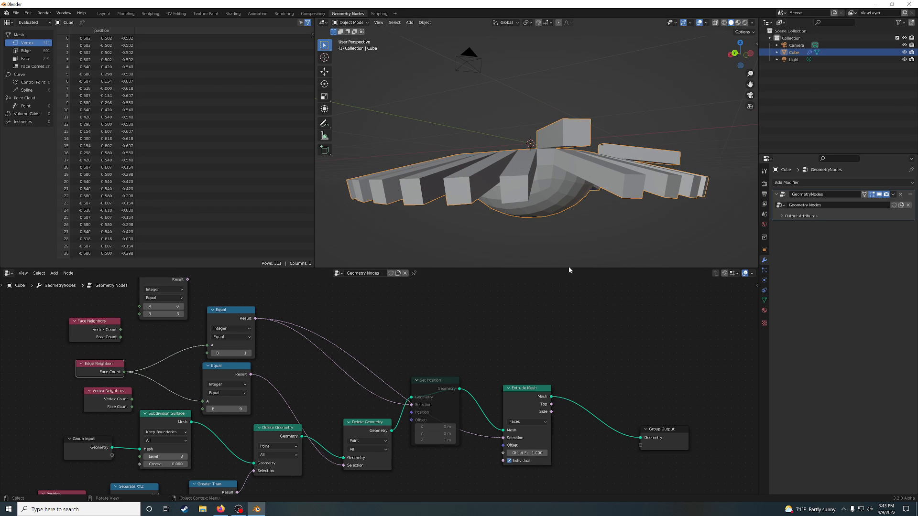
# Try the face extrusion with Individual disabled and enable Individual again.
pyautogui.click(509, 461)
pyautogui.moveTo(564, 249); pyautogui.dragTo(584, 228, button='middle')
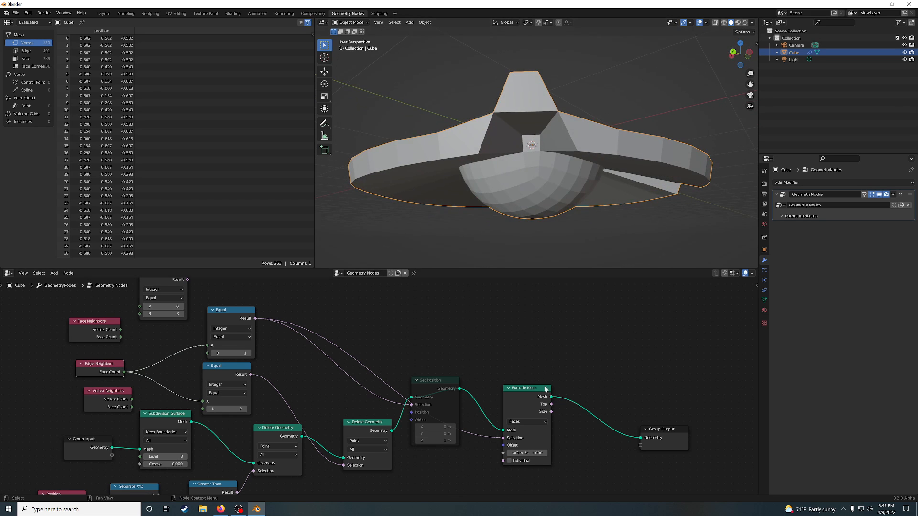
pyautogui.click(509, 460)
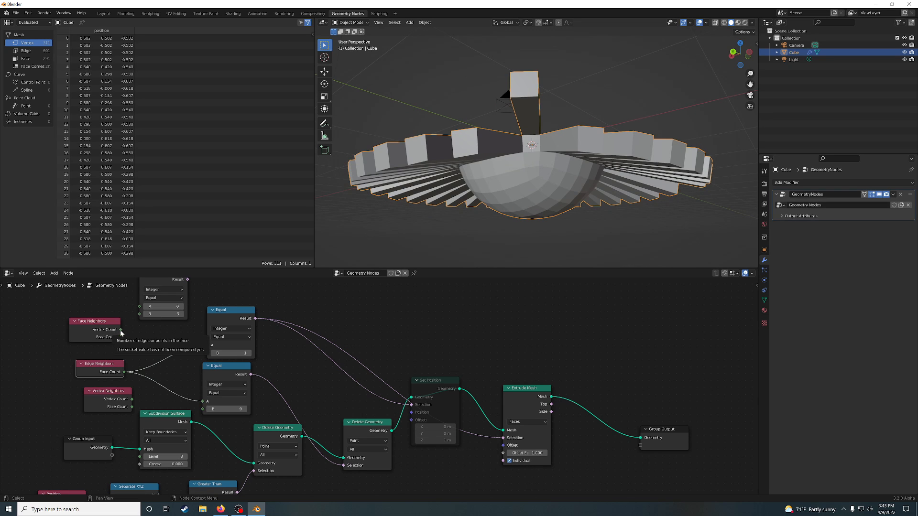
# Feed Face Neighbors' Vertex Count into A of Extrude Mesh's Equal node, set B to 4, and view the extruded faces.
pyautogui.moveTo(121, 332)
pyautogui.moveTo(120, 331); pyautogui.dragTo(208, 345)
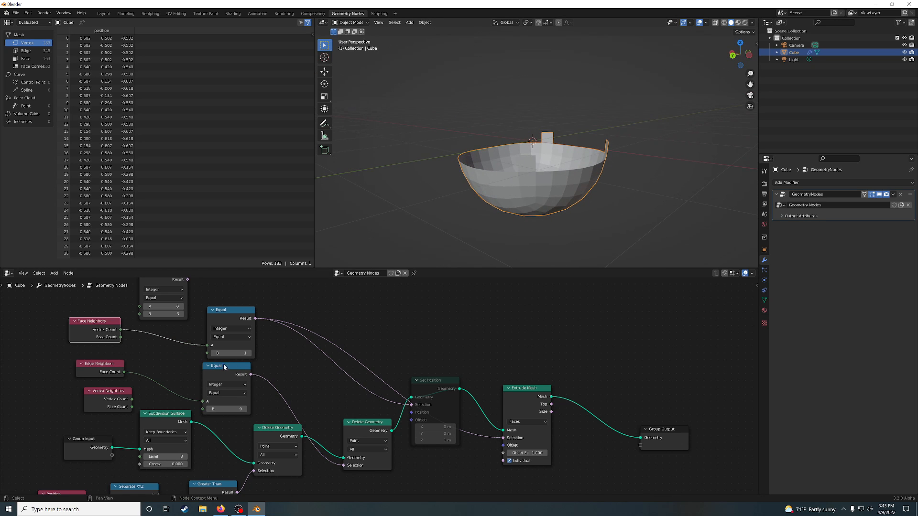
pyautogui.click(250, 354)
pyautogui.click(250, 354)
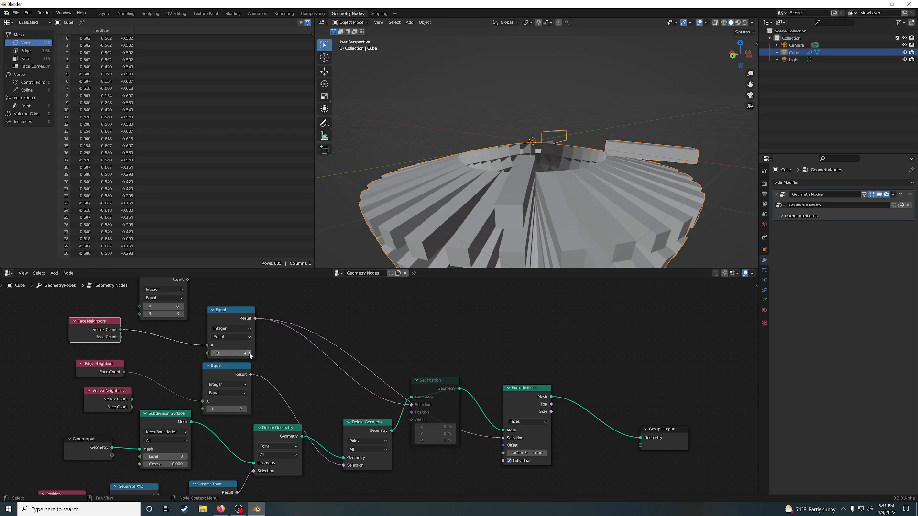
pyautogui.moveTo(580, 177)
pyautogui.mouseDown(button='middle')
pyautogui.moveTo(608, 226)
pyautogui.moveTo(566, 144)
pyautogui.moveTo(572, 86)
pyautogui.moveTo(579, 225)
pyautogui.moveTo(590, 242)
pyautogui.moveTo(584, 193)
pyautogui.mouseUp(button='middle')
pyautogui.moveTo(573, 181); pyautogui.dragTo(537, 153, button='middle')
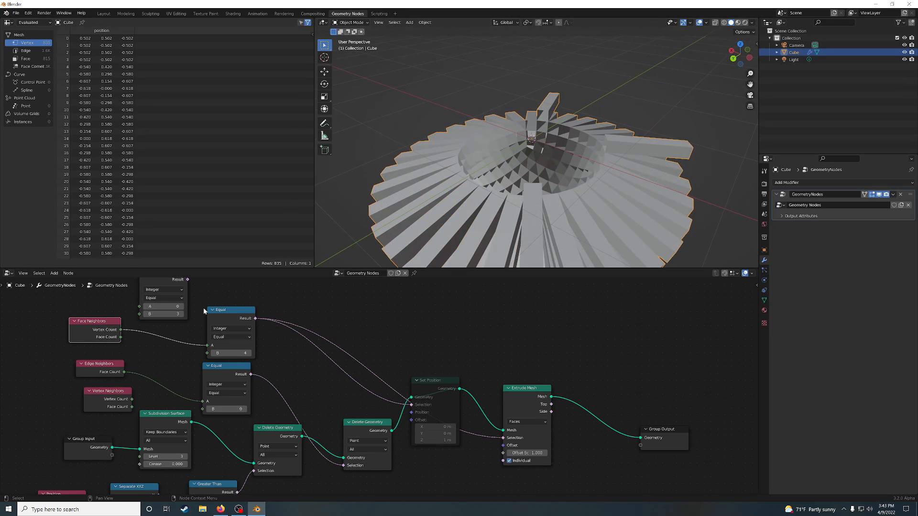
# Feed Face Neighbors' Face Count into the same Equal node's A instead, and inspect the rim and extruded faces from several sides.
pyautogui.moveTo(121, 337); pyautogui.dragTo(207, 345)
pyautogui.moveTo(469, 199); pyautogui.dragTo(505, 175, button='middle')
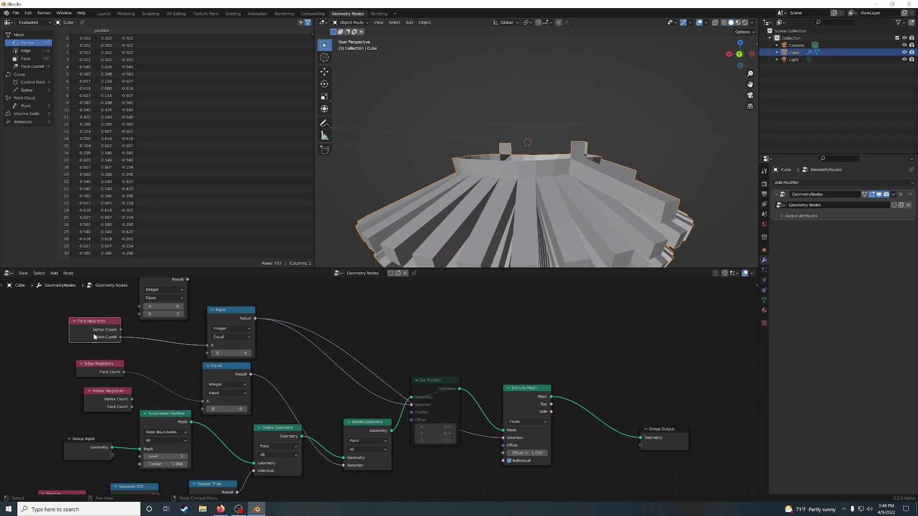
pyautogui.moveTo(508, 391); pyautogui.dragTo(533, 382)
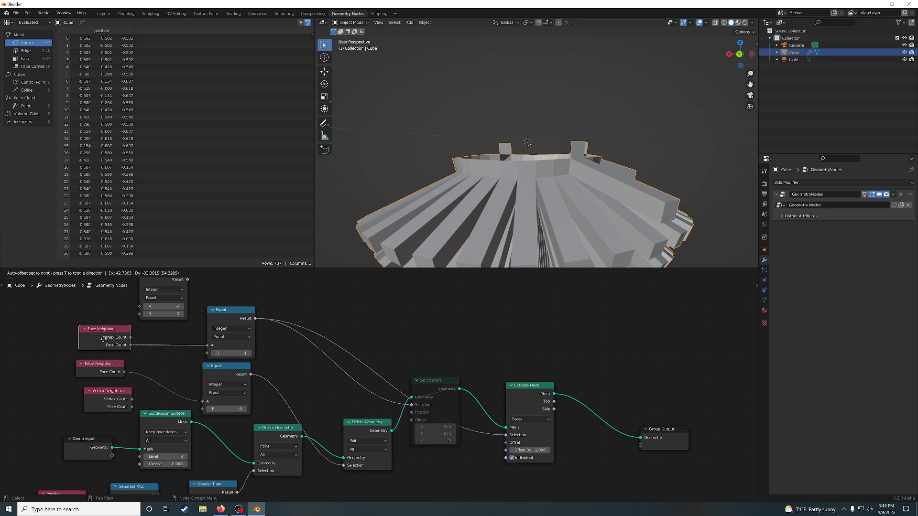
pyautogui.moveTo(97, 337)
pyautogui.mouseDown()
pyautogui.moveTo(114, 350)
pyautogui.moveTo(96, 341)
pyautogui.mouseUp()
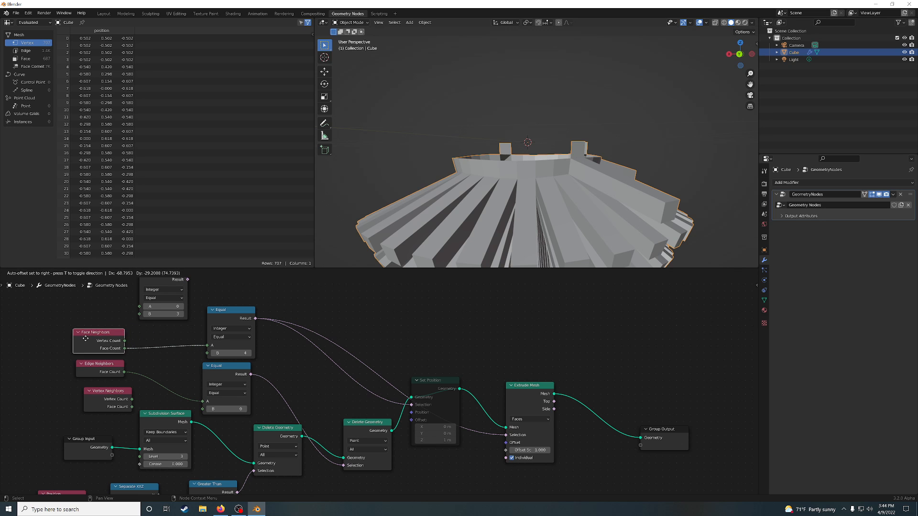
pyautogui.moveTo(481, 131); pyautogui.dragTo(552, 180, button='middle')
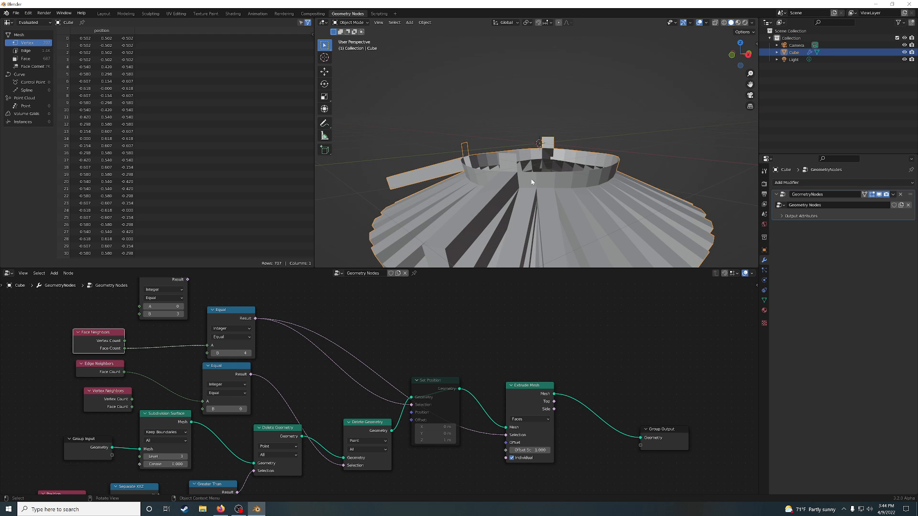
pyautogui.moveTo(507, 182); pyautogui.dragTo(562, 171, button='middle')
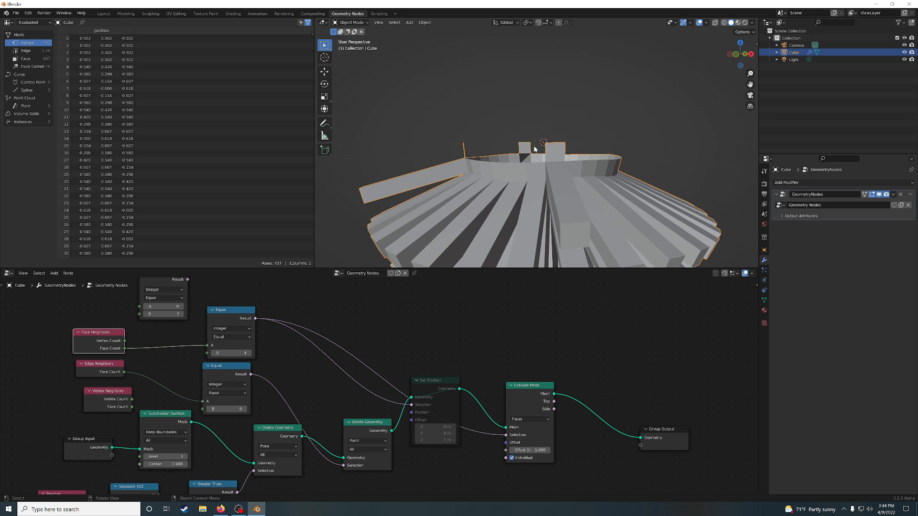
# Move the Group Output node farther away from Extrude Mesh and look over the extruded faces.
pyautogui.moveTo(534, 149); pyautogui.dragTo(556, 215, button='middle')
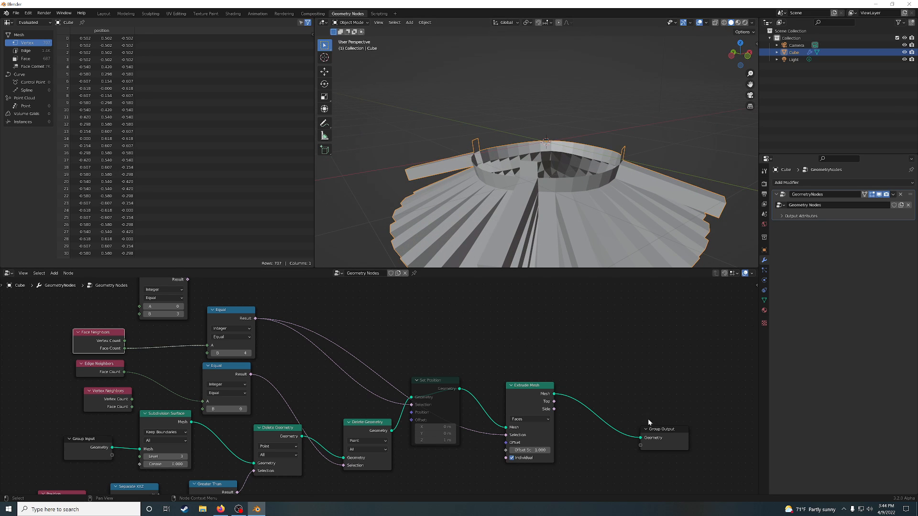
pyautogui.moveTo(651, 428); pyautogui.dragTo(667, 410)
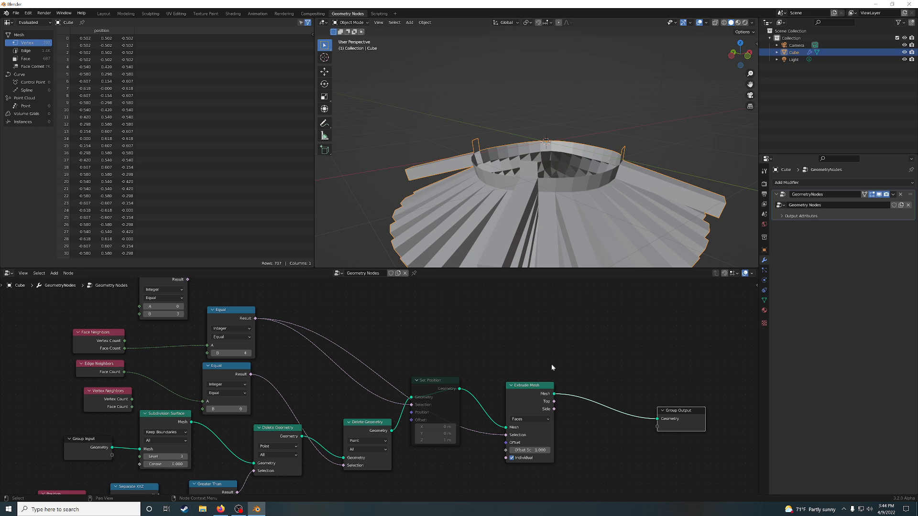
pyautogui.moveTo(588, 184)
pyautogui.mouseDown(button='middle')
pyautogui.moveTo(594, 174)
pyautogui.moveTo(576, 195)
pyautogui.mouseUp(button='middle')
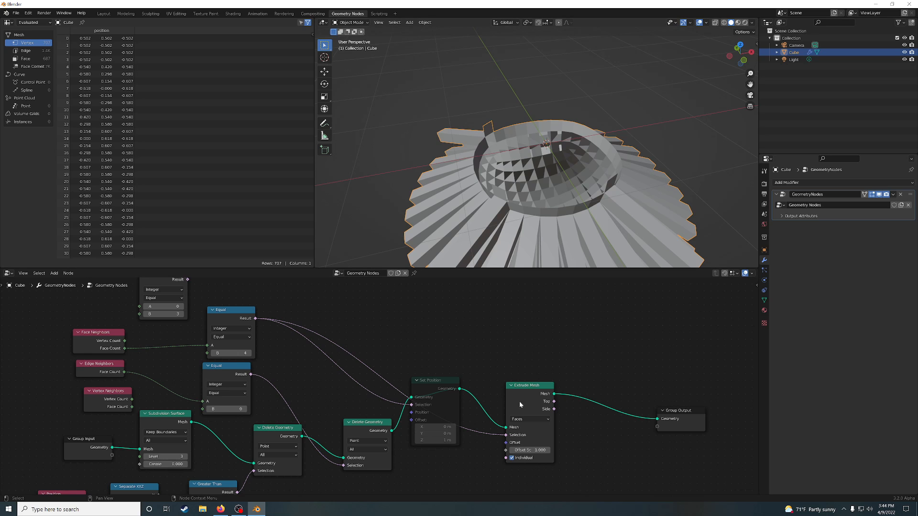
# Toggle muting of Extrude Mesh to compare the half-sphere with and without extruded faces, leaving the node enabled.
pyautogui.click(524, 387)
pyautogui.press('m')
pyautogui.press('m')
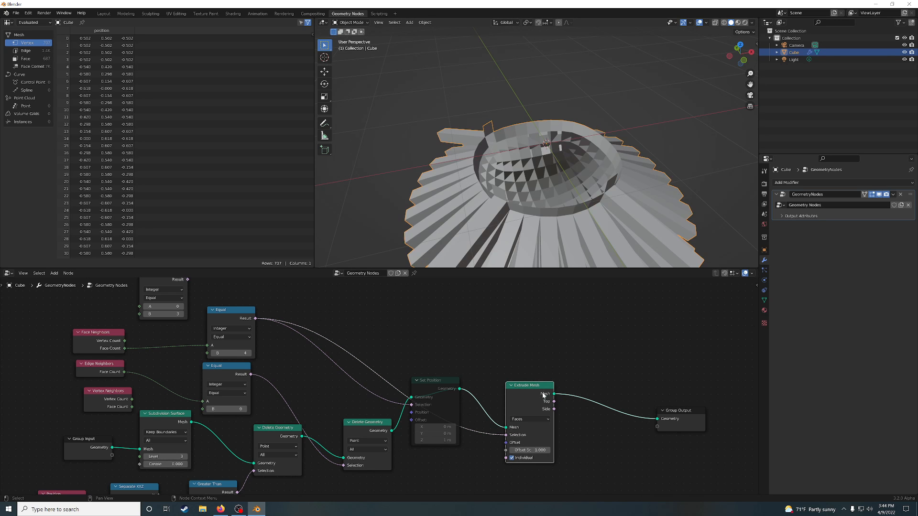
pyautogui.moveTo(588, 211); pyautogui.dragTo(624, 169, button='middle')
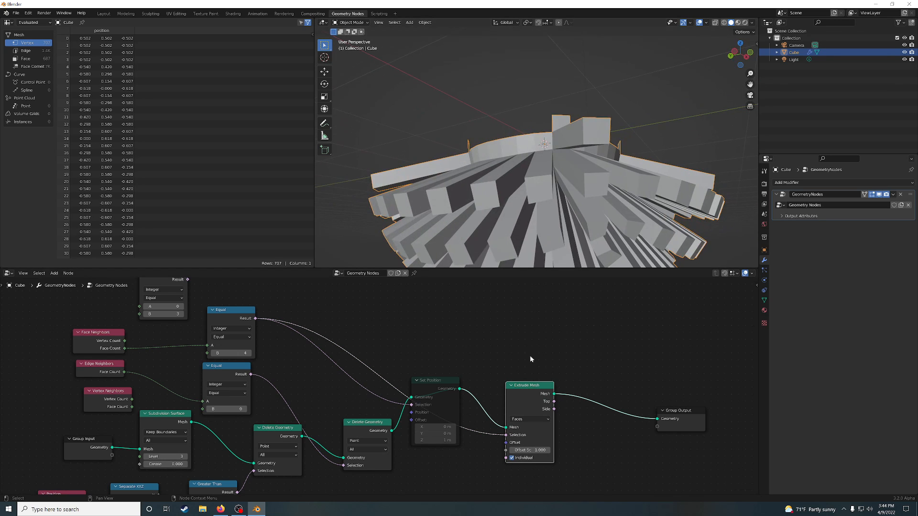
pyautogui.press('m')
pyautogui.press('m')
pyautogui.press('m')
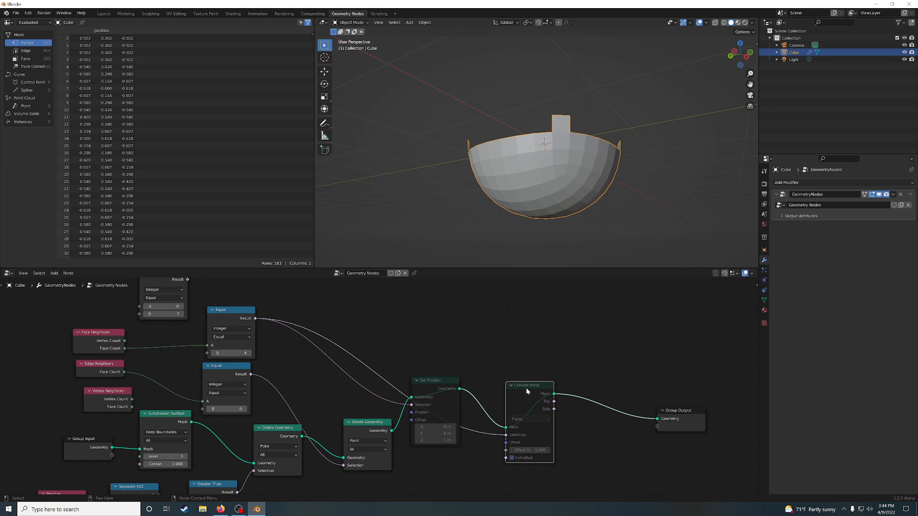
pyautogui.press('m')
# Set Extrude Mesh to Edges and feed Edge Neighbors' Face Count into A of its Equal node with B at 2.
pyautogui.click(528, 419)
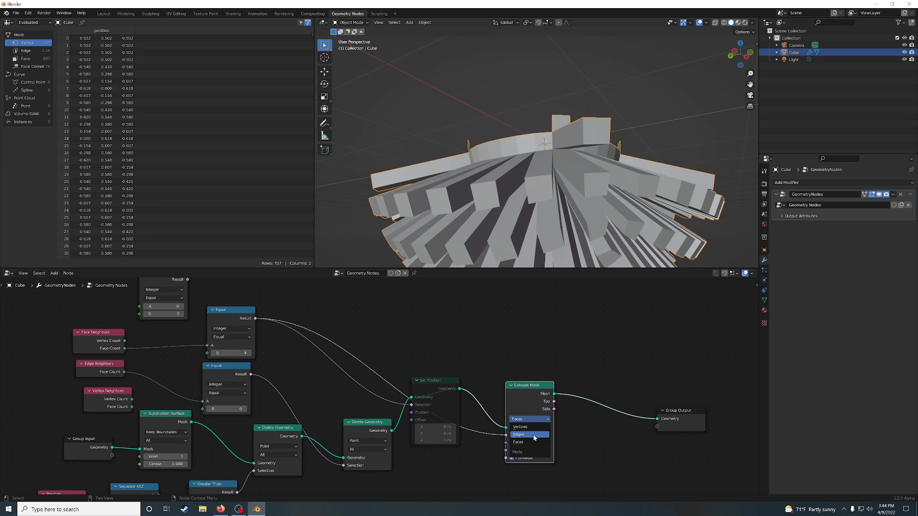
pyautogui.click(532, 434)
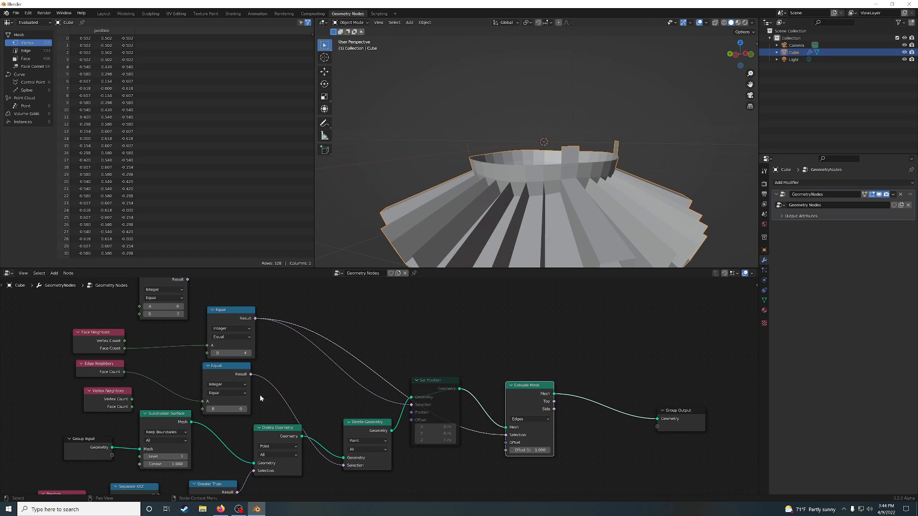
pyautogui.moveTo(124, 372); pyautogui.dragTo(207, 345)
pyautogui.doubleClick(231, 353)
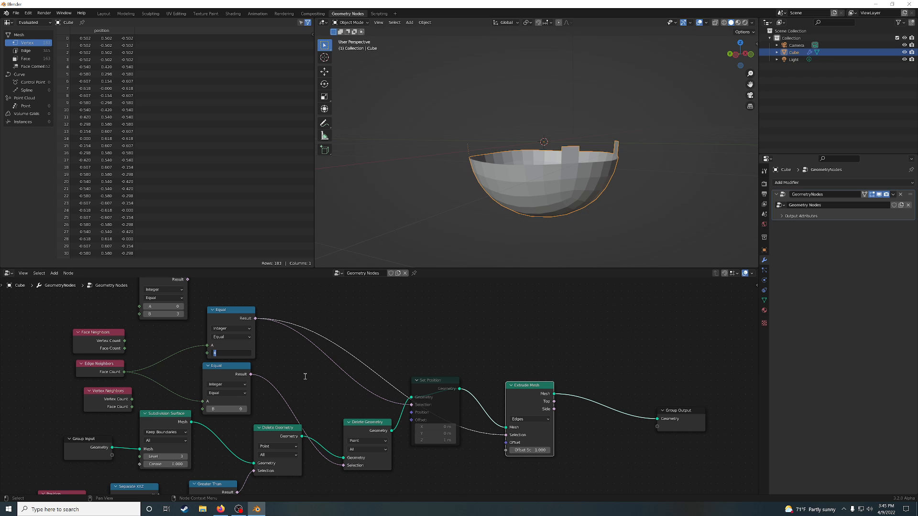
pyautogui.write('2')
pyautogui.press('Return')
# Set the Equal node's B to 1 and inspect the extruded boundary edges from several sides.
pyautogui.click(232, 352)
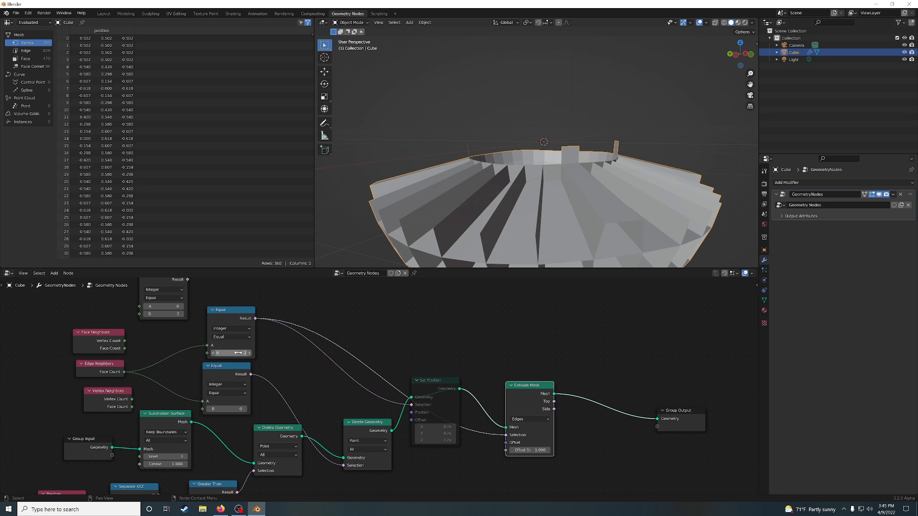
pyautogui.write('1')
pyautogui.press('Return')
pyautogui.moveTo(517, 201)
pyautogui.mouseDown(button='middle')
pyautogui.moveTo(496, 185)
pyautogui.moveTo(507, 191)
pyautogui.mouseUp(button='middle')
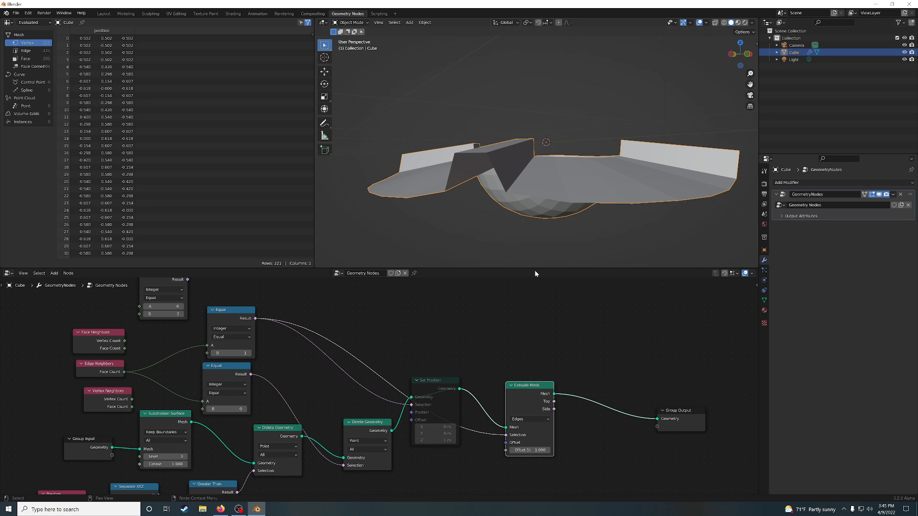
pyautogui.moveTo(545, 212); pyautogui.dragTo(515, 202, button='middle')
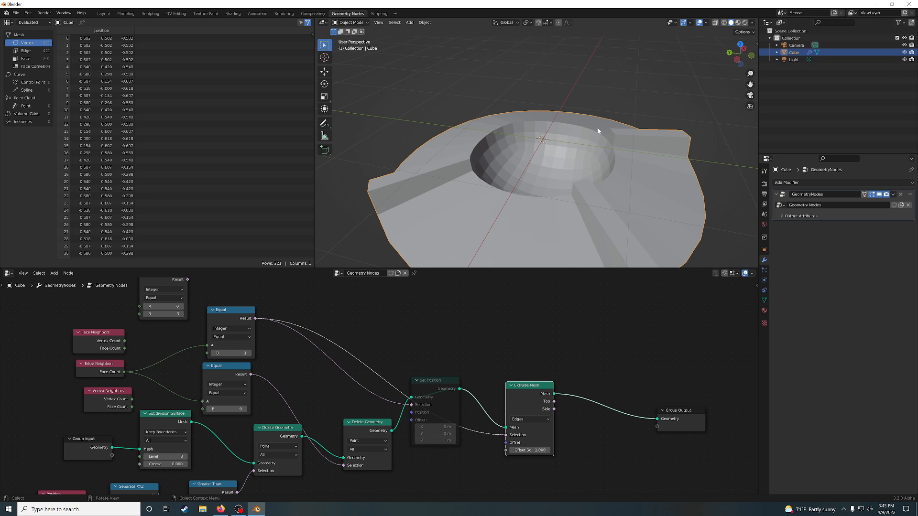
pyautogui.moveTo(598, 130); pyautogui.dragTo(615, 174, button='middle')
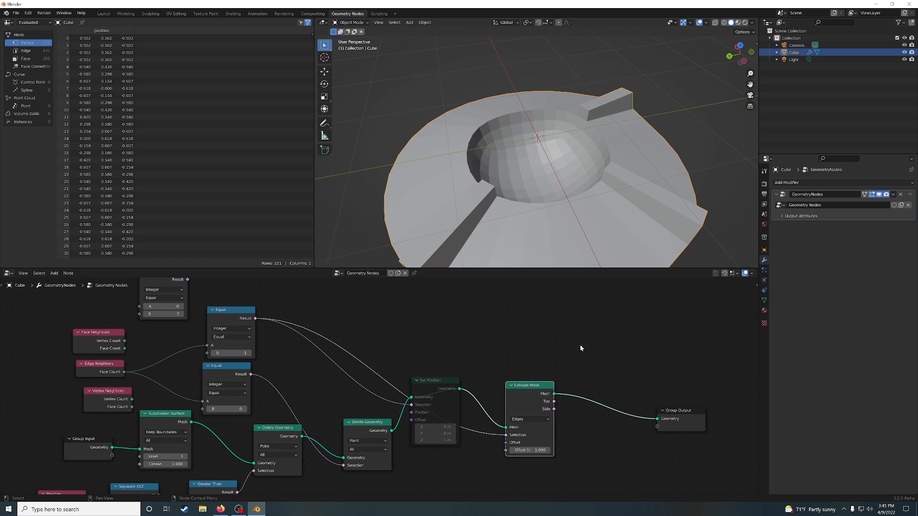
# Shift Extrude Mesh slightly away from Set Position and mute it.
pyautogui.moveTo(580, 345); pyautogui.dragTo(506, 310, button='middle')
pyautogui.moveTo(453, 352); pyautogui.dragTo(464, 349)
pyautogui.moveTo(573, 200); pyautogui.dragTo(589, 172, button='middle')
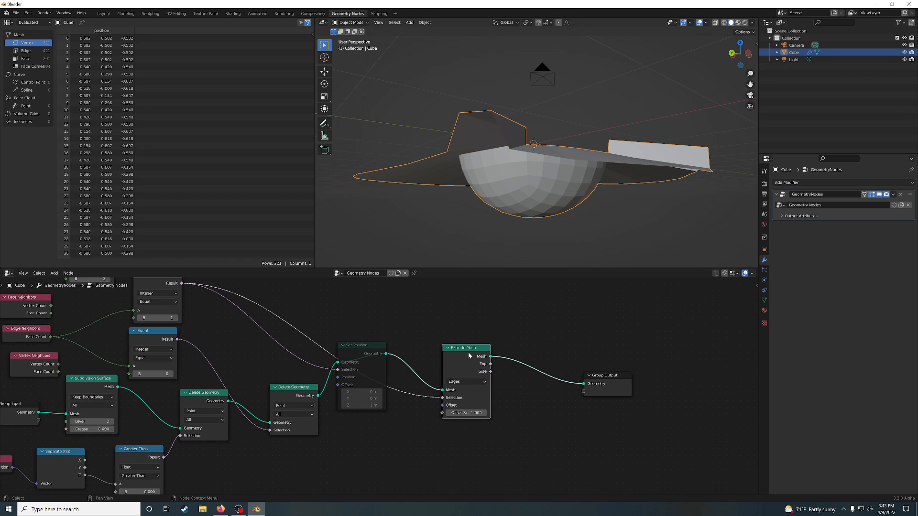
pyautogui.press('m')
# Add a Vector Rotate node in the free area above Extrude Mesh.
pyautogui.hotkey('shift', 'a')
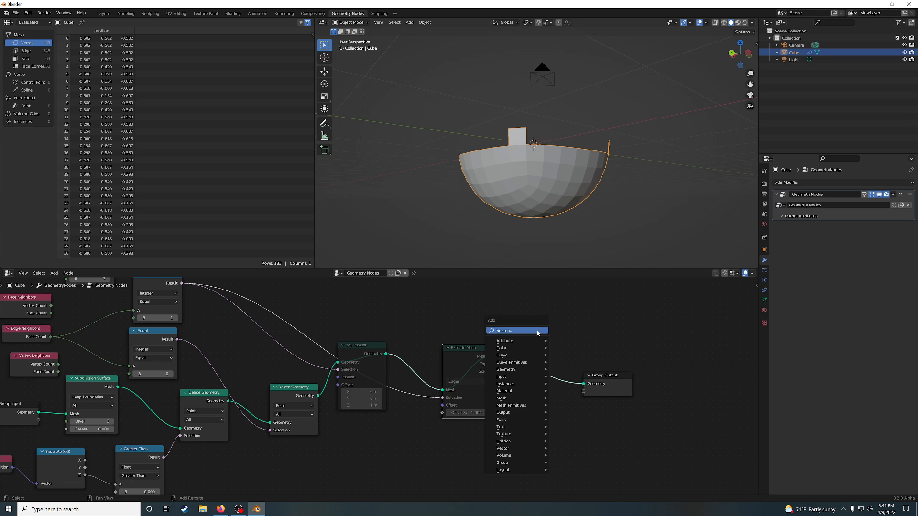
pyautogui.click(540, 331)
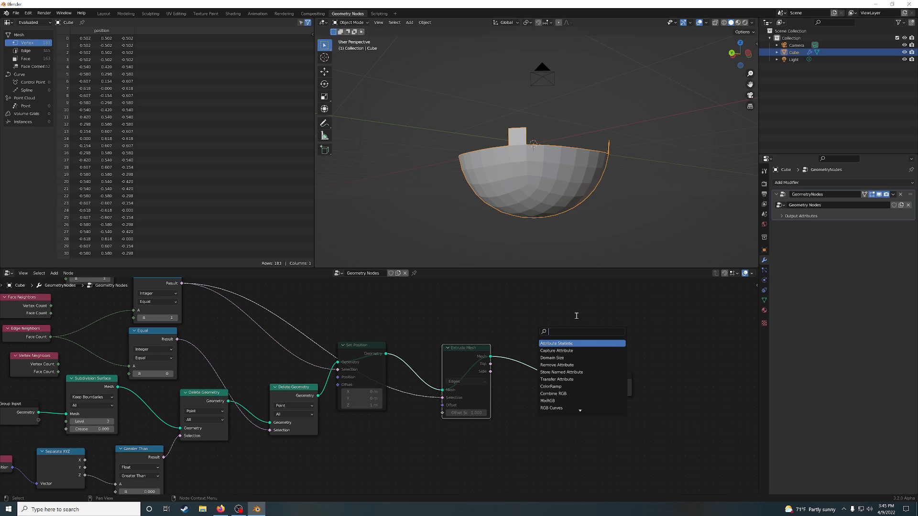
pyautogui.write('vec')
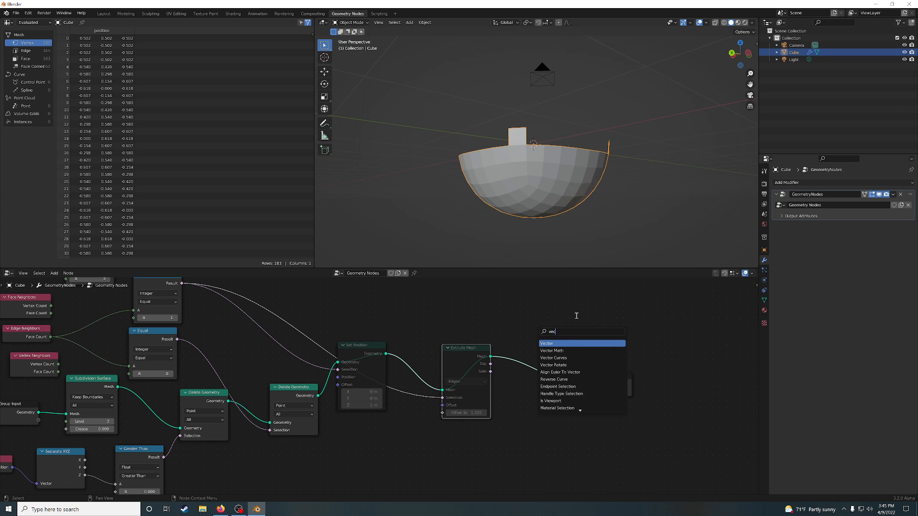
pyautogui.press('Down')
pyautogui.press('Down')
pyautogui.press('Down')
pyautogui.press('Return')
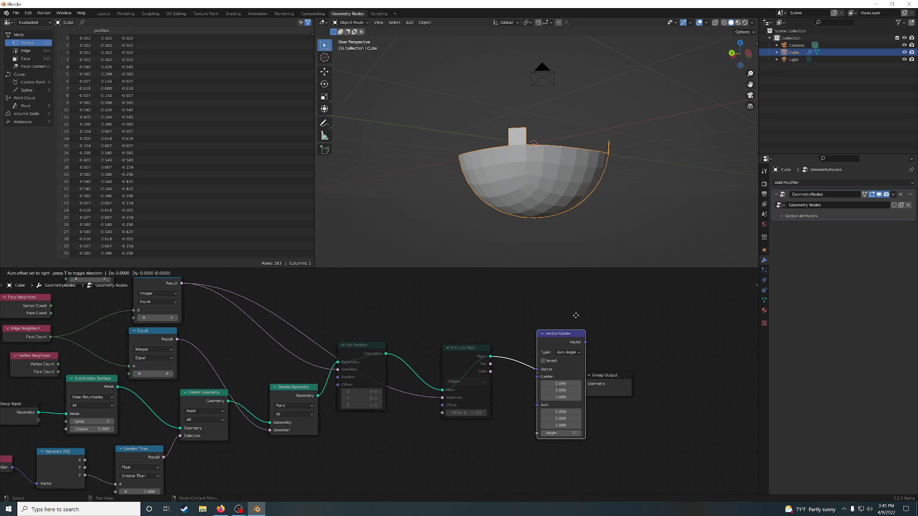
pyautogui.click(454, 299)
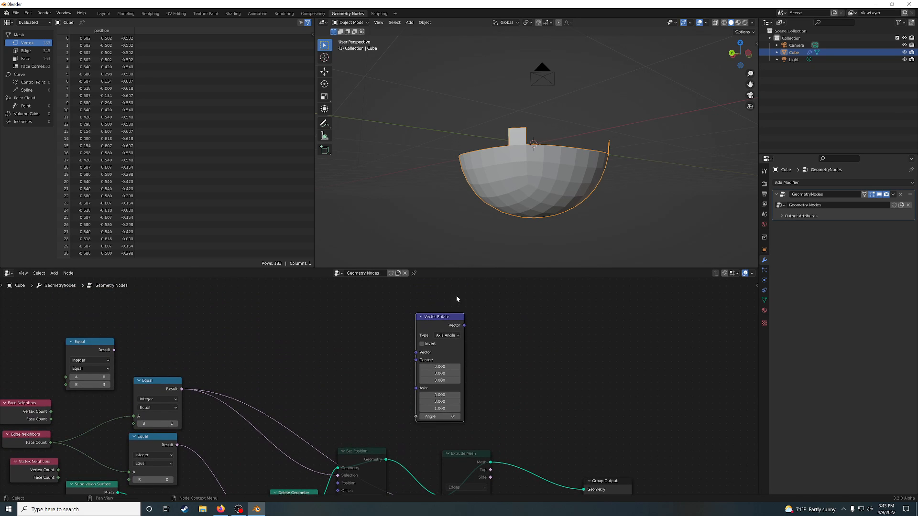
# Add an Attribute Statistic node beside Vector Rotate.
pyautogui.hotkey('shift', 'a')
pyautogui.click(354, 325)
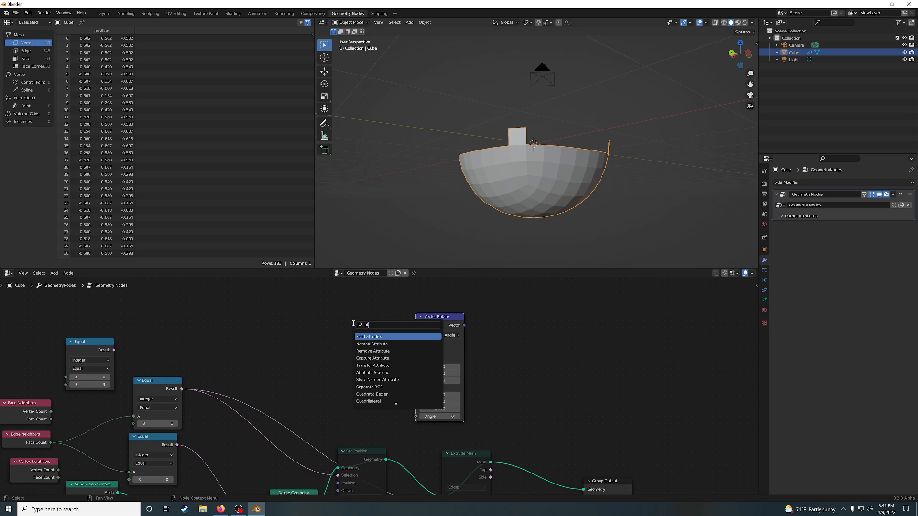
pyautogui.press('Return')
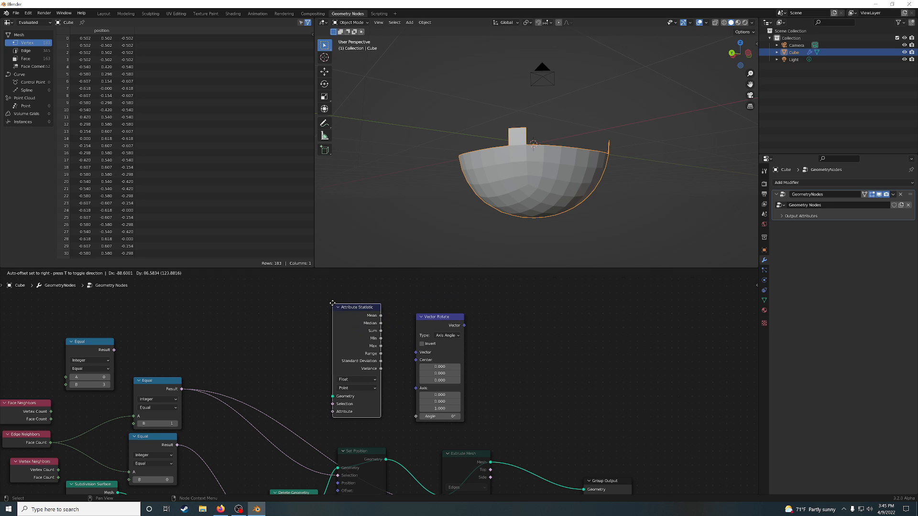
pyautogui.click(334, 304)
# Set B of the Greater Than node to -0.100 and inspect the half-sphere's rim.
pyautogui.scroll(-2, 378, 388)
pyautogui.moveTo(547, 155); pyautogui.dragTo(541, 197, button='middle')
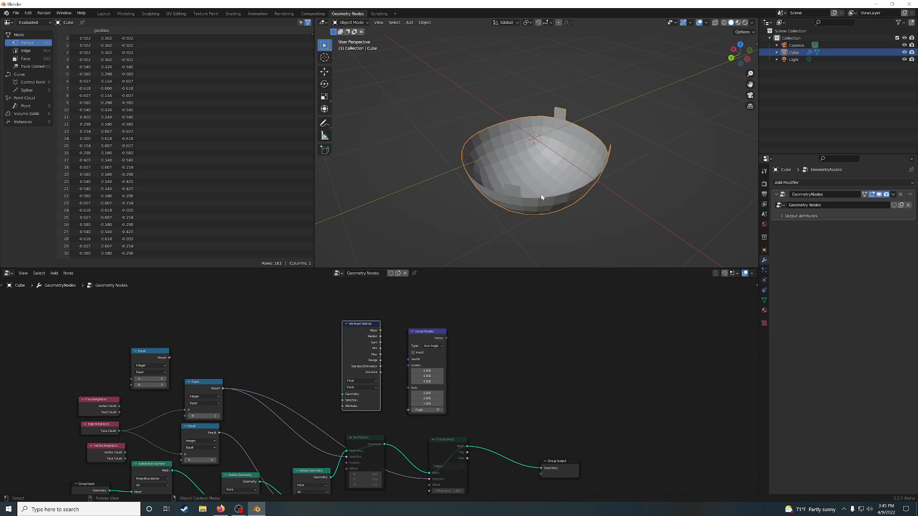
pyautogui.moveTo(506, 421); pyautogui.dragTo(513, 335, button='middle')
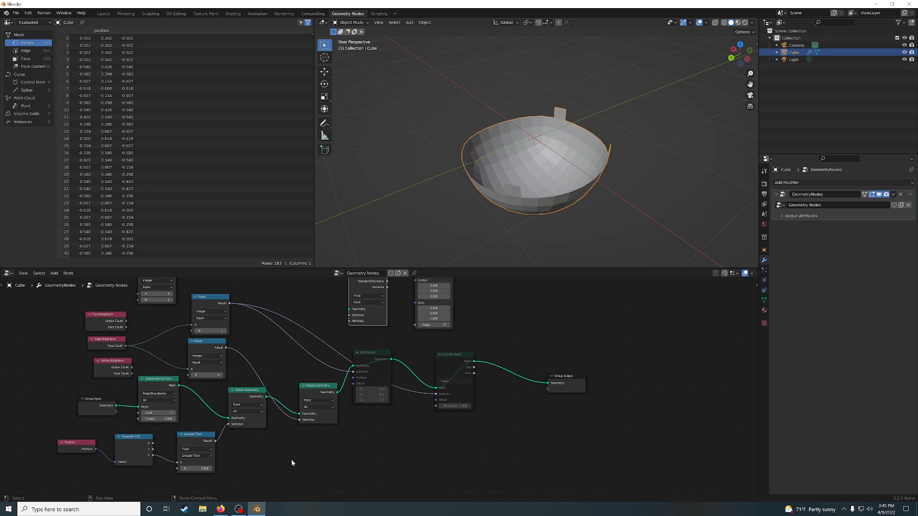
pyautogui.click(182, 468)
pyautogui.moveTo(553, 188)
pyautogui.mouseDown(button='middle')
pyautogui.moveTo(497, 107)
pyautogui.moveTo(478, 155)
pyautogui.moveTo(566, 197)
pyautogui.moveTo(568, 189)
pyautogui.mouseUp(button='middle')
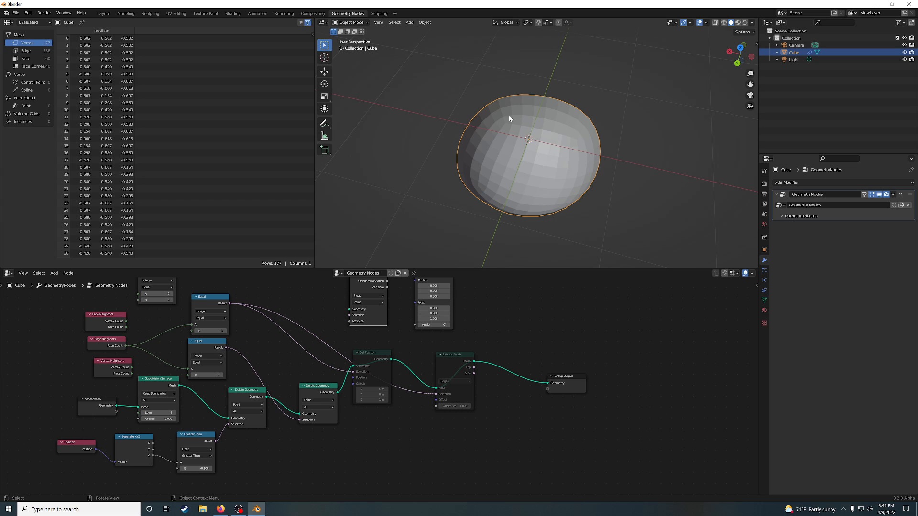
# Move Group Output and Vector Rotate farther along the node tree to free space.
pyautogui.moveTo(526, 313); pyautogui.dragTo(424, 362, button='middle')
pyautogui.moveTo(458, 423); pyautogui.dragTo(571, 415)
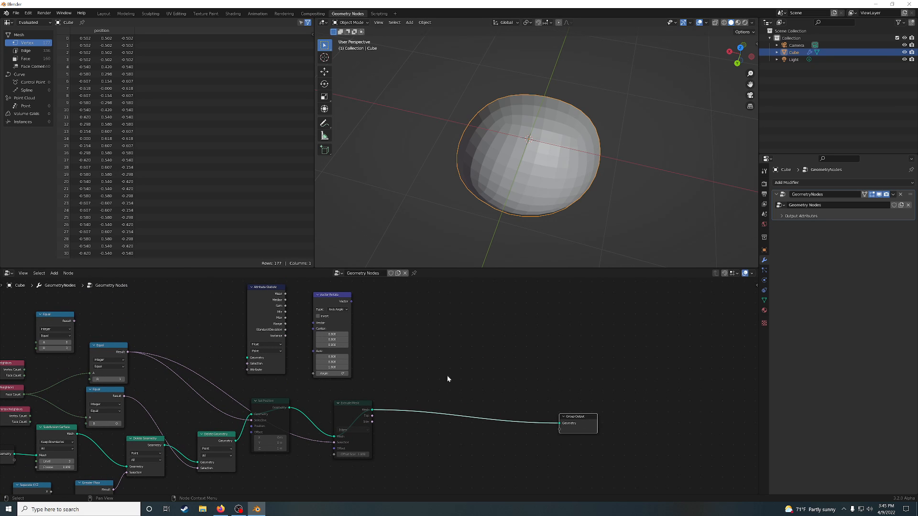
pyautogui.moveTo(330, 296); pyautogui.dragTo(415, 308)
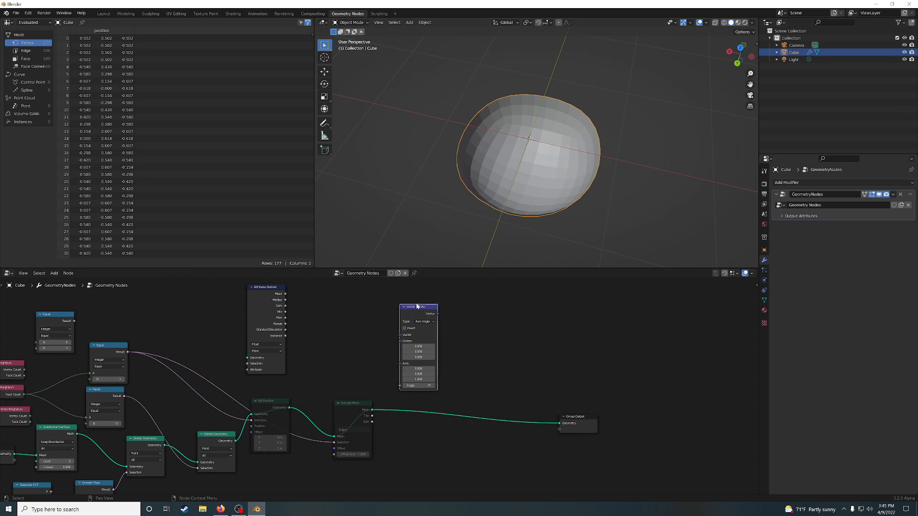
pyautogui.hotkey('shift', 'a')
pyautogui.click(472, 335)
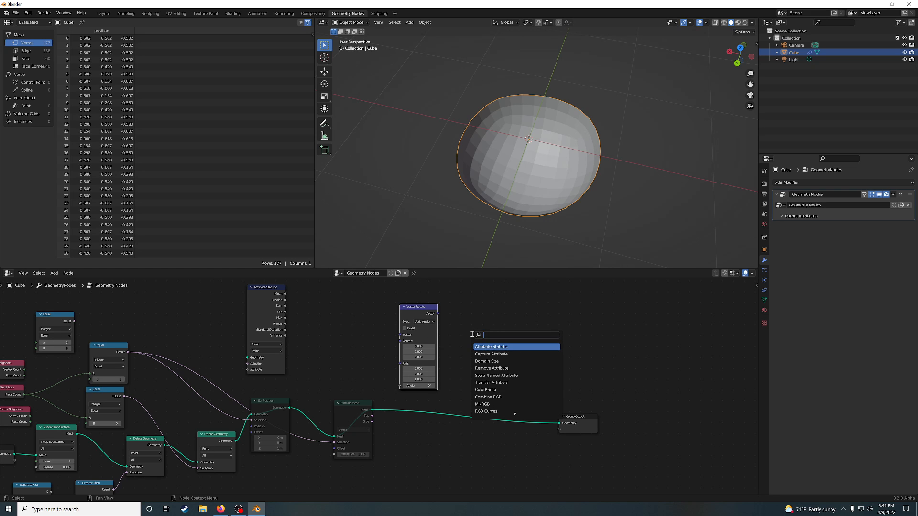
pyautogui.write('po')
pyautogui.press('BackSpace')
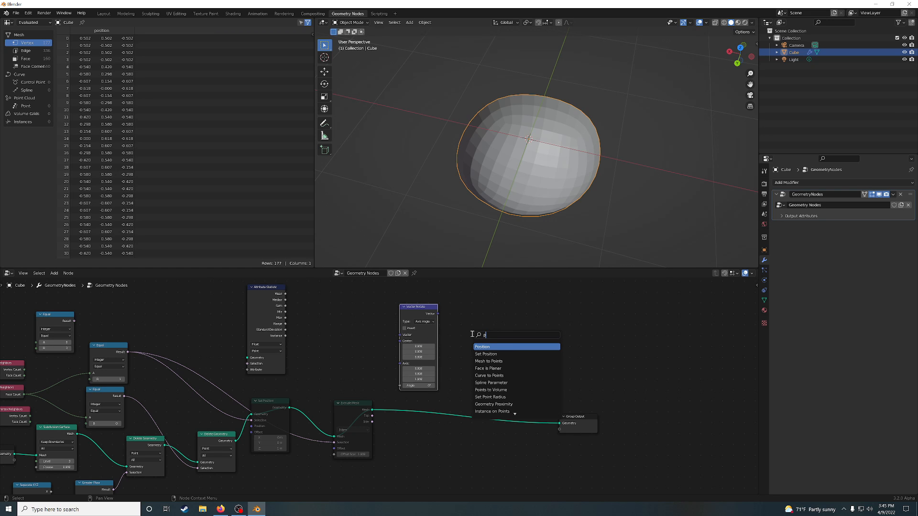
pyautogui.press('Escape')
# Move the muted Set Position and Extrude Mesh nodes together next to Group Output.
pyautogui.click(272, 409)
pyautogui.moveTo(372, 378); pyautogui.dragTo(498, 337, button='middle')
pyautogui.moveTo(395, 353); pyautogui.dragTo(509, 427)
pyautogui.moveTo(482, 367); pyautogui.dragTo(652, 372)
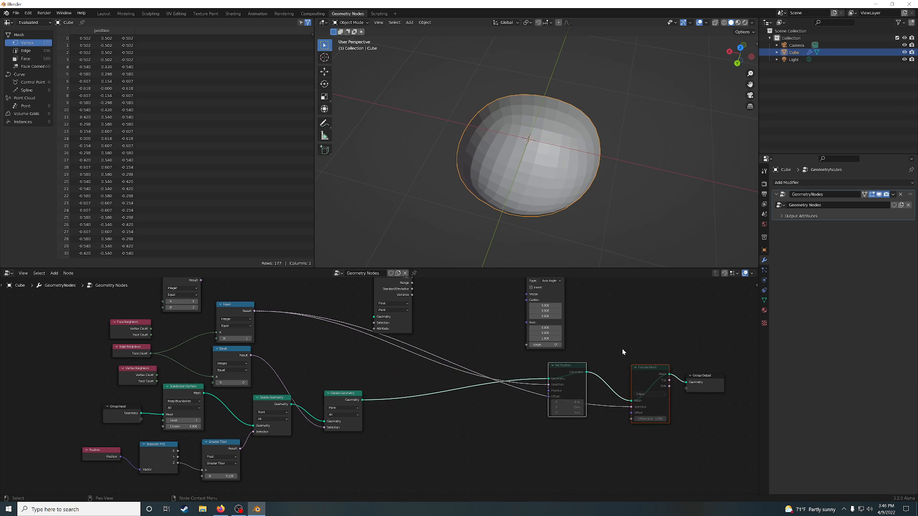
pyautogui.click(614, 332)
# Rearrange Attribute Statistic and the second Delete Geometry node, and connect the latter's Geometry output to Attribute Statistic's Geometry.
pyautogui.moveTo(445, 289); pyautogui.dragTo(470, 383, button='middle')
pyautogui.moveTo(417, 343); pyautogui.dragTo(412, 326)
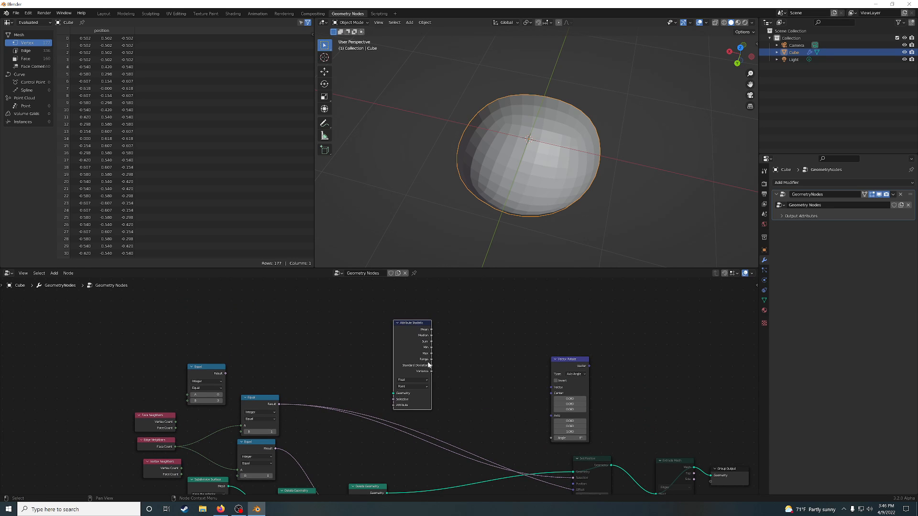
pyautogui.moveTo(484, 401); pyautogui.dragTo(499, 319, button='middle')
pyautogui.moveTo(401, 412); pyautogui.dragTo(409, 315)
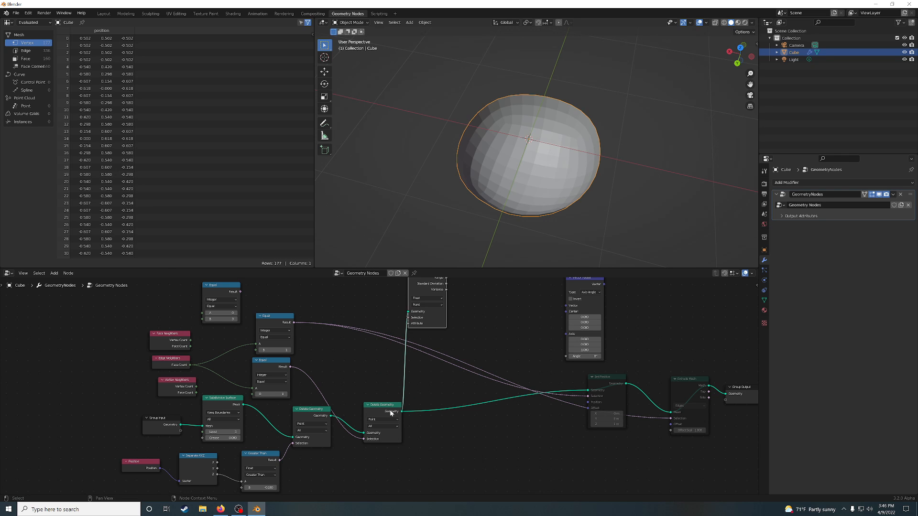
pyautogui.moveTo(376, 405); pyautogui.dragTo(366, 379)
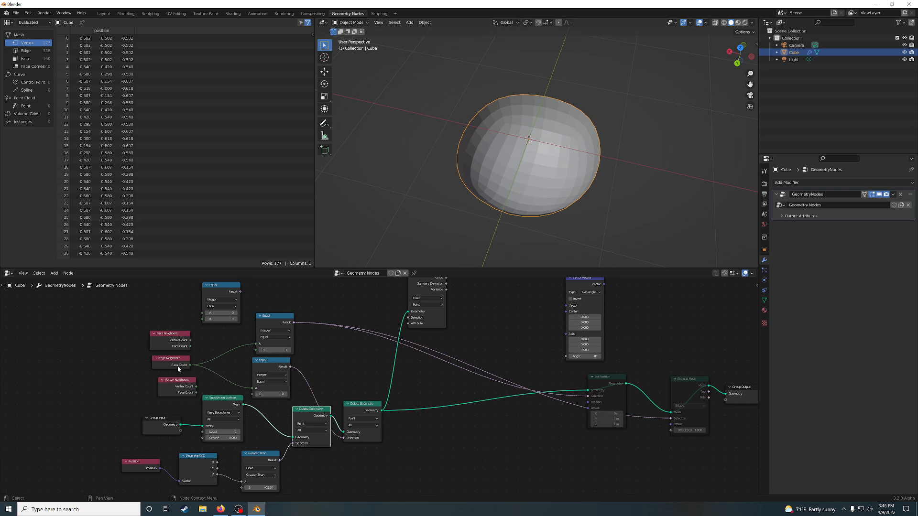
# Attach a Viewer node to the first Delete Geometry node's Geometry output, undoing the first attempt and repeating it.
pyautogui.keyDown('ctrl'); pyautogui.keyDown('shift'); pyautogui.click(308, 416); pyautogui.keyUp('shift'); pyautogui.keyUp('ctrl')
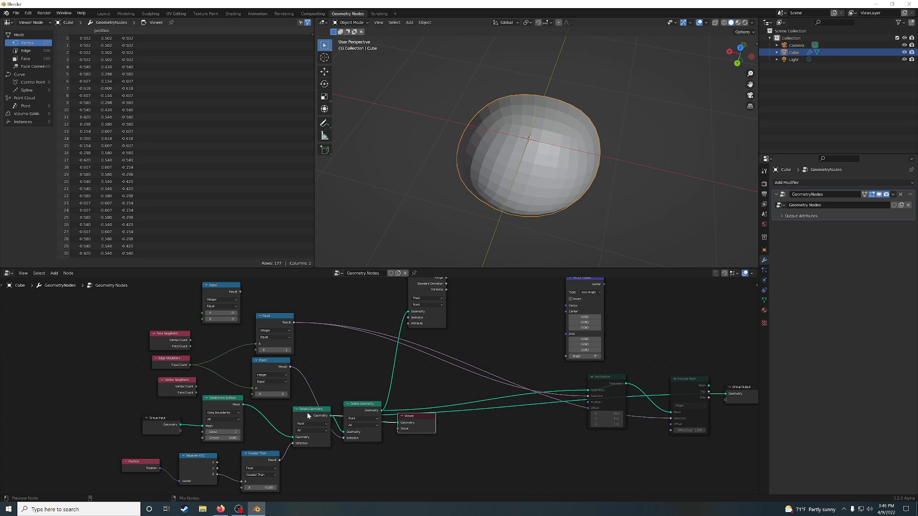
pyautogui.hotkey('ctrl', 'z')
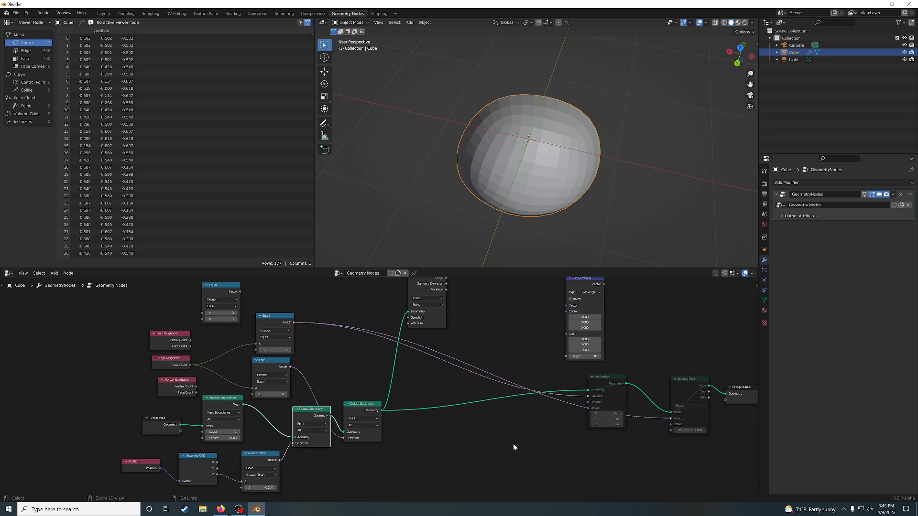
pyautogui.keyDown('ctrl'); pyautogui.keyDown('shift'); pyautogui.click(319, 420); pyautogui.keyUp('shift'); pyautogui.keyUp('ctrl')
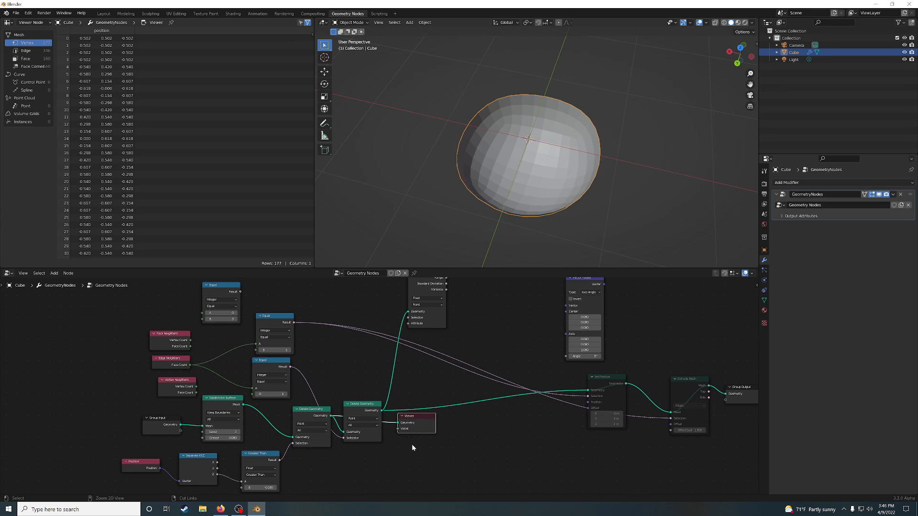
# Undo the Viewer on the first Delete Geometry node, and try and undo one on Subdivision Surface.
pyautogui.hotkey('ctrl', 'z')
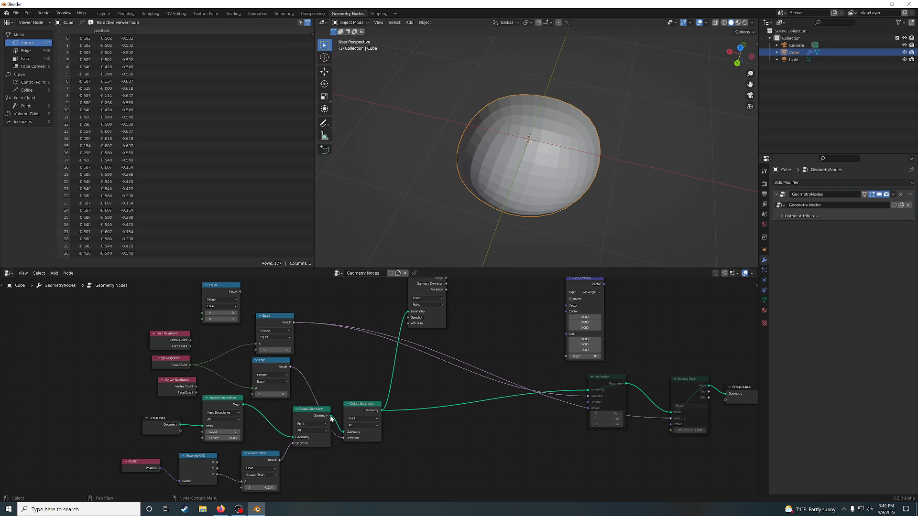
pyautogui.keyDown('ctrl'); pyautogui.keyDown('shift'); pyautogui.click(216, 405); pyautogui.keyUp('shift'); pyautogui.keyUp('ctrl')
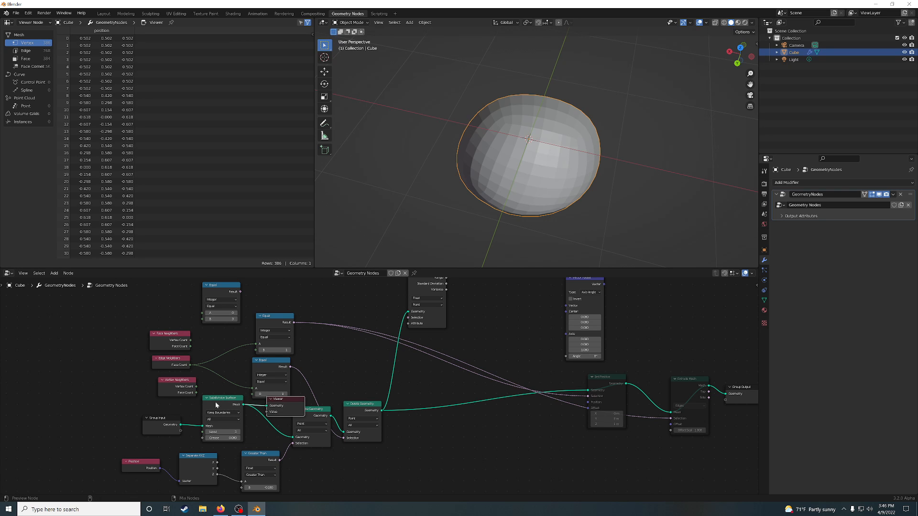
pyautogui.hotkey('ctrl', 'z')
# Preview Subdivision Surface and both Delete Geometry nodes through Group Output, and reconnect Extrude Mesh to it.
pyautogui.keyDown('alt'); pyautogui.keyDown('shift'); pyautogui.click(216, 406); pyautogui.keyUp('shift'); pyautogui.keyUp('alt')
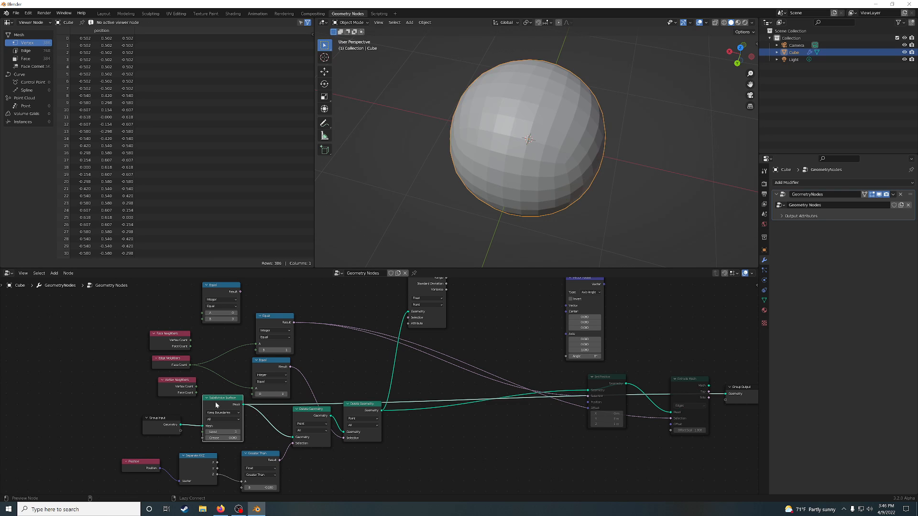
pyautogui.moveTo(443, 242); pyautogui.dragTo(483, 180, button='middle')
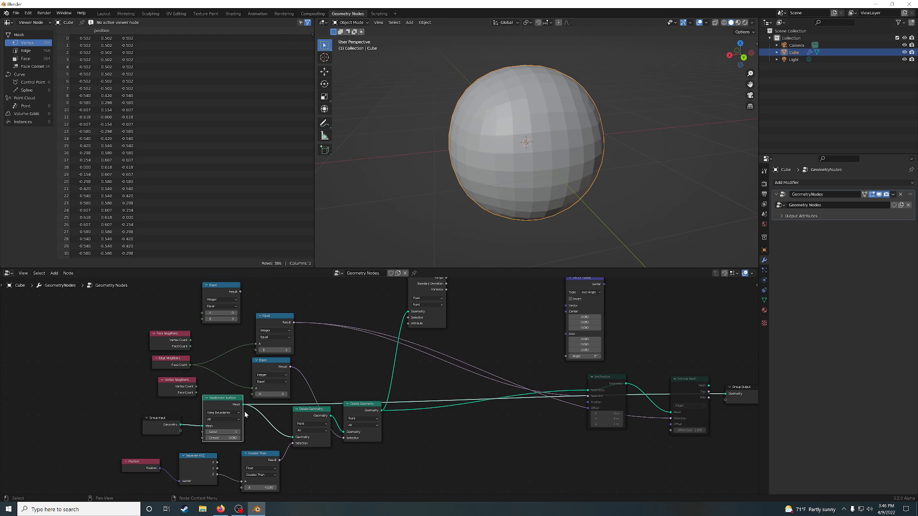
pyautogui.keyDown('alt'); pyautogui.keyDown('shift'); pyautogui.click(308, 414); pyautogui.keyUp('shift'); pyautogui.keyUp('alt')
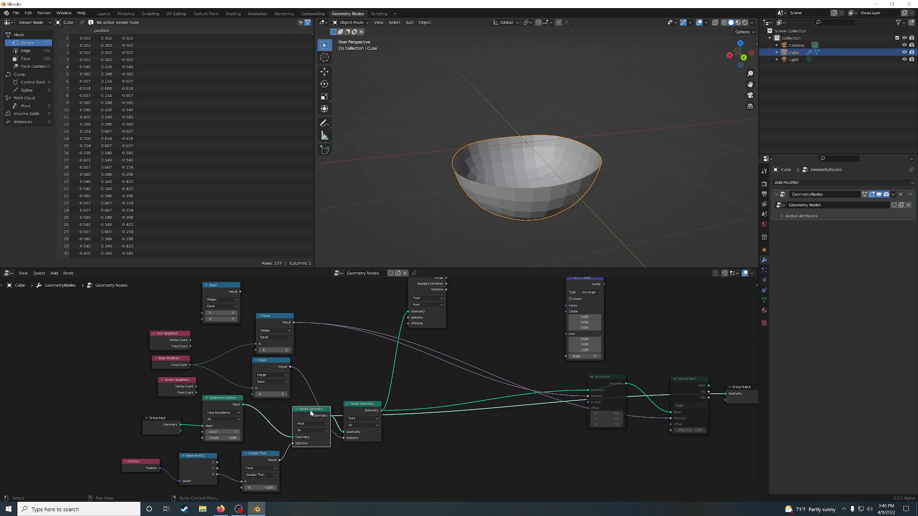
pyautogui.keyDown('ctrl'); pyautogui.keyDown('shift'); pyautogui.click(361, 409); pyautogui.keyUp('shift'); pyautogui.keyUp('ctrl')
pyautogui.moveTo(437, 386); pyautogui.dragTo(408, 420, button='middle')
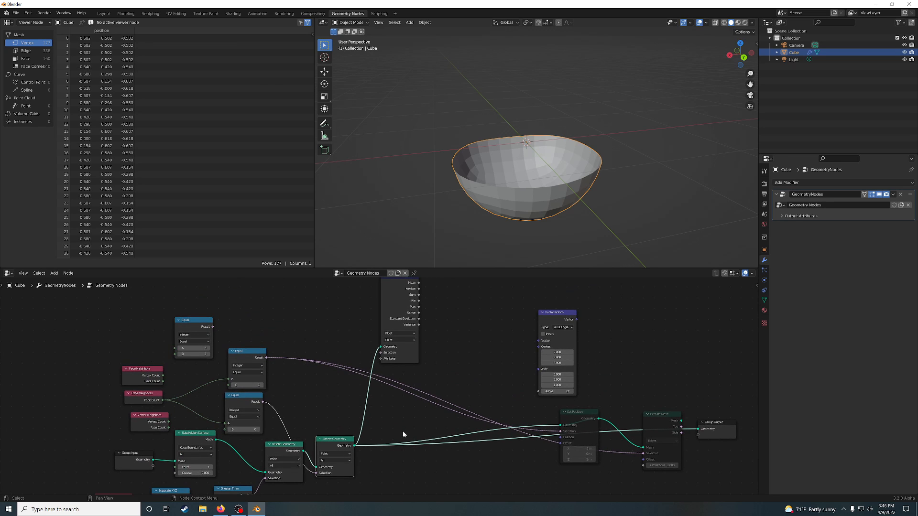
pyautogui.keyDown('ctrl'); pyautogui.keyDown('shift'); pyautogui.click(660, 418); pyautogui.keyUp('shift'); pyautogui.keyUp('ctrl')
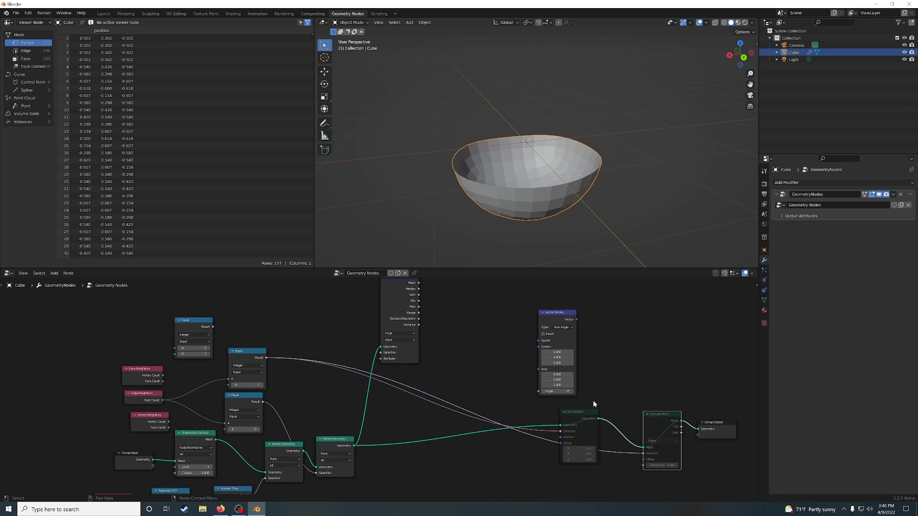
# Move Attribute Statistic closer to Vector Rotate and connect the middle Equal node's Result to its Selection.
pyautogui.moveTo(411, 301); pyautogui.dragTo(437, 295, button='middle')
pyautogui.moveTo(484, 335); pyautogui.dragTo(501, 364, button='middle')
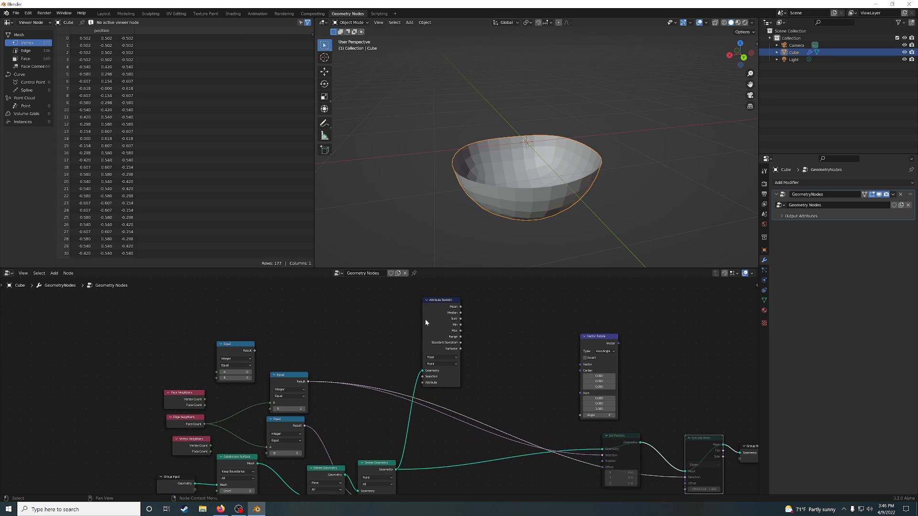
pyautogui.moveTo(428, 324); pyautogui.dragTo(485, 328)
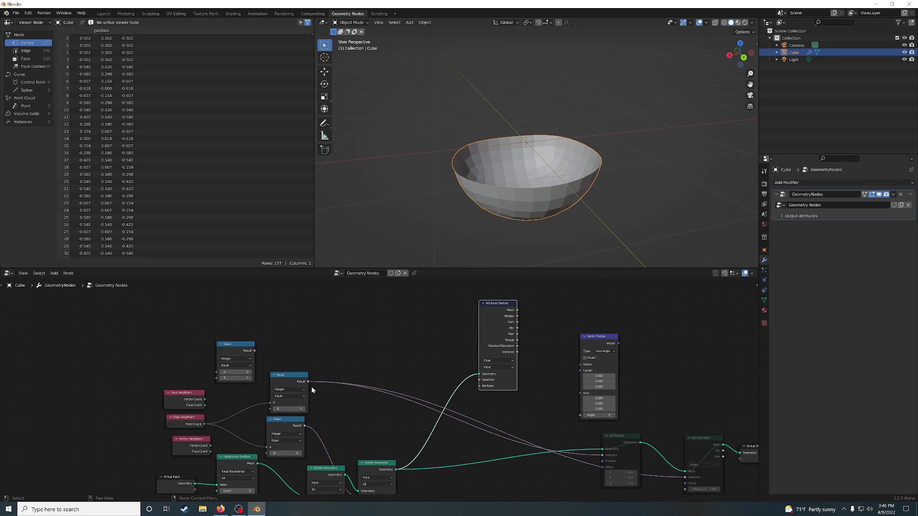
pyautogui.moveTo(308, 382); pyautogui.dragTo(485, 383)
pyautogui.moveTo(541, 389); pyautogui.dragTo(470, 393, button='middle')
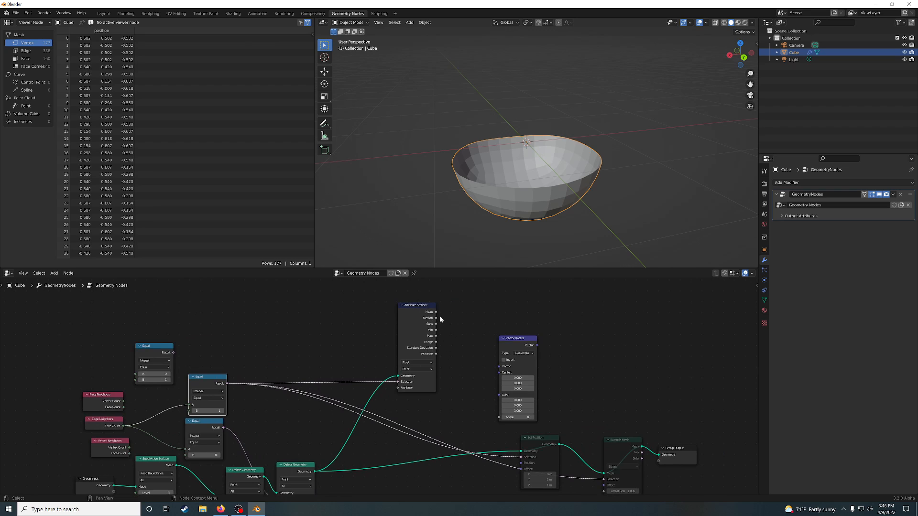
# Move Vector Rotate farther from Attribute Statistic and set Attribute Statistic's data type to Vector.
pyautogui.moveTo(437, 312); pyautogui.dragTo(459, 312)
pyautogui.moveTo(443, 311); pyautogui.dragTo(444, 311)
pyautogui.moveTo(512, 338); pyautogui.dragTo(611, 318)
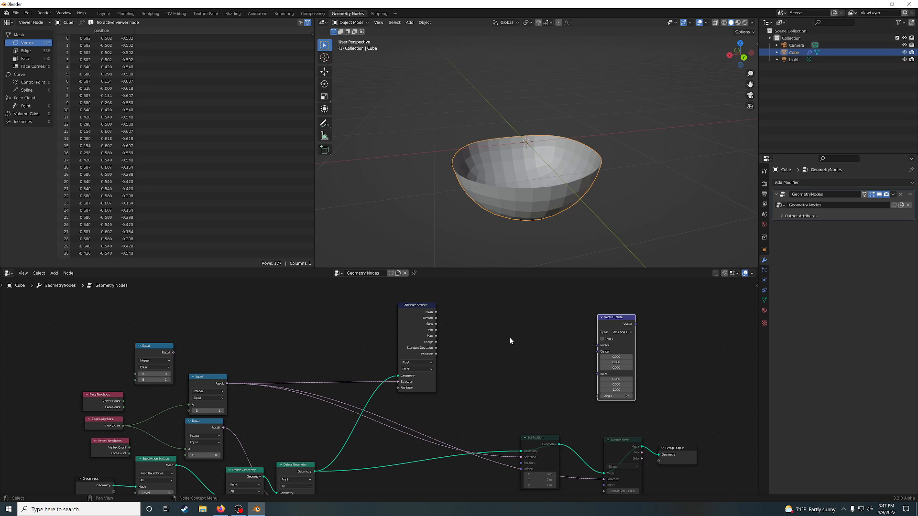
pyautogui.click(418, 364)
pyautogui.click(419, 376)
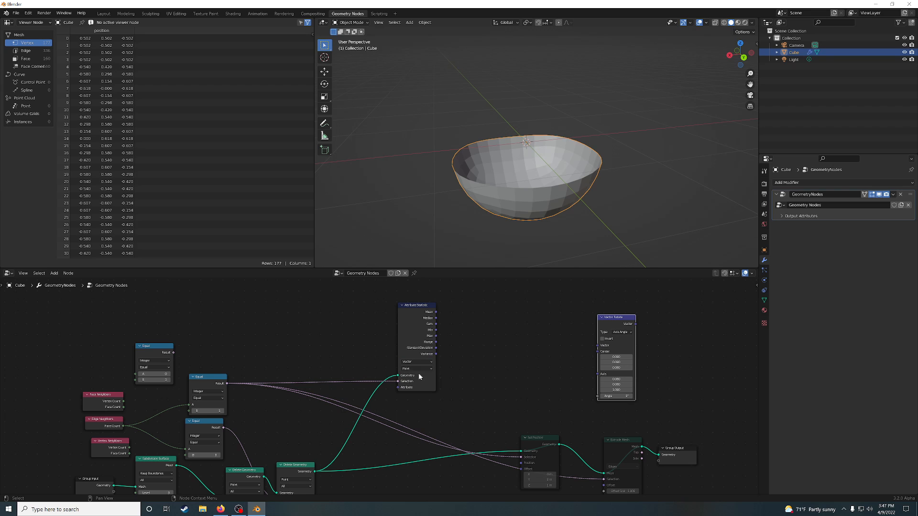
# Add a Position node and connect it to Attribute Statistic's Attribute input.
pyautogui.hotkey('shift', 'a')
pyautogui.click(336, 337)
pyautogui.write('position')
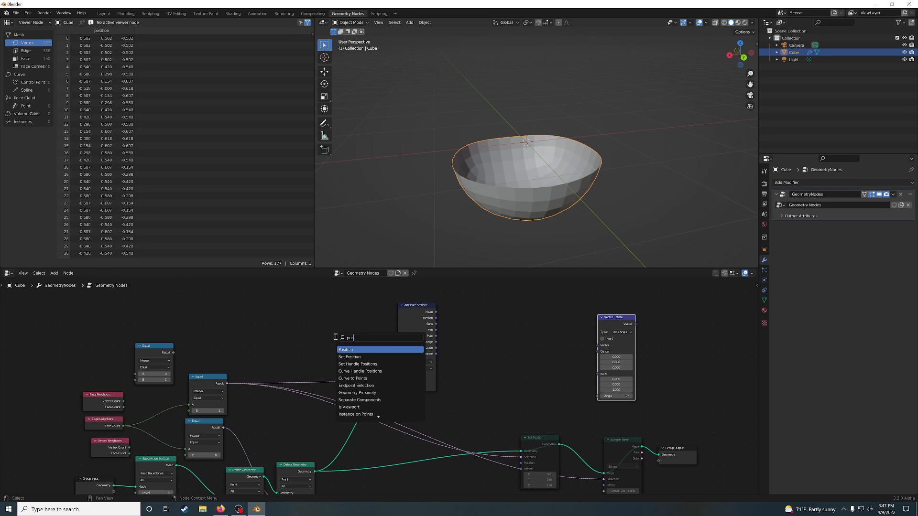
pyautogui.press('Return')
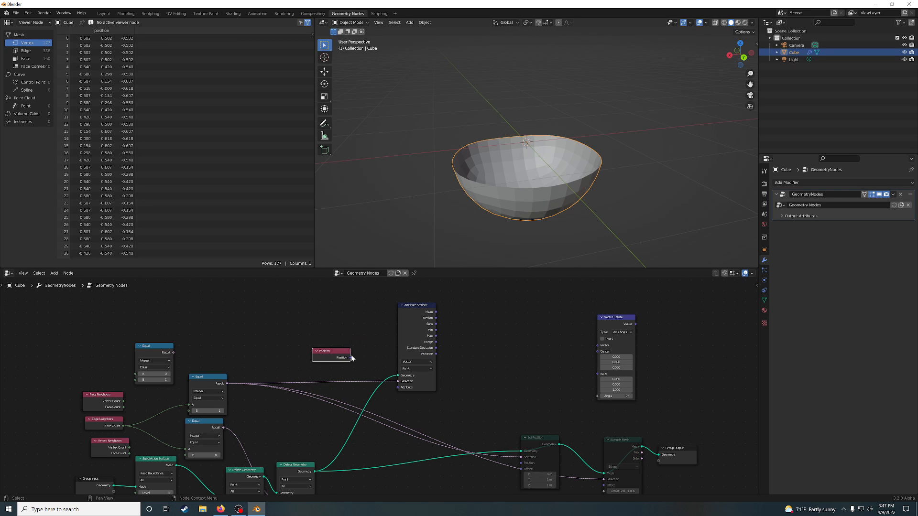
pyautogui.moveTo(352, 357); pyautogui.dragTo(397, 387)
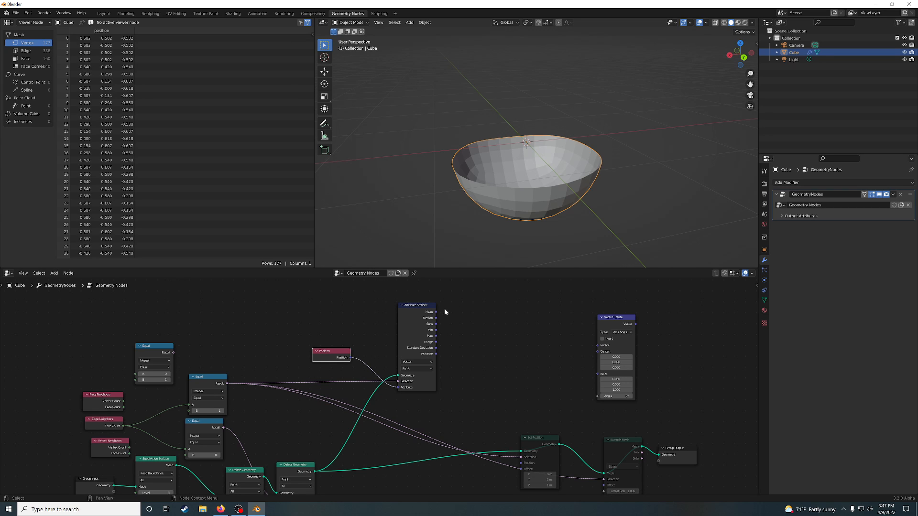
# Connect Attribute Statistic's Mean to Vector Rotate's Center and bring Vector Rotate closer to it.
pyautogui.moveTo(436, 312); pyautogui.dragTo(597, 352)
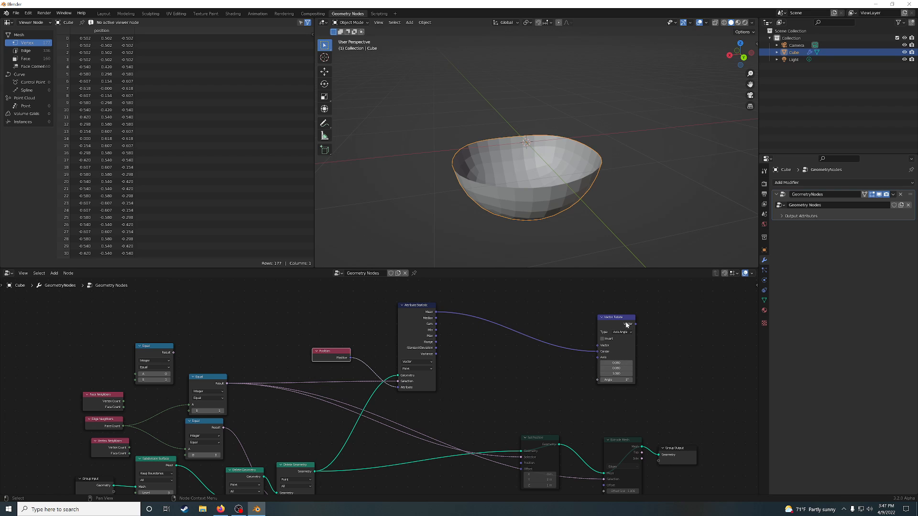
pyautogui.moveTo(615, 321); pyautogui.dragTo(519, 313)
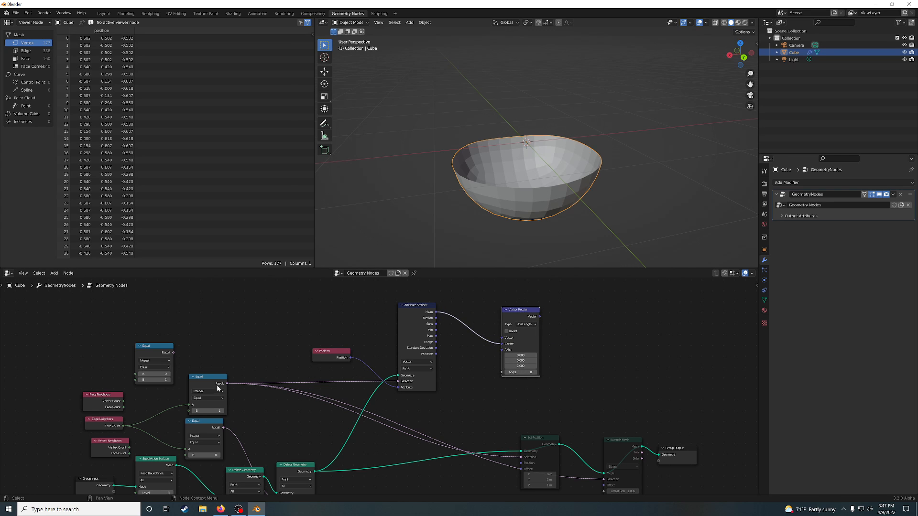
pyautogui.moveTo(227, 383); pyautogui.dragTo(246, 384)
pyautogui.click(406, 404)
# Cut the Equal node's link to the Selection input of Extrude Mesh.
pyautogui.moveTo(515, 419); pyautogui.dragTo(427, 359, button='middle')
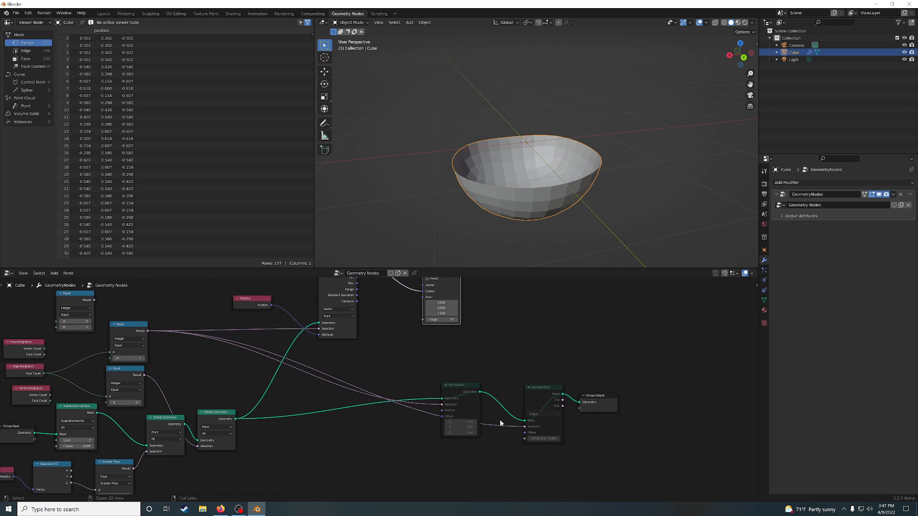
pyautogui.keyDown('ctrl'); pyautogui.moveTo(500, 420); pyautogui.dragTo(497, 434, button='right'); pyautogui.keyUp('ctrl')
pyautogui.moveTo(465, 389); pyautogui.dragTo(465, 391)
pyautogui.moveTo(460, 347); pyautogui.dragTo(473, 410, button='middle')
# Regroup the Position, Attribute Statistic and Vector Rotate nodes, and connect Vector Rotate's output to the unmuted Set Position's Position input.
pyautogui.moveTo(451, 323); pyautogui.dragTo(434, 322)
pyautogui.moveTo(350, 328)
pyautogui.mouseDown()
pyautogui.moveTo(345, 338)
pyautogui.moveTo(340, 327)
pyautogui.mouseUp()
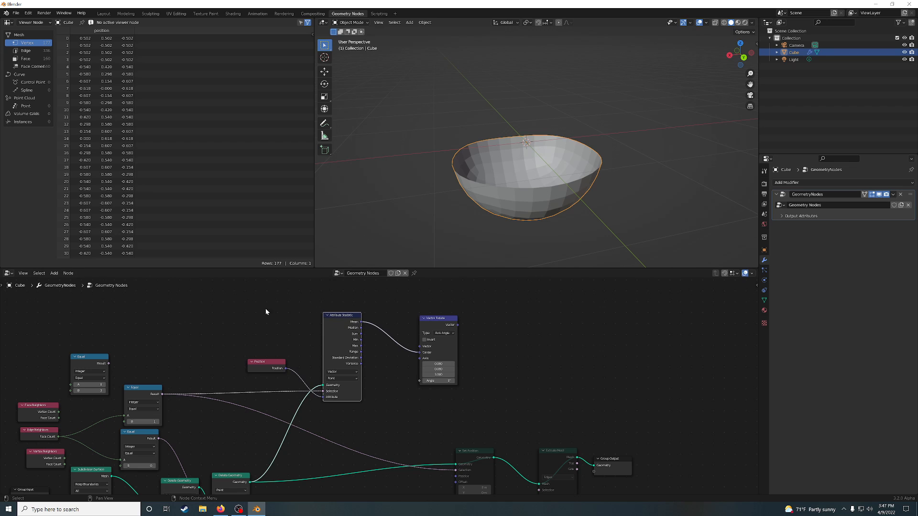
pyautogui.moveTo(265, 309); pyautogui.dragTo(457, 426)
pyautogui.moveTo(448, 343); pyautogui.dragTo(479, 458)
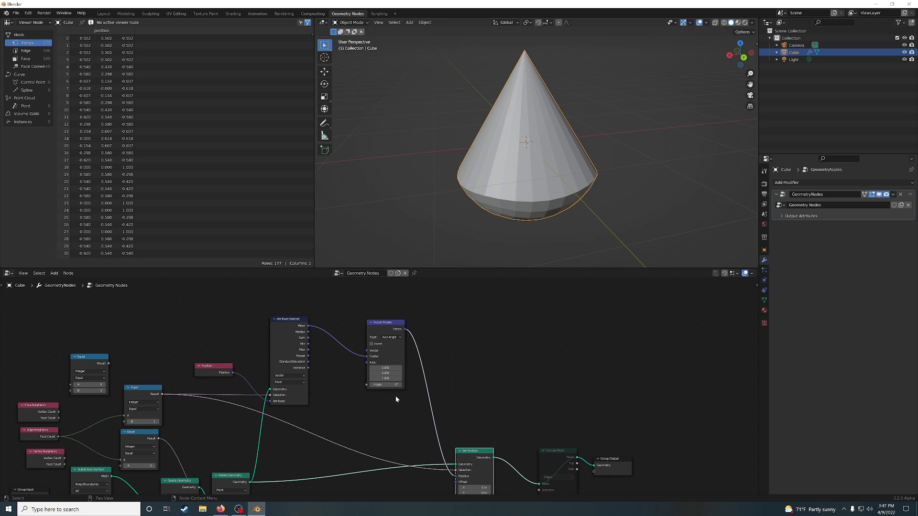
pyautogui.moveTo(400, 416); pyautogui.dragTo(455, 407, button='middle')
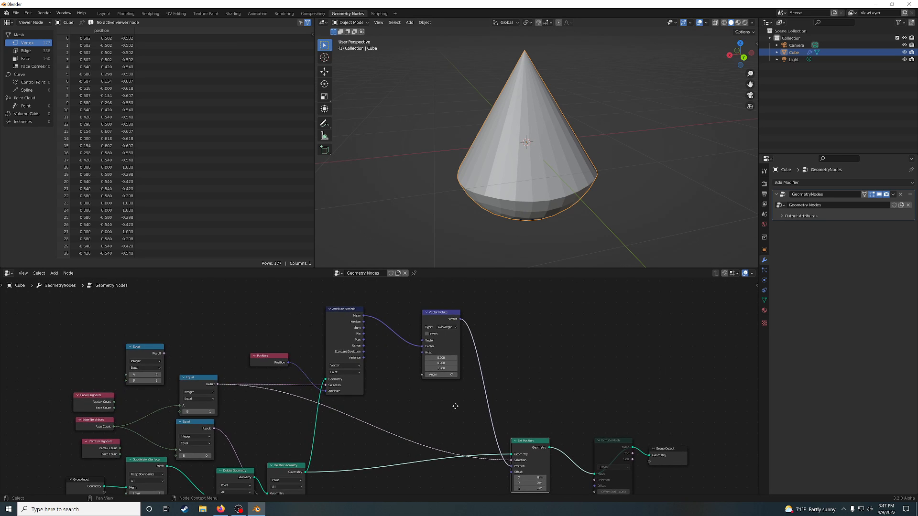
# Duplicate the Position node above Attribute Statistic and connect the copy to Vector Rotate's Vector input.
pyautogui.click(280, 357)
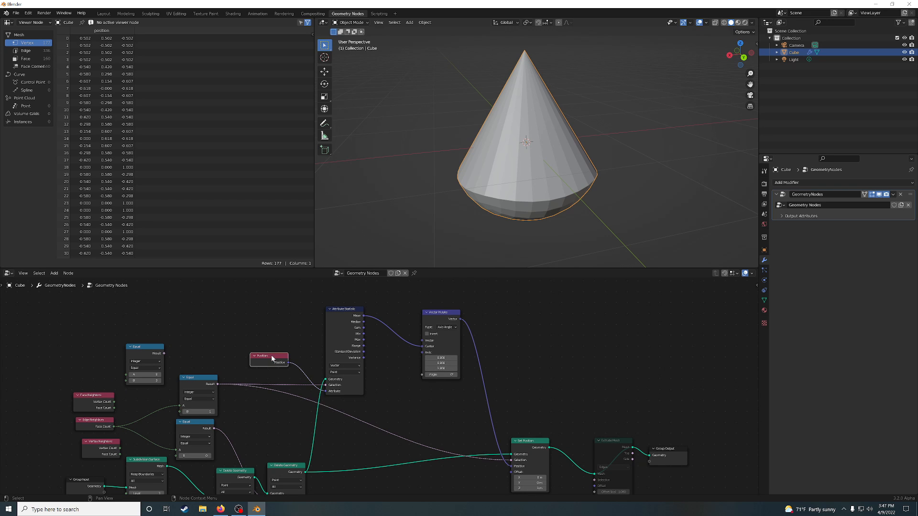
pyautogui.hotkey('shift', 'd')
pyautogui.click(351, 289)
pyautogui.moveTo(358, 295); pyautogui.dragTo(422, 341)
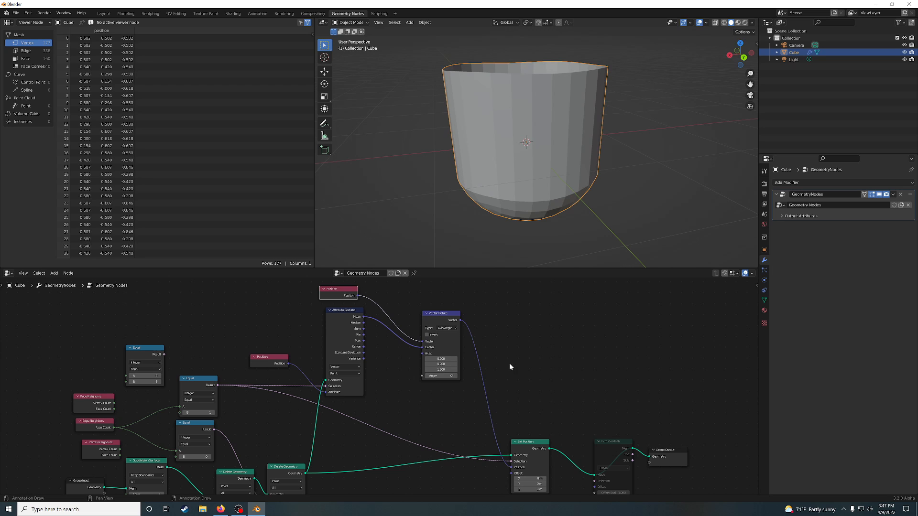
# Set the Z offset of Set Position to 0 m.
pyautogui.moveTo(538, 396)
pyautogui.mouseDown(button='middle')
pyautogui.moveTo(522, 368)
pyautogui.moveTo(533, 383)
pyautogui.mouseUp(button='middle')
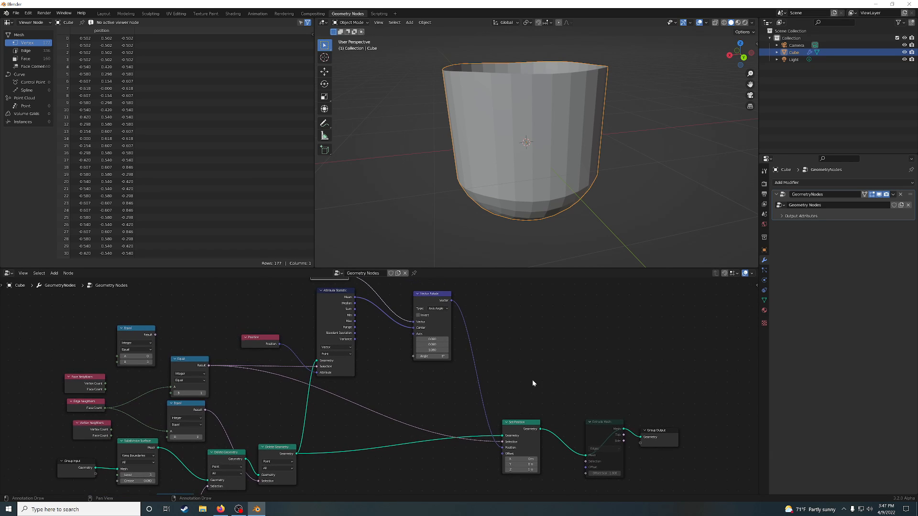
pyautogui.click(523, 470)
pyautogui.write('0')
pyautogui.press('Return')
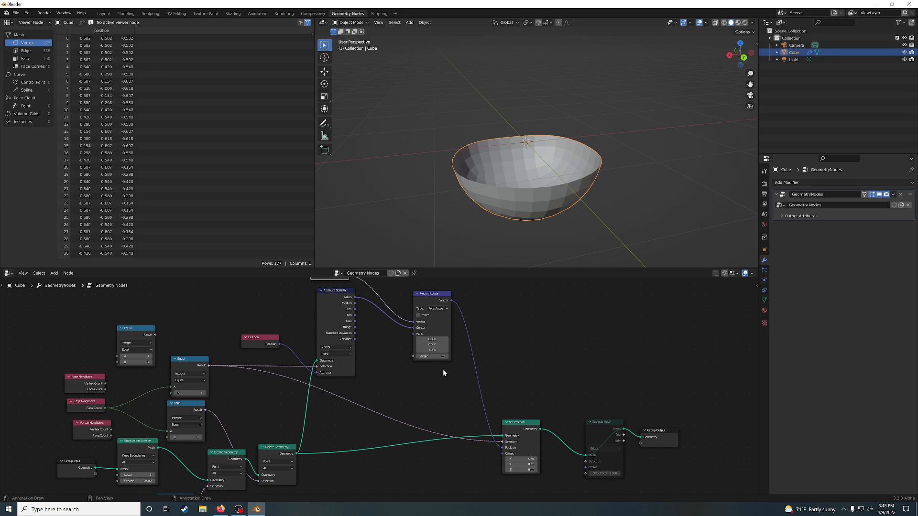
# Vary Vector Rotate's Angle to twist the bowl's rim around the Z axis, viewing it from above.
pyautogui.moveTo(435, 357); pyautogui.dragTo(577, 357)
pyautogui.moveTo(517, 131); pyautogui.dragTo(537, 188, button='middle')
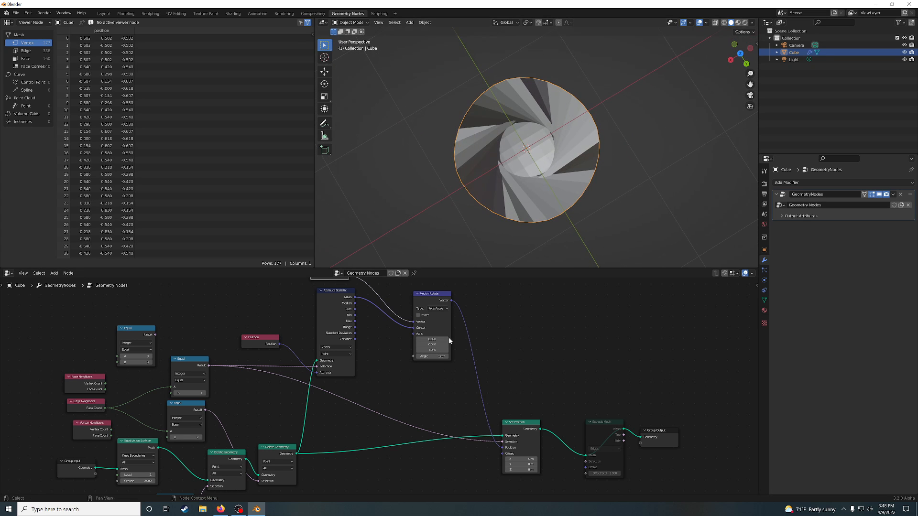
pyautogui.moveTo(430, 356)
pyautogui.mouseDown()
pyautogui.moveTo(478, 356)
pyautogui.moveTo(362, 356)
pyautogui.moveTo(430, 356)
pyautogui.mouseUp()
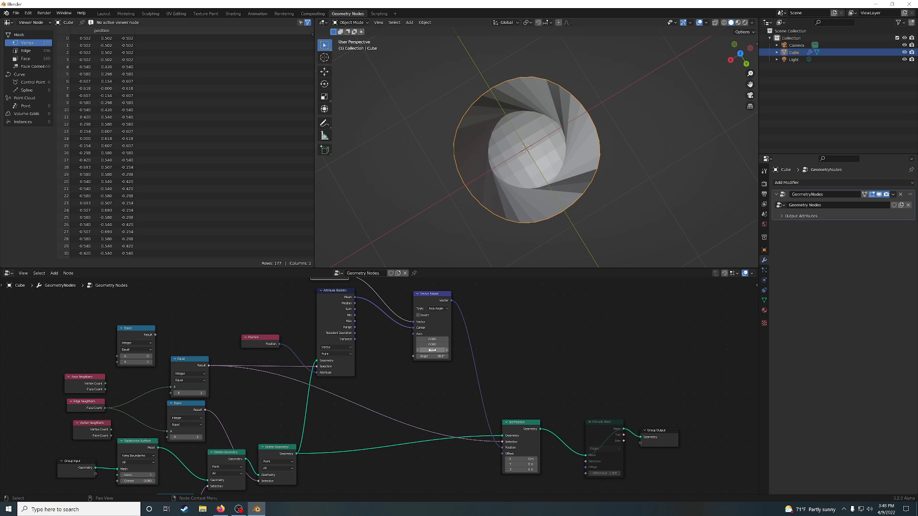
# Set Vector Rotate's Axis to Z 0 and Y 1, and reduce its Angle to tilt the rim.
pyautogui.click(431, 350)
pyautogui.write('0')
pyautogui.press('Return')
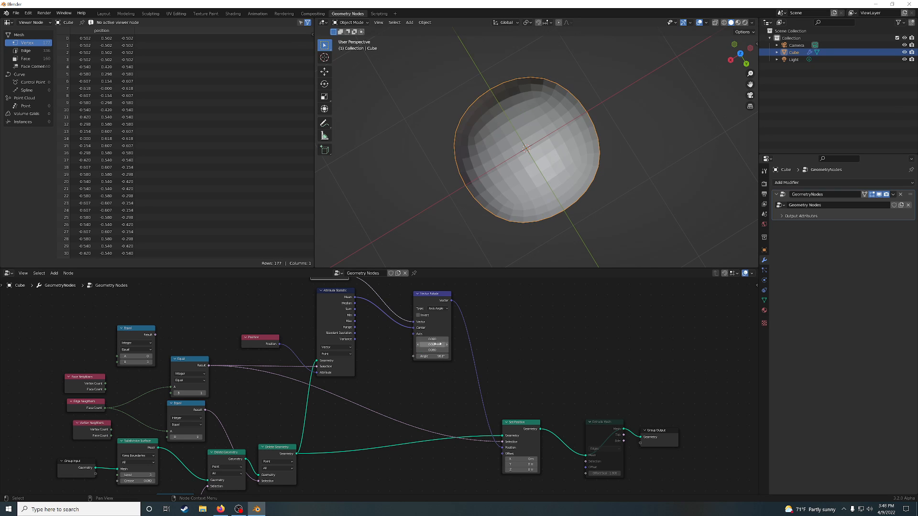
pyautogui.click(435, 344)
pyautogui.write('1')
pyautogui.press('Return')
pyautogui.moveTo(535, 200); pyautogui.dragTo(533, 112, button='middle')
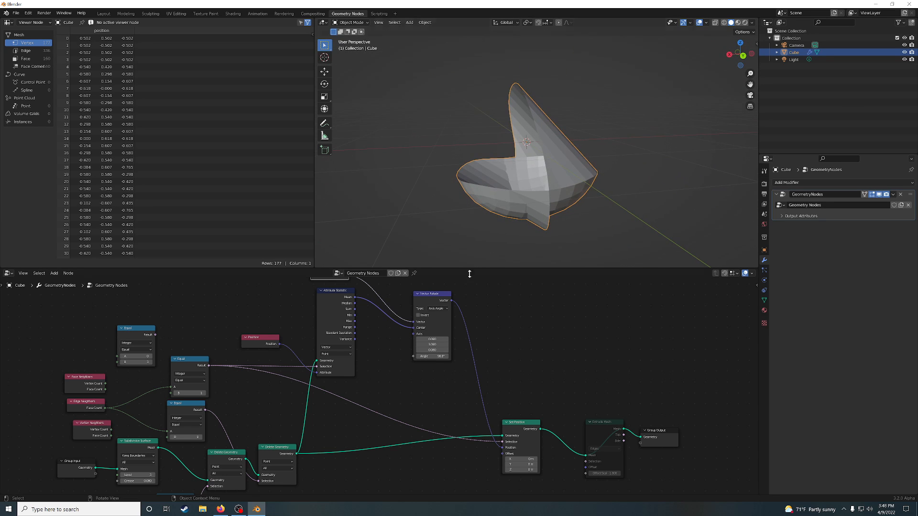
pyautogui.moveTo(431, 357)
pyautogui.mouseDown()
pyautogui.moveTo(387, 357)
pyautogui.moveTo(419, 358)
pyautogui.mouseUp()
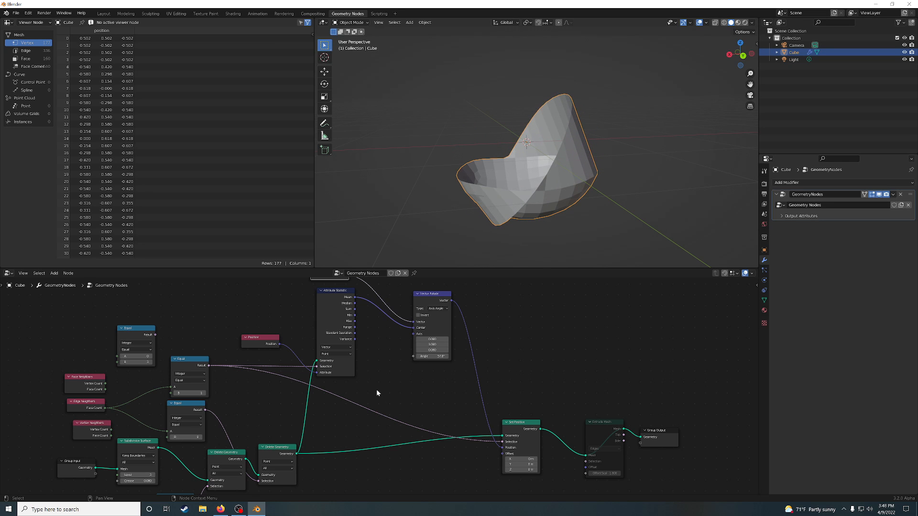
# Move Vector Rotate away from Attribute Statistic, and shift Set Position, Extrude Mesh and Group Output together farther along the tree.
pyautogui.moveTo(377, 389); pyautogui.dragTo(483, 421, button='middle')
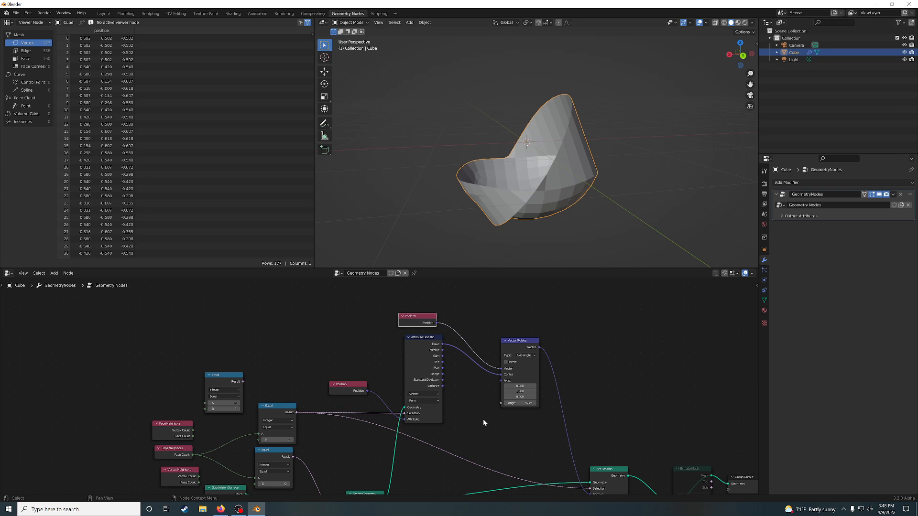
pyautogui.moveTo(518, 340); pyautogui.dragTo(549, 334)
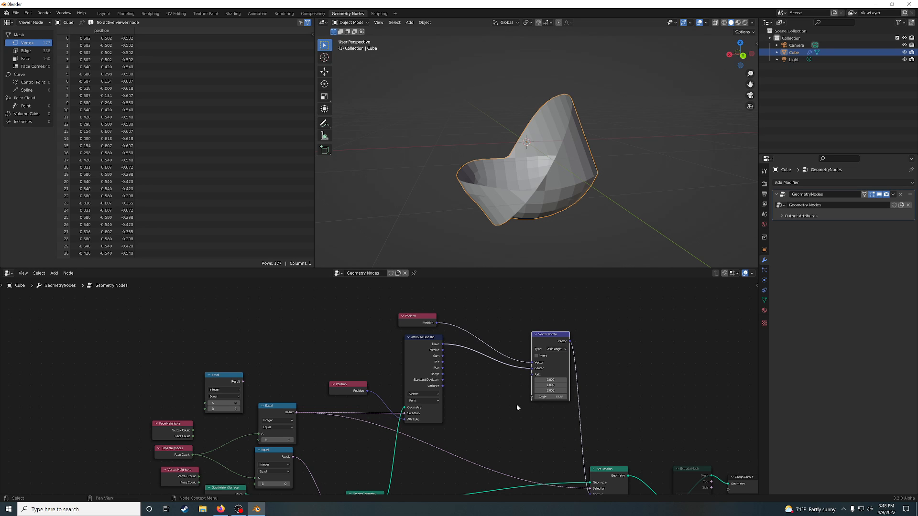
pyautogui.moveTo(557, 434); pyautogui.dragTo(416, 361, button='middle')
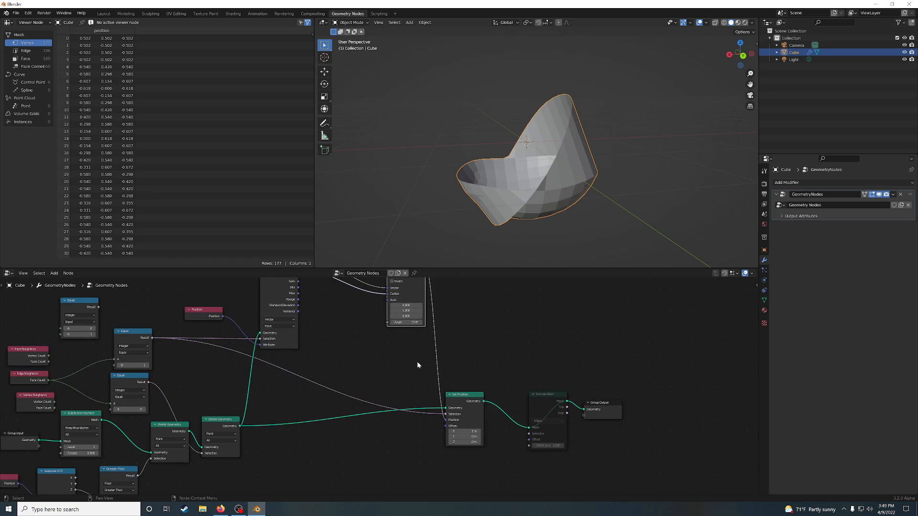
pyautogui.moveTo(472, 366); pyautogui.dragTo(595, 429)
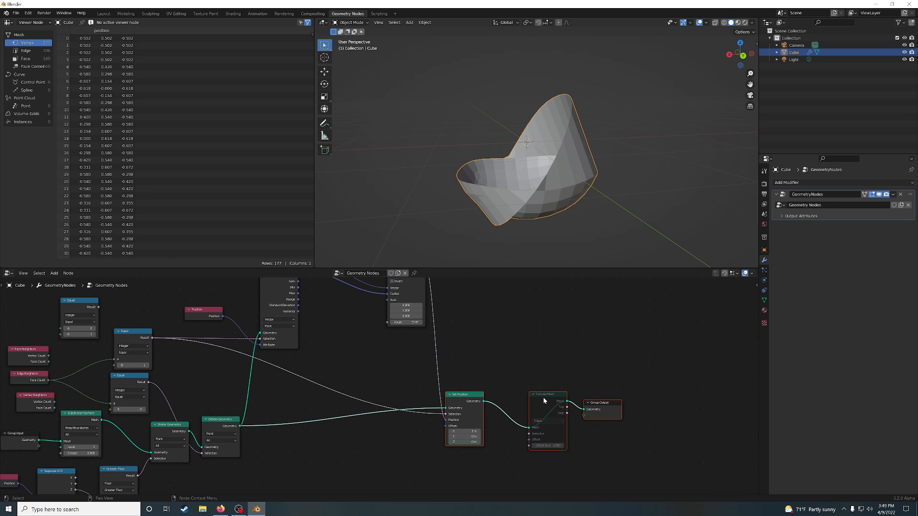
pyautogui.moveTo(543, 397); pyautogui.dragTo(629, 404)
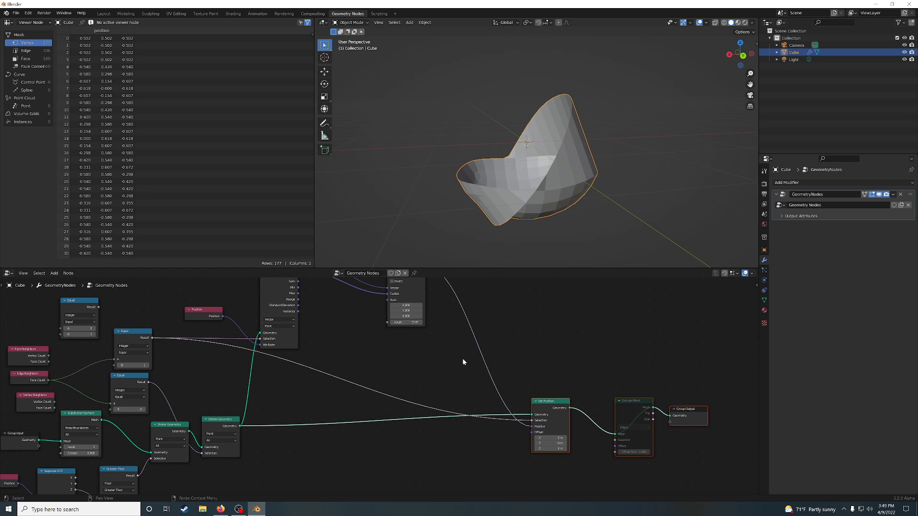
pyautogui.hotkey('shift', 'a')
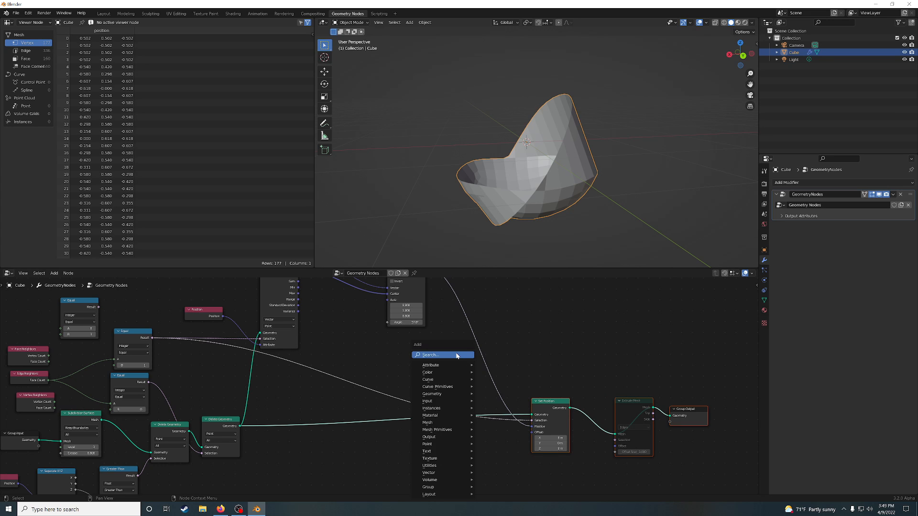
pyautogui.click(459, 355)
pyautogui.write('mu')
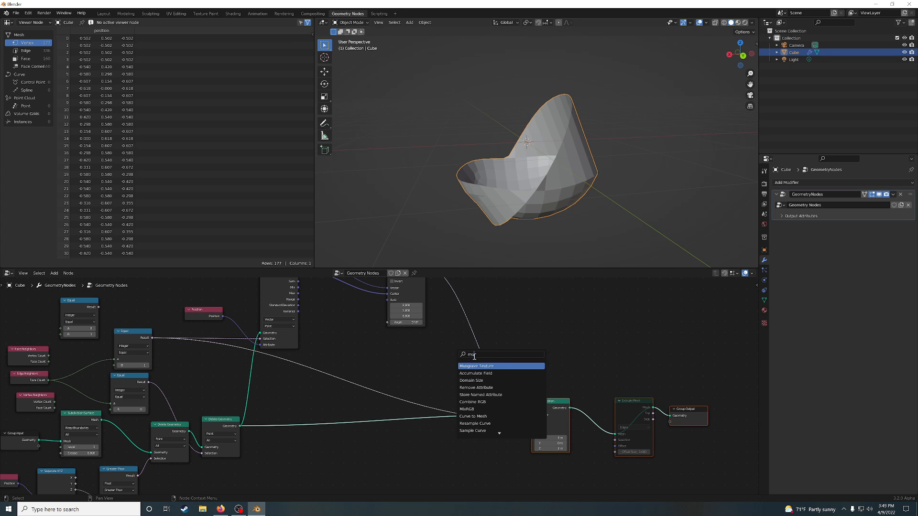
pyautogui.press('Escape')
# Add a Vector-type Switch node with Vector Rotate's output feeding its False input.
pyautogui.keyDown('ctrl'); pyautogui.scroll(5, 435, 363); pyautogui.keyUp('ctrl')
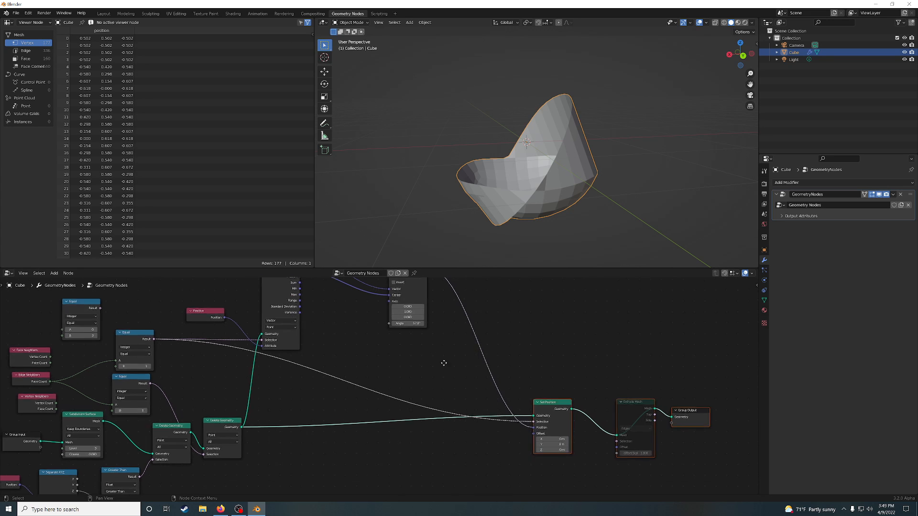
pyautogui.click(419, 342)
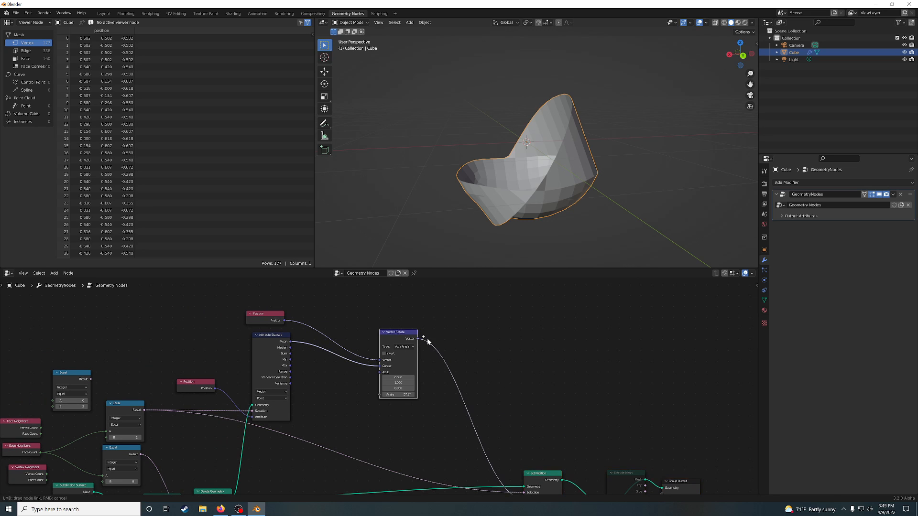
pyautogui.hotkey('shift', 'a')
pyautogui.click(479, 370)
pyautogui.write('sw')
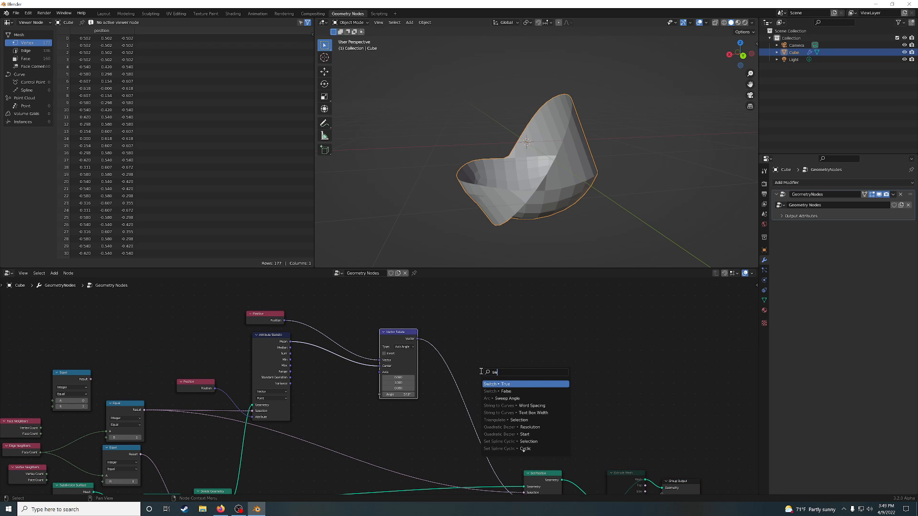
pyautogui.click(505, 385)
# Add a Separate XYZ node fed by the Position node above Attribute Statistic.
pyautogui.moveTo(331, 320); pyautogui.dragTo(374, 360, button='middle')
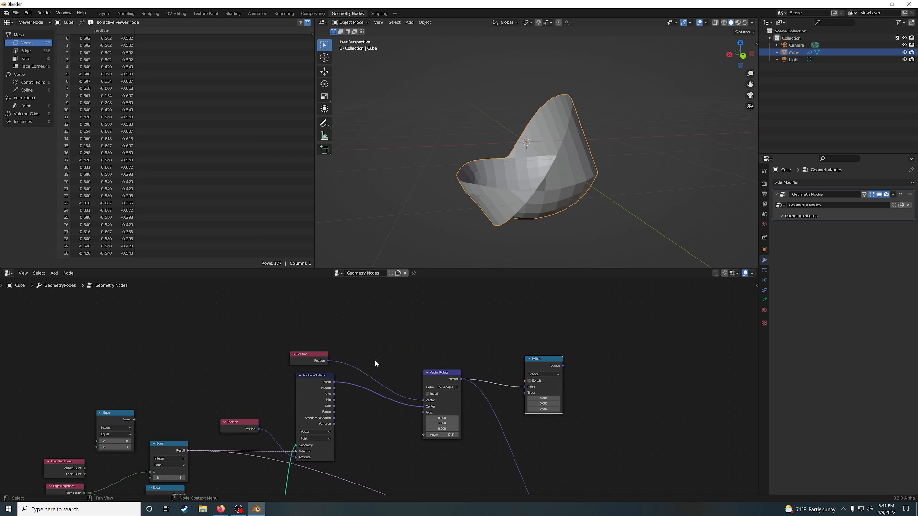
pyautogui.click(322, 362)
pyautogui.hotkey('shift', 'a')
pyautogui.click(383, 325)
pyautogui.write('se')
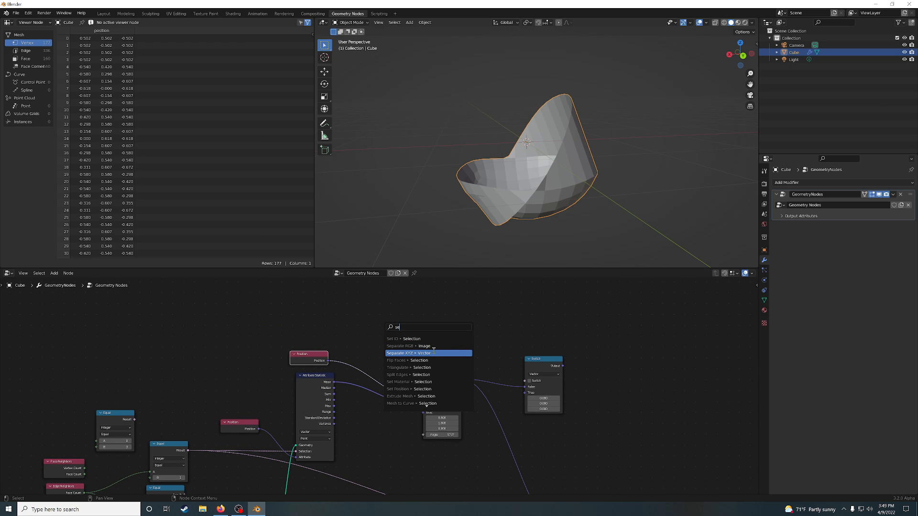
pyautogui.click(430, 353)
# Add a Less Than comparison on Separate XYZ's Y output and connect its Result to the Switch input, moving Switch farther along.
pyautogui.moveTo(419, 309); pyautogui.dragTo(463, 329)
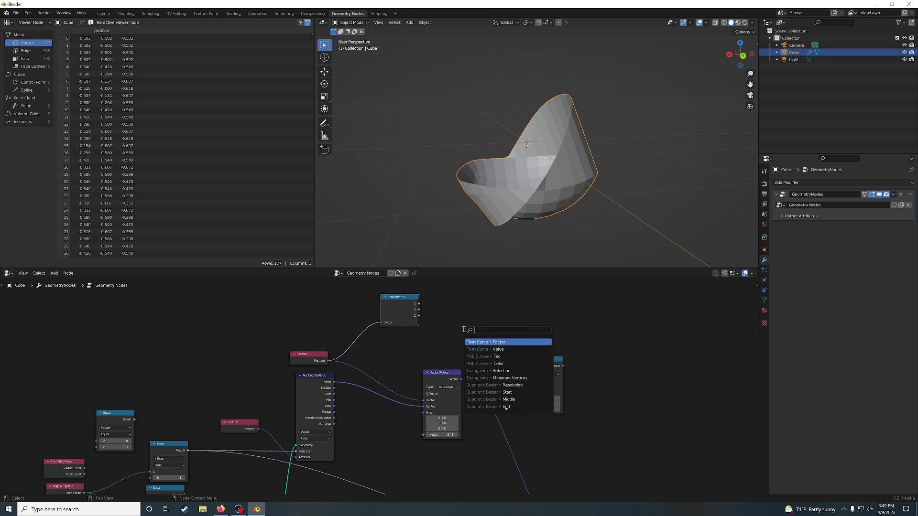
pyautogui.write('less')
pyautogui.click(482, 342)
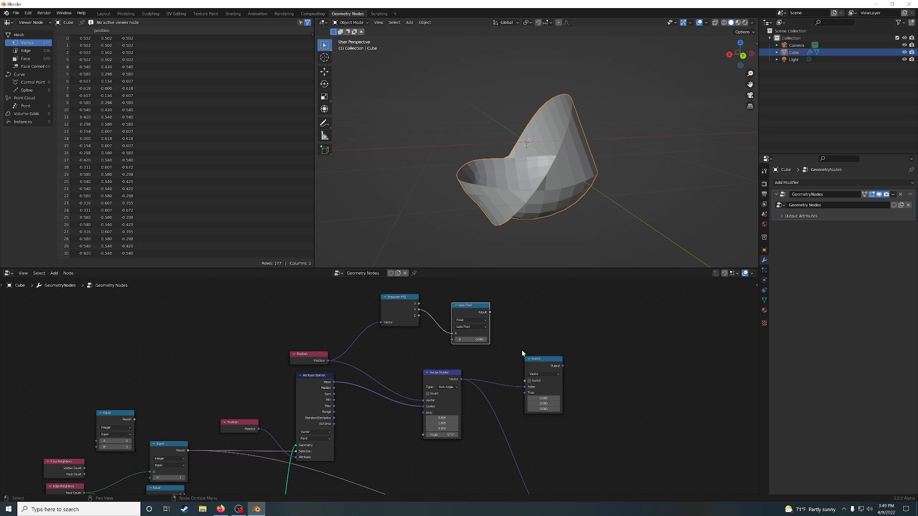
pyautogui.moveTo(537, 367); pyautogui.dragTo(581, 364)
pyautogui.moveTo(490, 314); pyautogui.dragTo(569, 378)
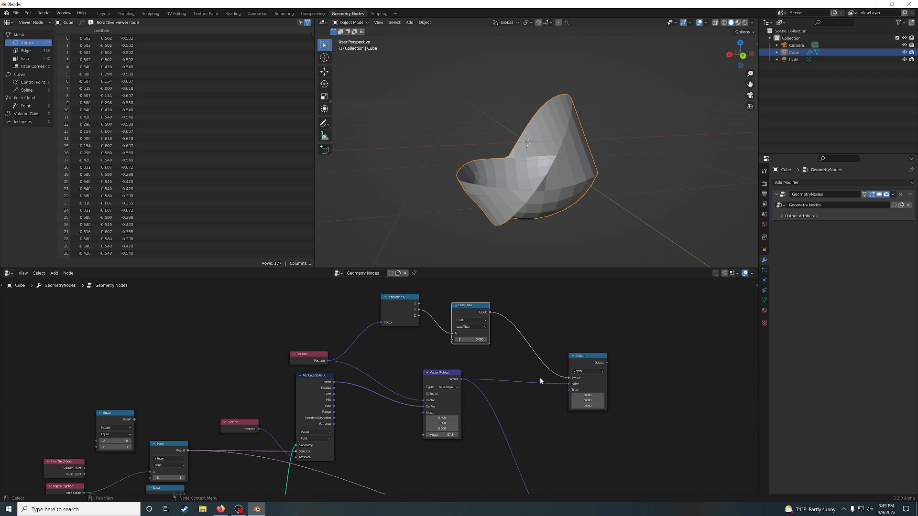
# Move Set Position, Extrude Mesh and Group Output together farther along the tree to make room.
pyautogui.moveTo(547, 407); pyautogui.dragTo(395, 332, button='middle')
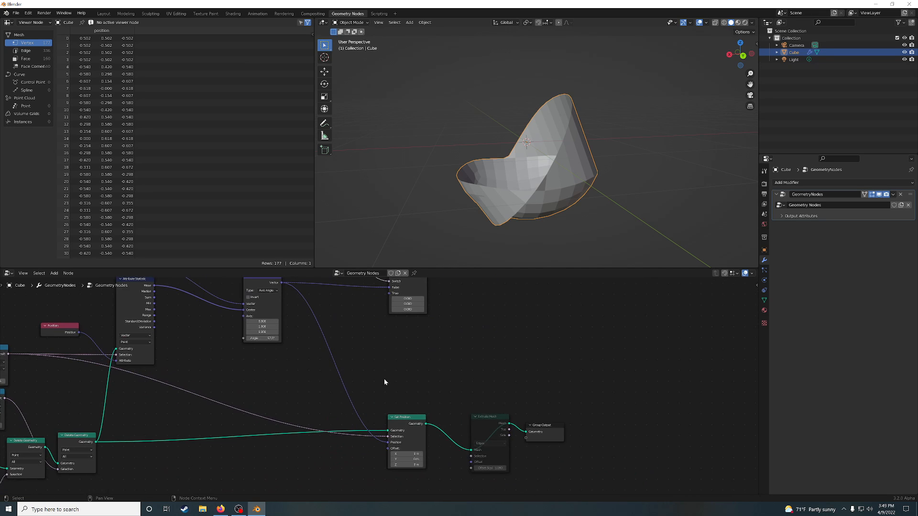
pyautogui.moveTo(383, 379); pyautogui.dragTo(532, 492)
pyautogui.moveTo(392, 421); pyautogui.dragTo(535, 423)
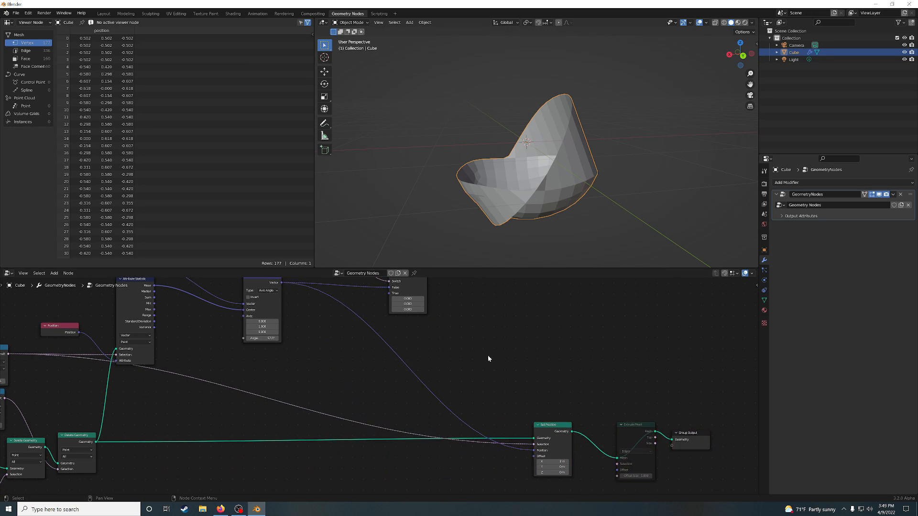
# Add a vector Multiply node fed by Vector Rotate's output and place it below the Switch node.
pyautogui.moveTo(487, 355); pyautogui.dragTo(554, 454, button='middle')
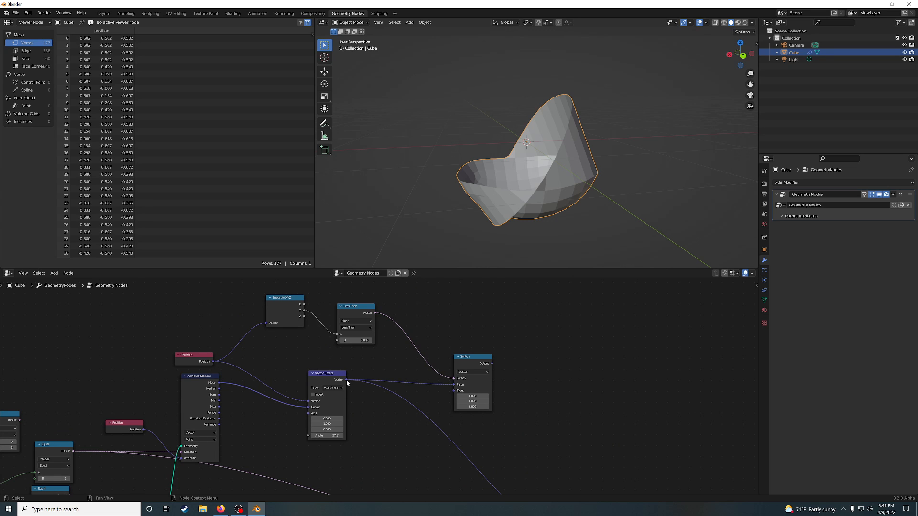
pyautogui.moveTo(346, 380); pyautogui.dragTo(514, 437)
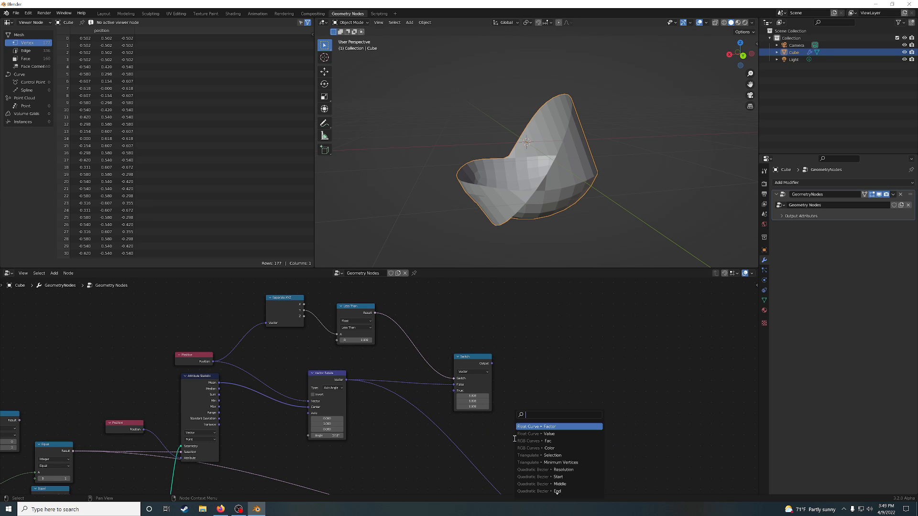
pyautogui.write('mult')
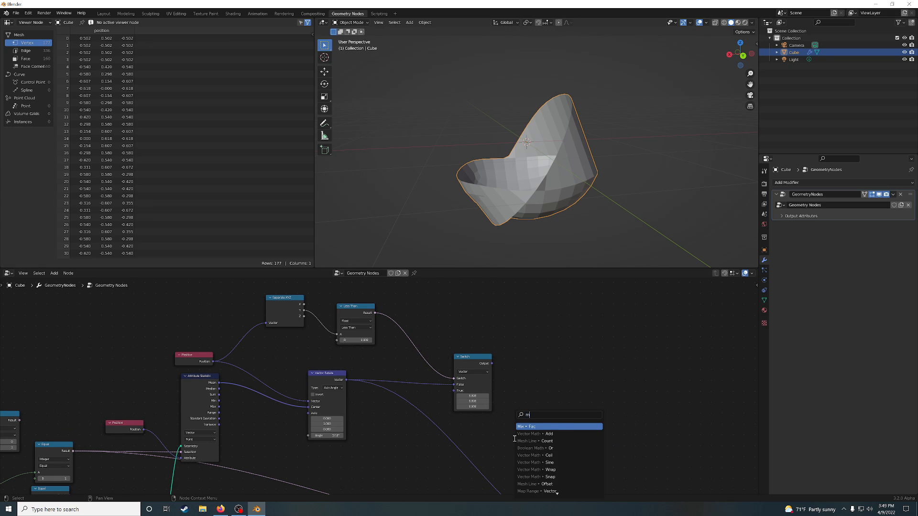
pyautogui.press('Return')
pyautogui.click(512, 434)
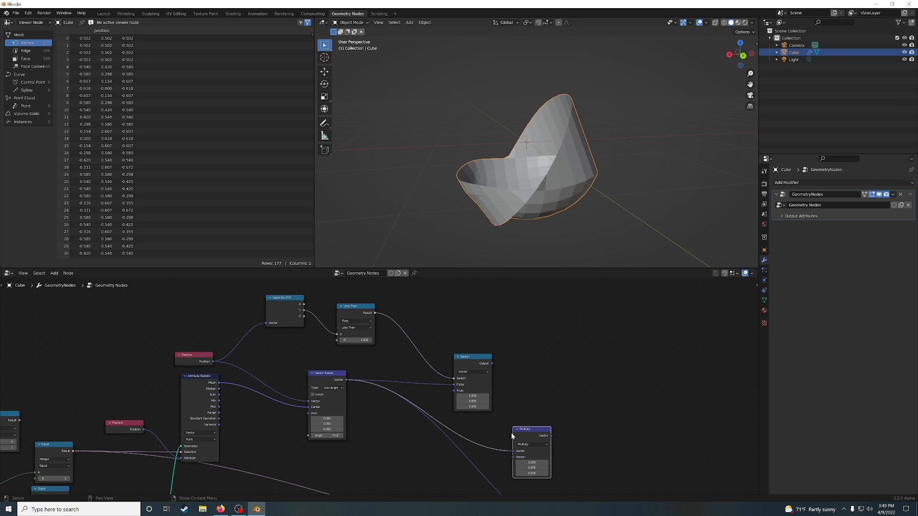
# Set Multiply's second vector to 1, 1, -1 and connect its output to Switch's True input.
pyautogui.click(520, 462)
pyautogui.write('1')
pyautogui.press('Return')
pyautogui.click(532, 473)
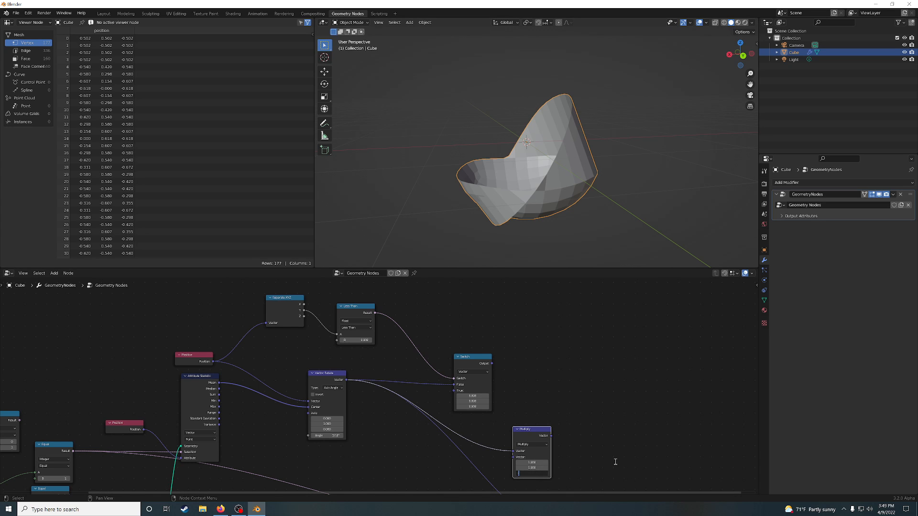
pyautogui.write('-1')
pyautogui.press('Return')
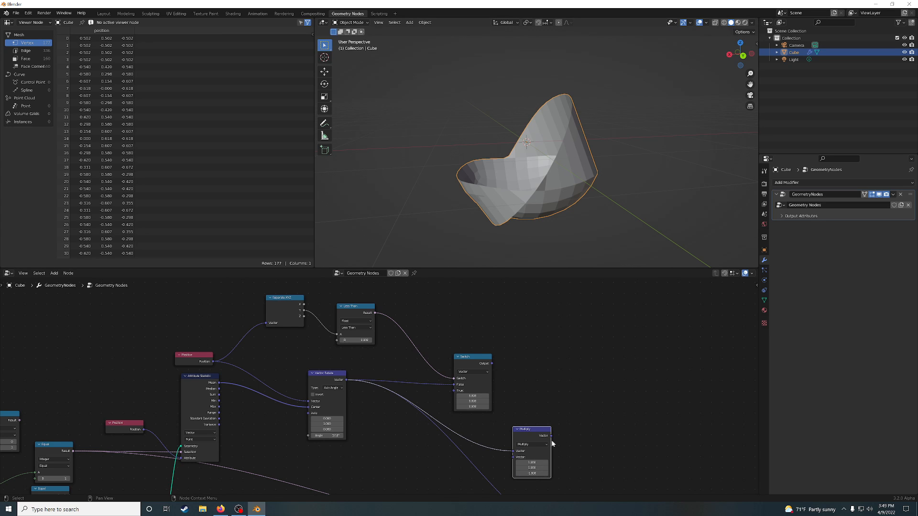
pyautogui.moveTo(551, 436); pyautogui.dragTo(457, 392)
# Shift the Set Position, Extrude Mesh and Group Output nodes farther along, and move Multiply closer to Vector Rotate.
pyautogui.moveTo(604, 414); pyautogui.dragTo(405, 328, button='middle')
pyautogui.moveTo(406, 402); pyautogui.dragTo(565, 483)
pyautogui.moveTo(561, 449); pyautogui.dragTo(684, 461)
pyautogui.moveTo(342, 351); pyautogui.dragTo(230, 359)
# Connect Switch's Output to Set Position's Position input and inspect the reshaped rim from several angles.
pyautogui.moveTo(360, 362); pyautogui.dragTo(410, 427, button='middle')
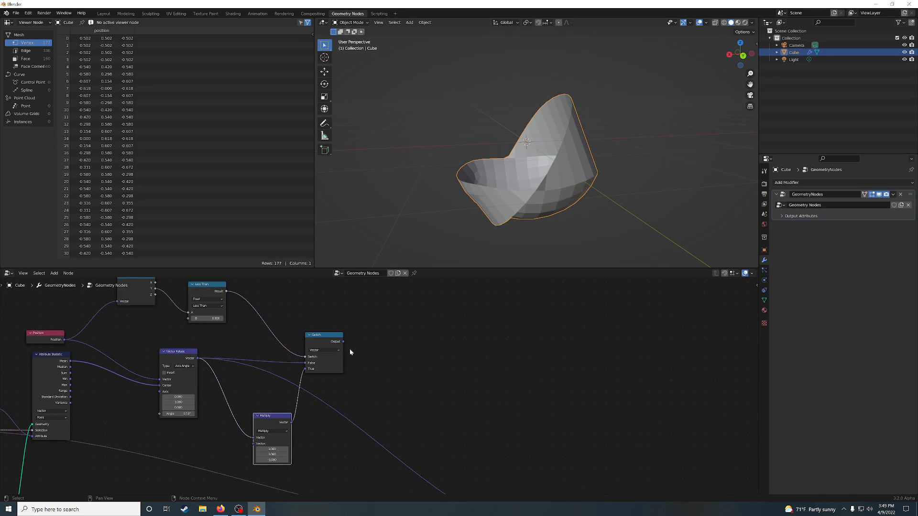
pyautogui.moveTo(342, 341); pyautogui.dragTo(576, 456)
pyautogui.moveTo(520, 180); pyautogui.dragTo(560, 165, button='middle')
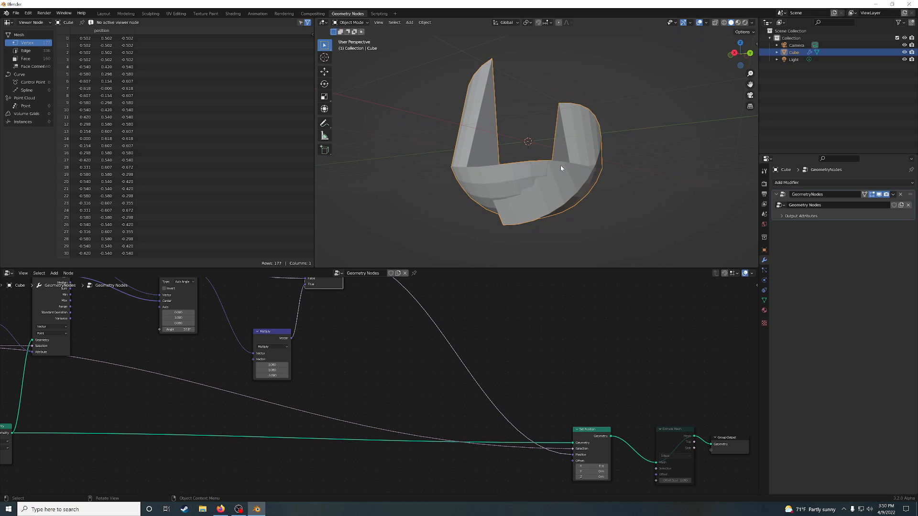
pyautogui.moveTo(351, 334); pyautogui.dragTo(401, 407, button='middle')
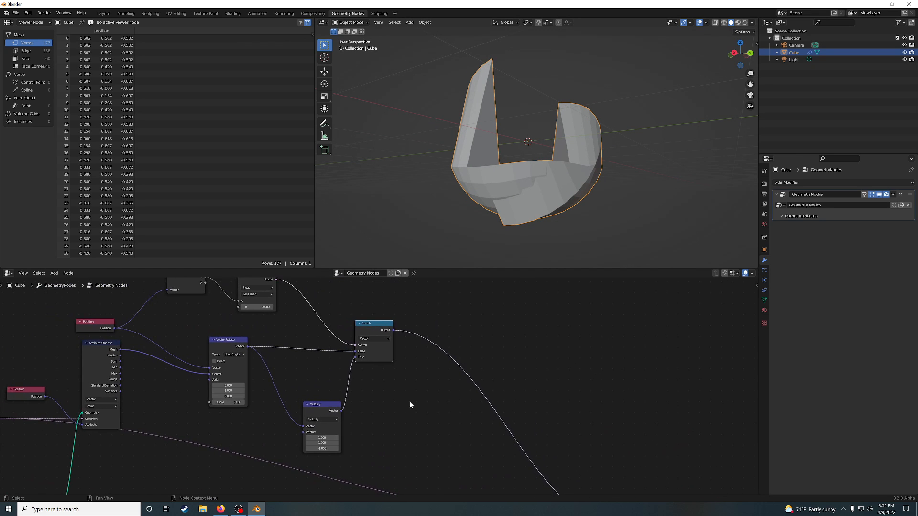
pyautogui.moveTo(531, 206); pyautogui.dragTo(507, 204, button='middle')
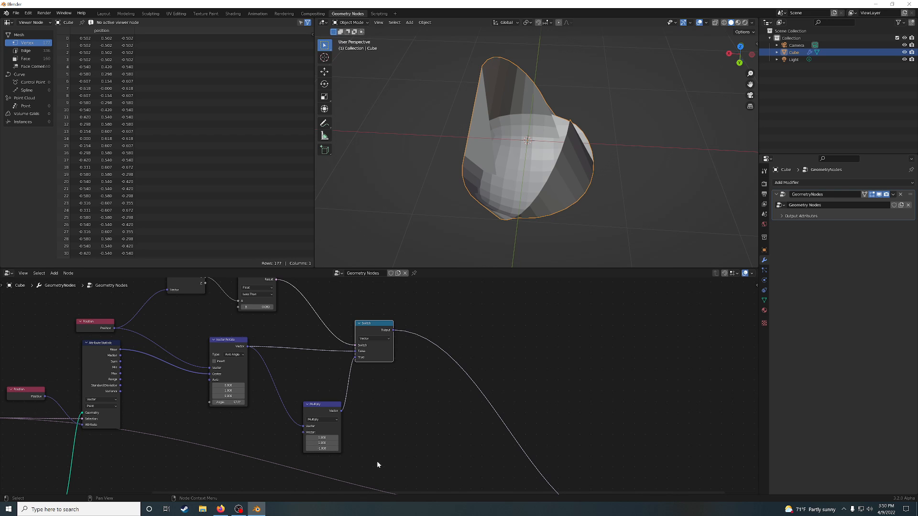
# Feed the Less Than node's A input from Separate XYZ's X output instead and inspect the bowl.
pyautogui.moveTo(298, 360); pyautogui.dragTo(309, 399, button='middle')
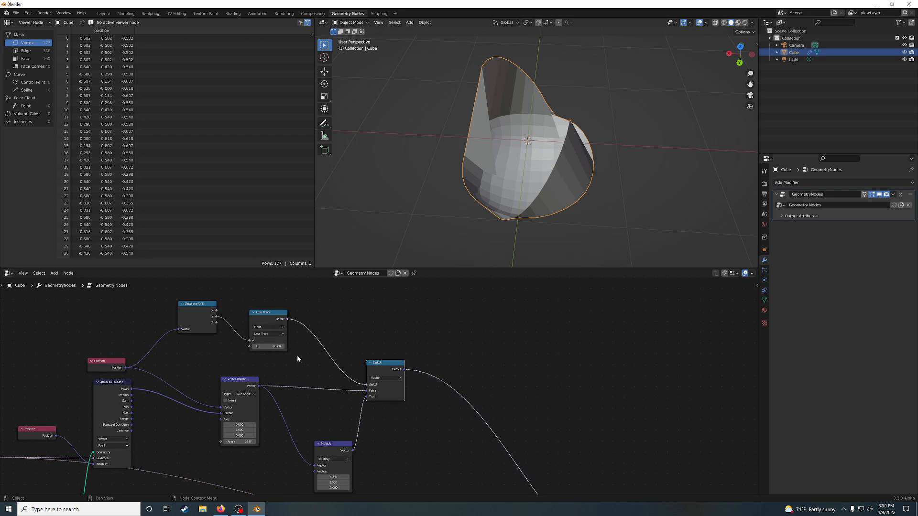
pyautogui.moveTo(215, 310); pyautogui.dragTo(250, 341)
pyautogui.moveTo(526, 196); pyautogui.dragTo(463, 230, button='middle')
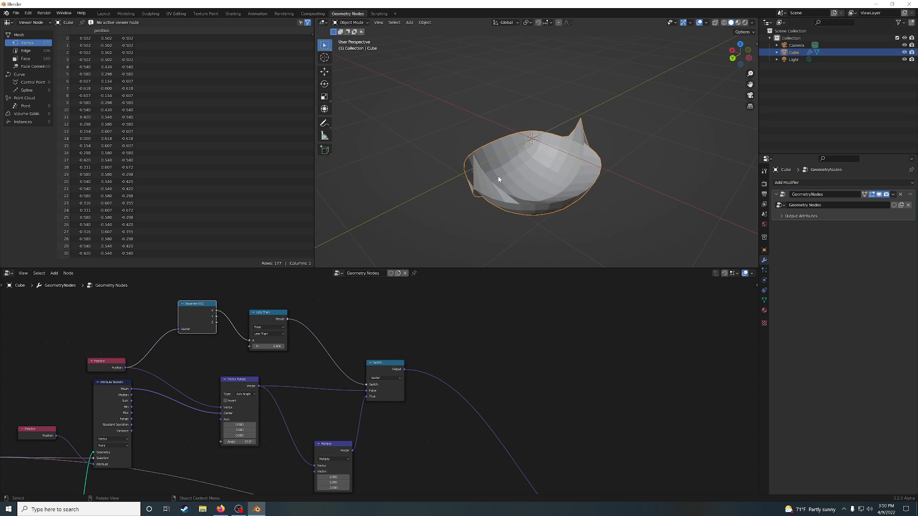
# Vary Vector Rotate's Angle until both halves of the rim fold upwards and meet in a pointed shape.
pyautogui.moveTo(242, 442); pyautogui.dragTo(267, 443)
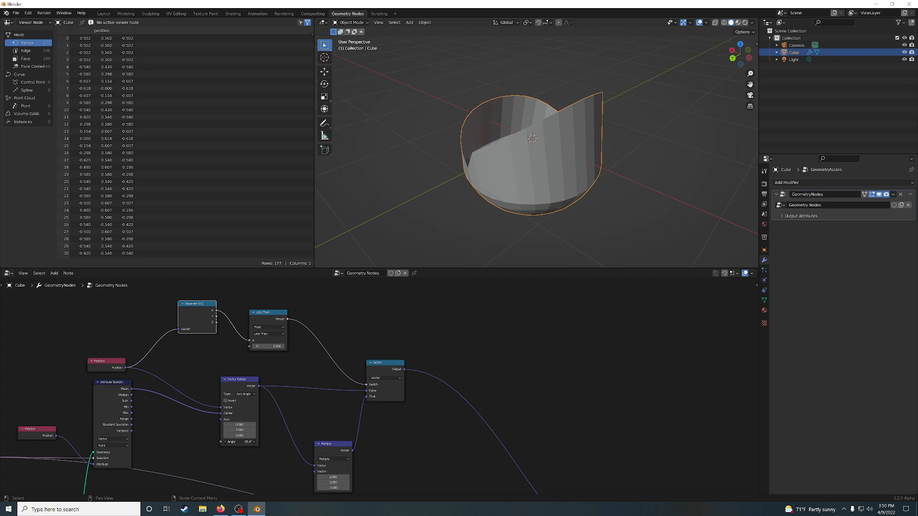
pyautogui.moveTo(482, 224); pyautogui.dragTo(586, 201, button='middle')
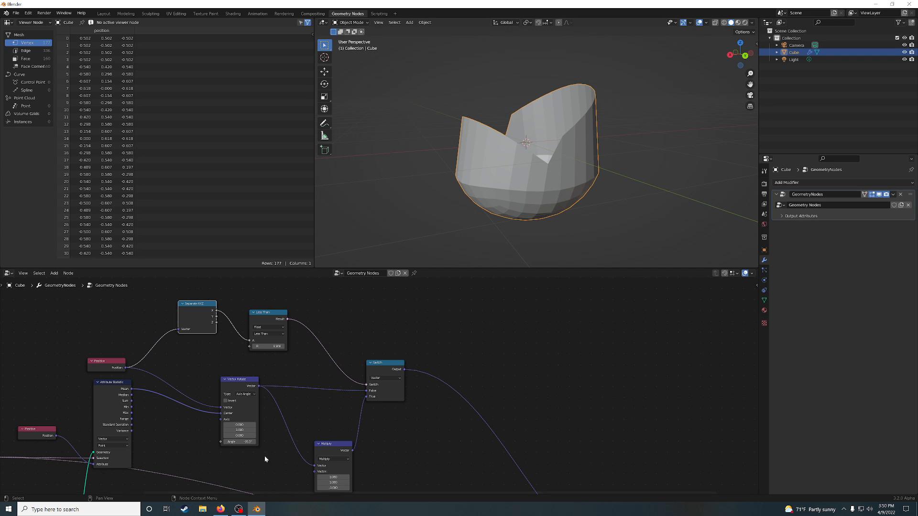
pyautogui.moveTo(242, 443)
pyautogui.mouseDown()
pyautogui.moveTo(257, 442)
pyautogui.moveTo(234, 442)
pyautogui.mouseUp()
pyautogui.moveTo(239, 442); pyautogui.dragTo(217, 442)
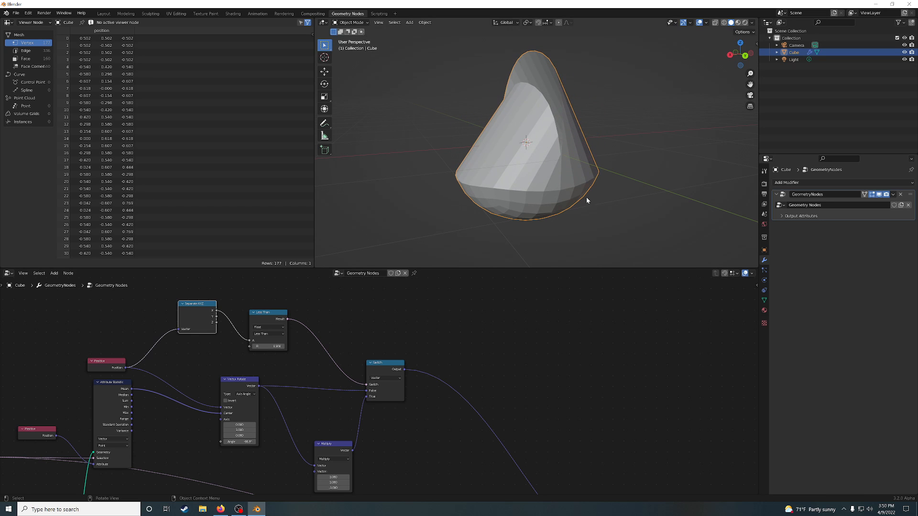
pyautogui.moveTo(586, 197)
pyautogui.mouseDown(button='middle')
pyautogui.moveTo(547, 216)
pyautogui.moveTo(626, 221)
pyautogui.moveTo(697, 206)
pyautogui.moveTo(579, 198)
pyautogui.mouseUp(button='middle')
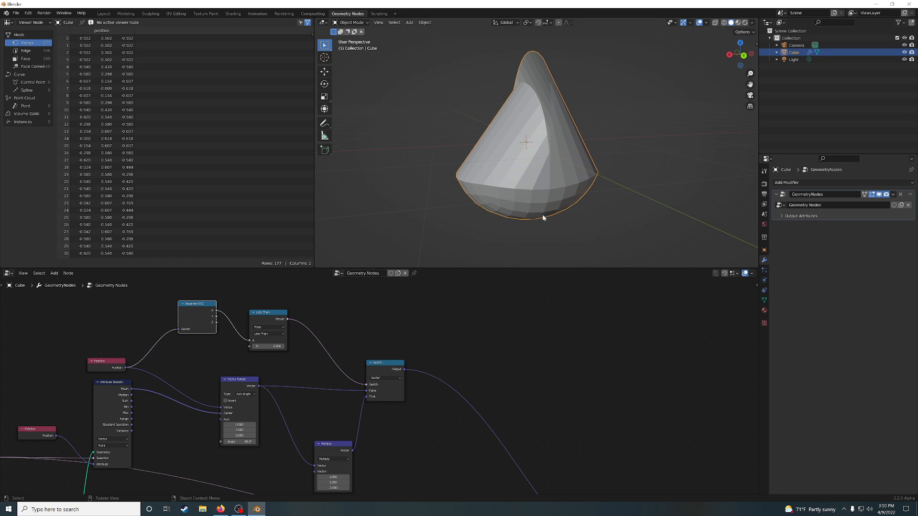
# Tidy the node tree by nudging Attribute Statistic and Set Position and moving Vector Rotate closer to Attribute Statistic.
pyautogui.scroll(-3, 527, 195)
pyautogui.moveTo(621, 460); pyautogui.dragTo(510, 374, button='middle')
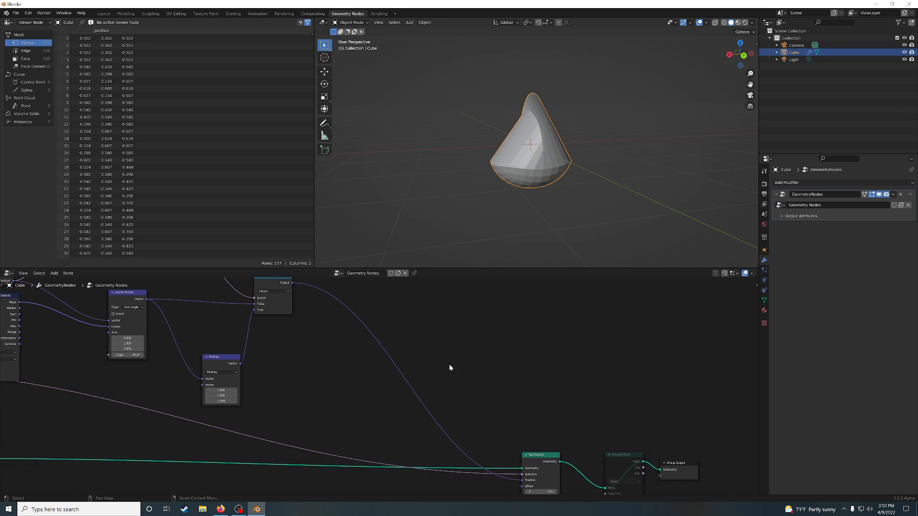
pyautogui.moveTo(449, 367); pyautogui.dragTo(564, 420, button='middle')
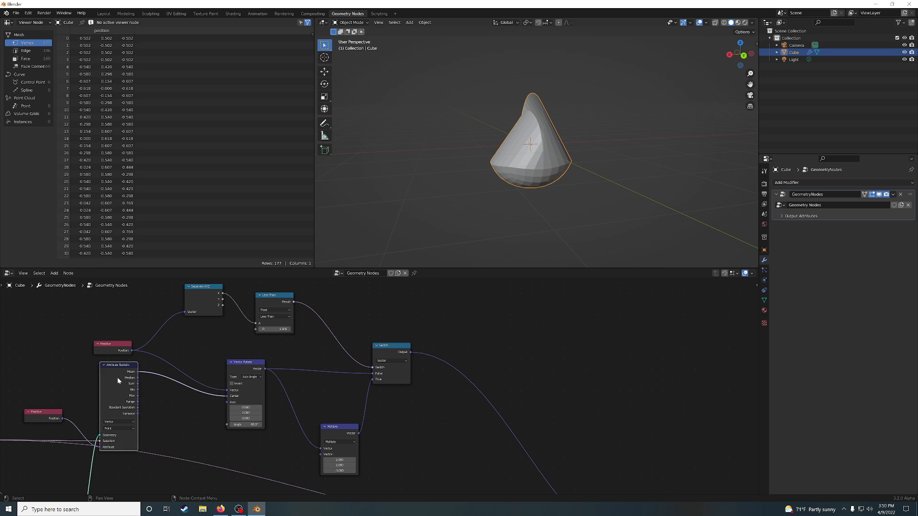
pyautogui.moveTo(116, 377); pyautogui.dragTo(122, 378)
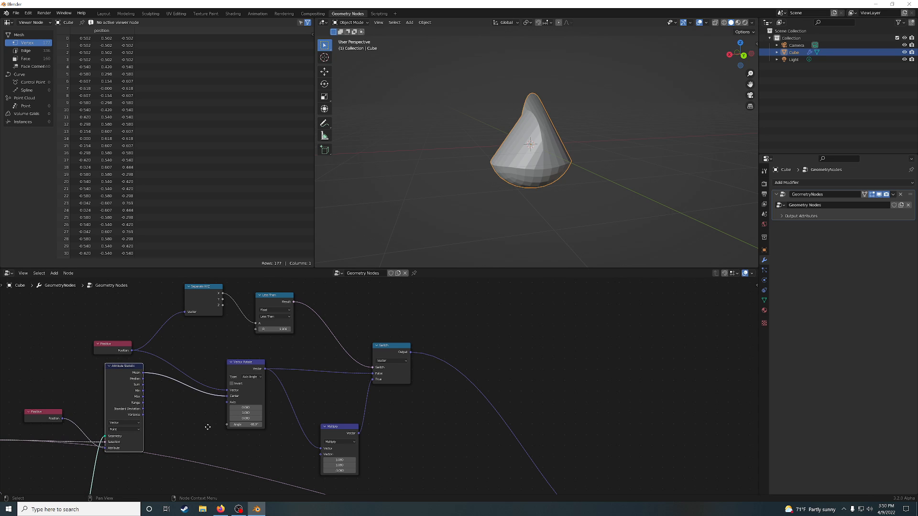
pyautogui.moveTo(226, 431); pyautogui.dragTo(231, 359, button='middle')
pyautogui.scroll(-3, 377, 387)
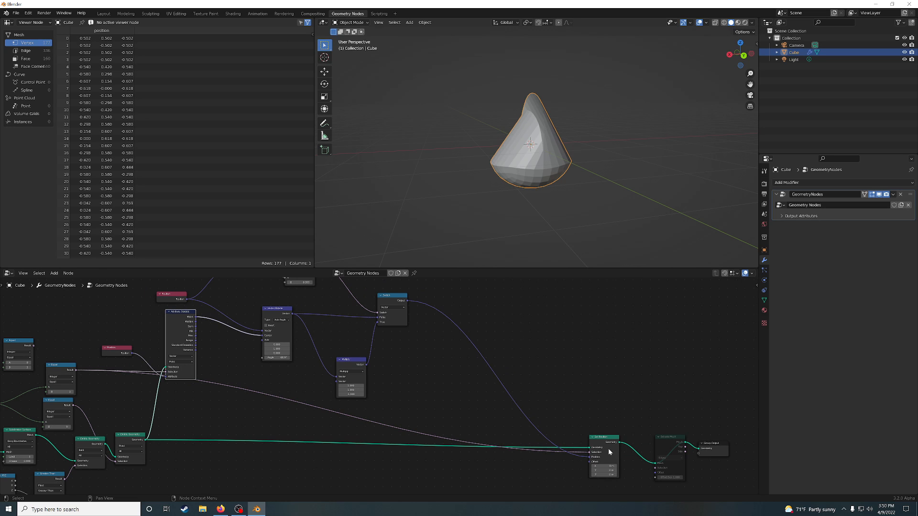
pyautogui.moveTo(608, 449); pyautogui.dragTo(565, 455)
pyautogui.moveTo(403, 375); pyautogui.dragTo(357, 419, button='middle')
pyautogui.moveTo(256, 353); pyautogui.dragTo(238, 350)
# Reposition Attribute Statistic slightly closer to Vector Rotate.
pyautogui.moveTo(291, 411); pyautogui.dragTo(400, 409, button='middle')
pyautogui.scroll(4, 391, 408)
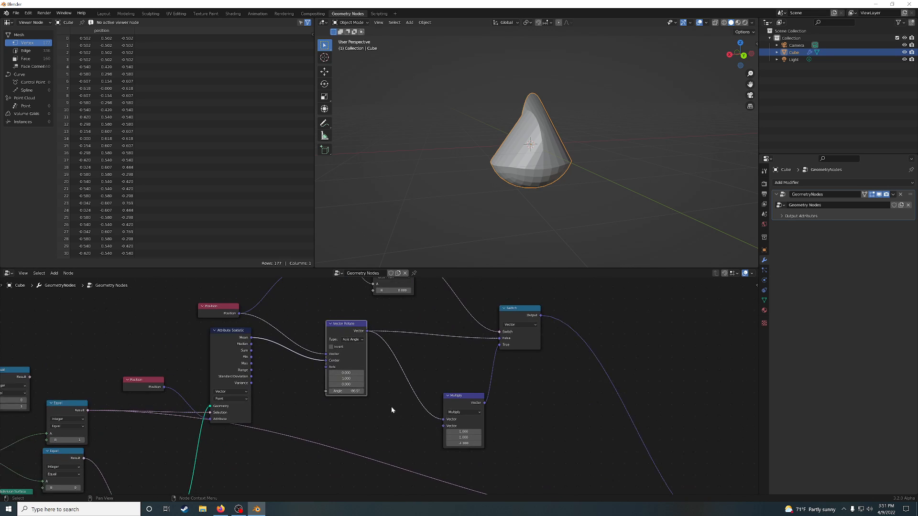
pyautogui.scroll(1, 391, 410)
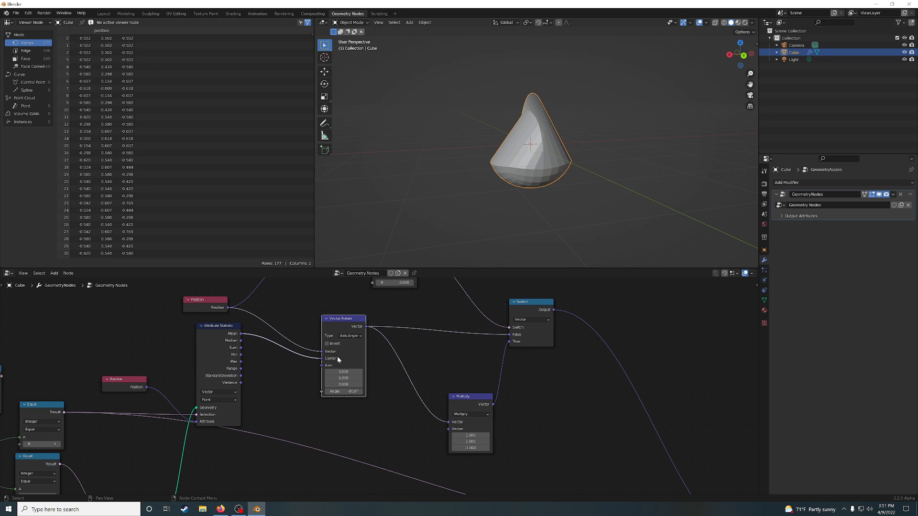
pyautogui.moveTo(219, 346); pyautogui.dragTo(245, 346)
pyautogui.moveTo(264, 346); pyautogui.dragTo(225, 349)
pyautogui.click(238, 344)
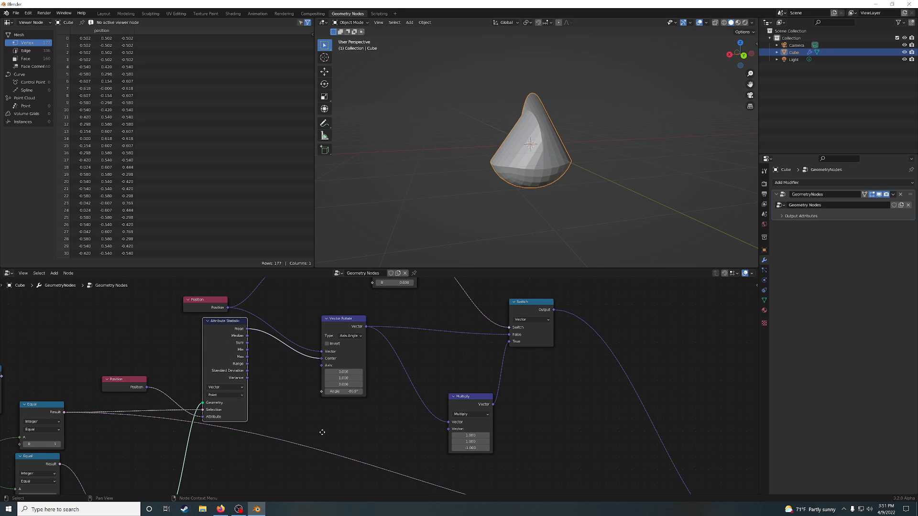
# Tidy the bowl's node tree by nudging Attribute Statistic, Set Position, Vector Rotate and the Position node closer together.
pyautogui.moveTo(322, 432); pyautogui.dragTo(297, 306, button='middle')
pyautogui.scroll(-3, 383, 371)
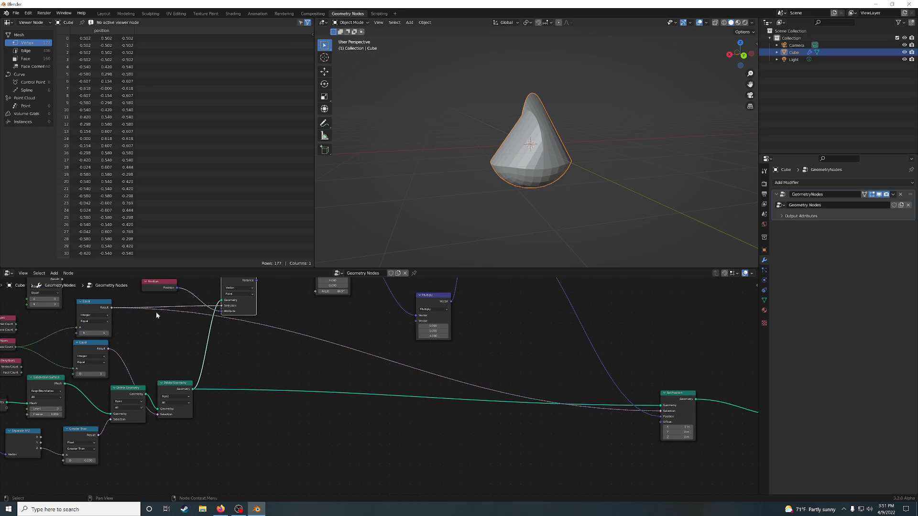
pyautogui.moveTo(155, 315); pyautogui.dragTo(196, 400, button='middle')
pyautogui.moveTo(271, 334); pyautogui.dragTo(273, 333)
pyautogui.moveTo(325, 435); pyautogui.dragTo(272, 358, button='middle')
pyautogui.moveTo(672, 410); pyautogui.dragTo(646, 404)
pyautogui.moveTo(593, 339); pyautogui.dragTo(622, 444, button='middle')
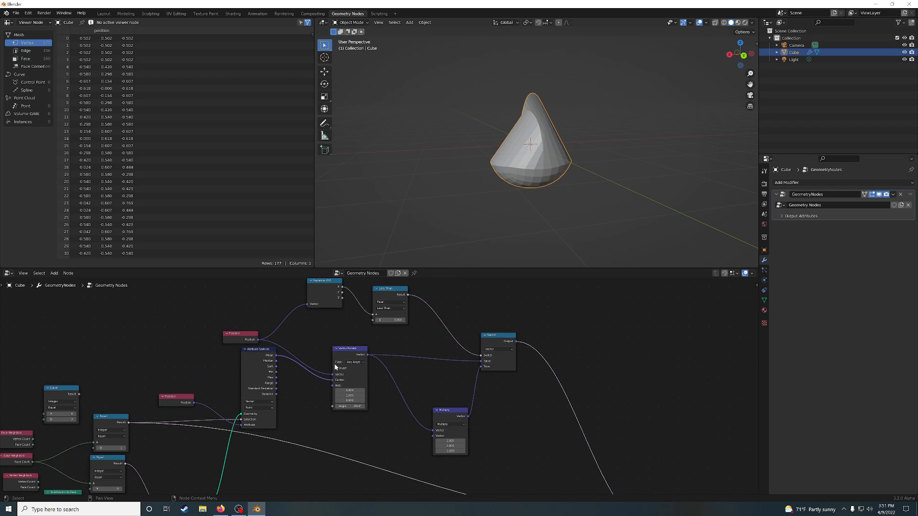
pyautogui.moveTo(350, 352); pyautogui.dragTo(349, 351)
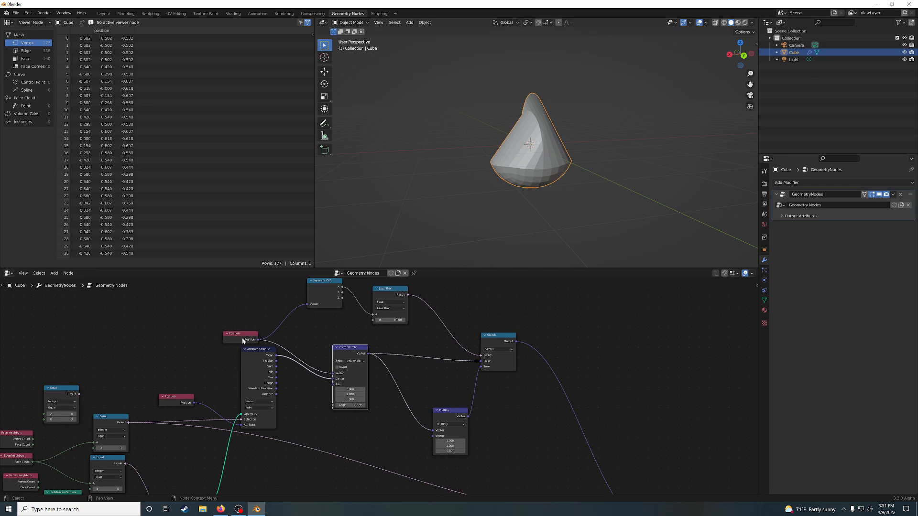
pyautogui.moveTo(243, 341); pyautogui.dragTo(263, 357)
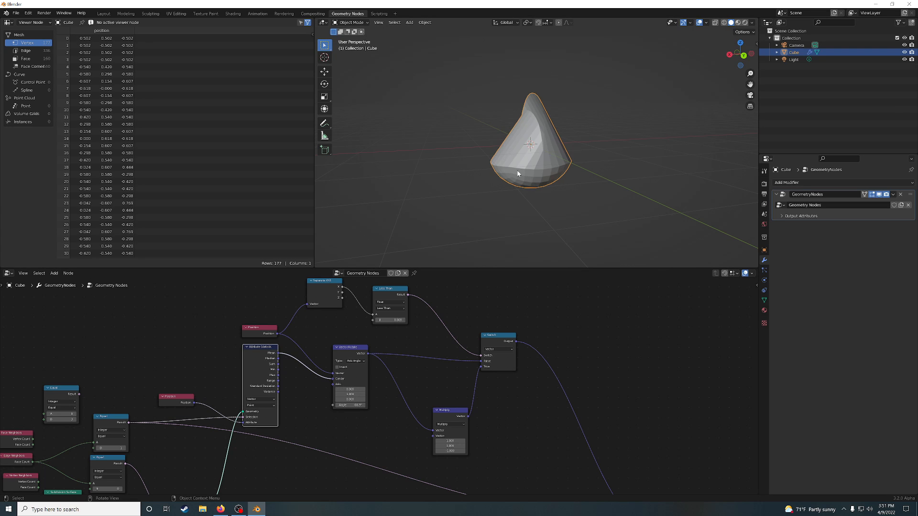
# Set Vector Rotate's Axis Y to 0 and Z to 1, and inspect the twisted rim from another angle.
pyautogui.click(351, 394)
pyautogui.write('0')
pyautogui.press('Return')
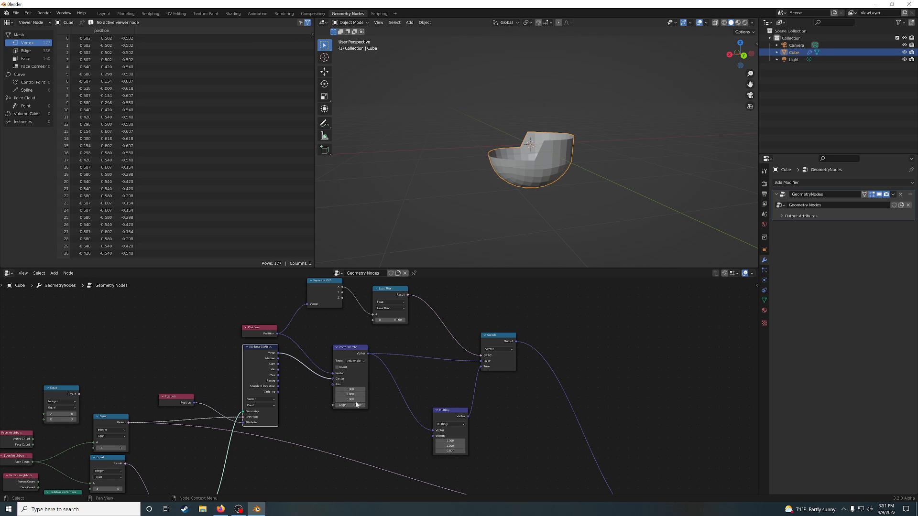
pyautogui.click(357, 399)
pyautogui.write('1')
pyautogui.press('Return')
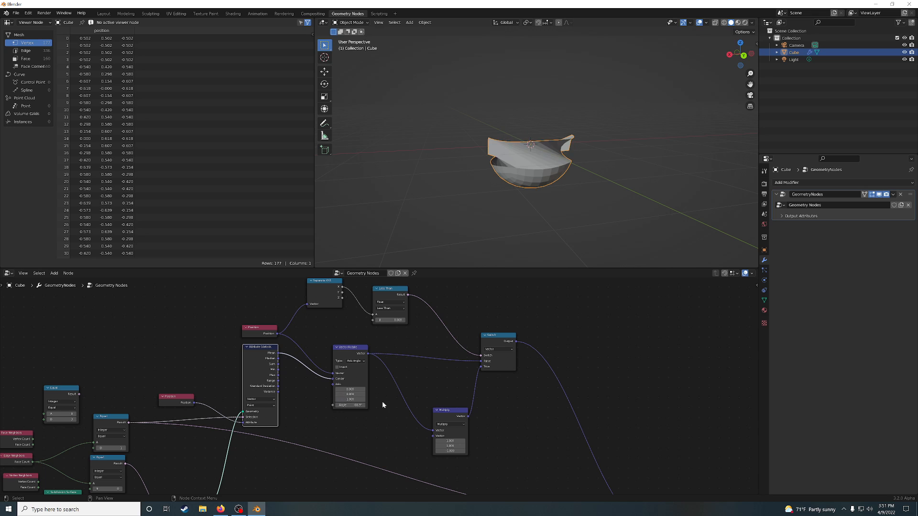
pyautogui.moveTo(526, 215); pyautogui.dragTo(624, 146, button='middle')
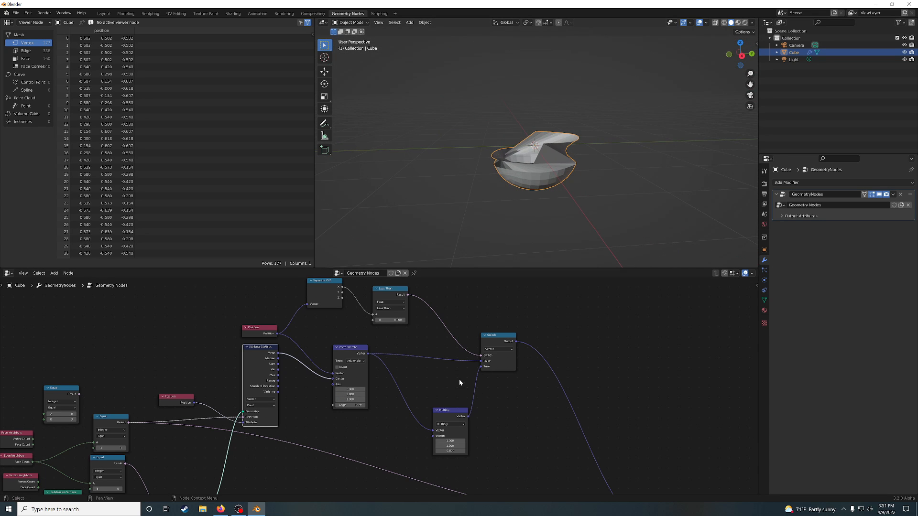
# Mute the Switch node and view the twisted rim from above.
pyautogui.click(497, 338)
pyautogui.press('m')
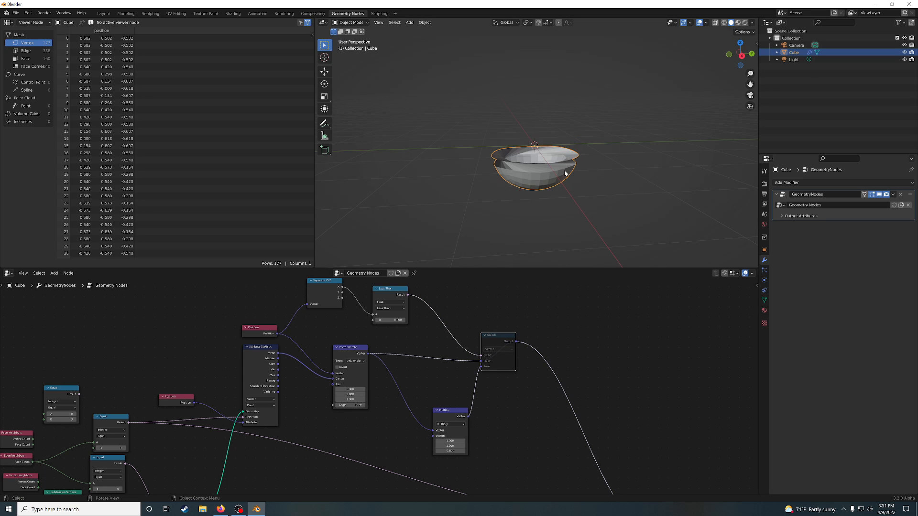
pyautogui.moveTo(565, 173); pyautogui.dragTo(556, 205, button='middle')
pyautogui.scroll(-1, 358, 402)
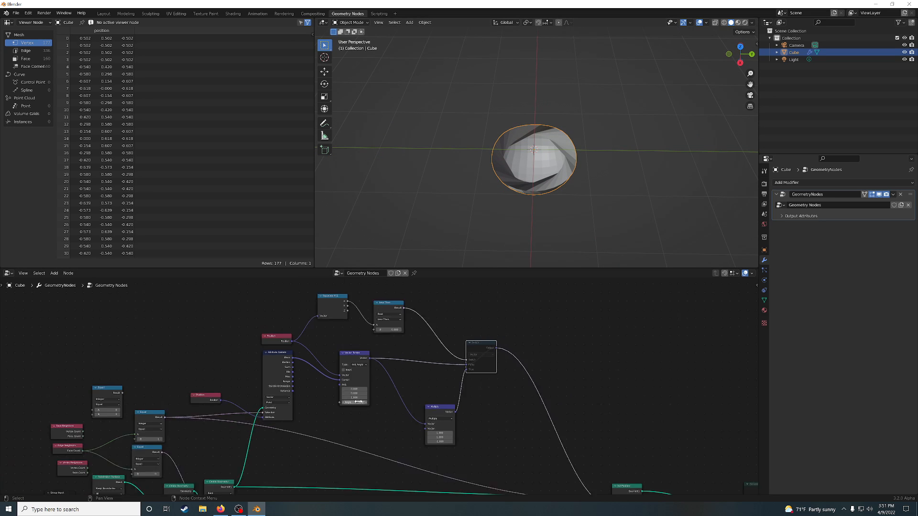
pyautogui.scroll(-2, 358, 402)
pyautogui.moveTo(368, 406); pyautogui.dragTo(409, 389, button='middle')
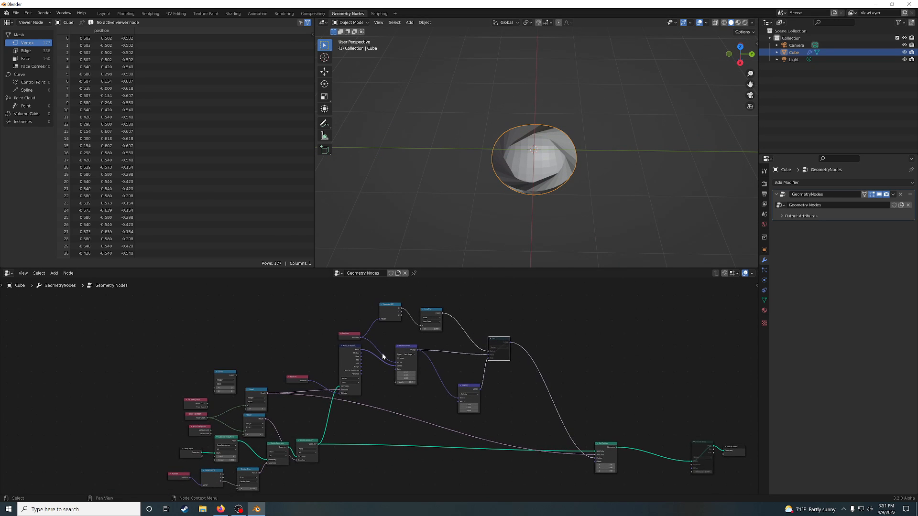
# Open the recent file ProtoHuman3.blend without saving the current file's changes.
pyautogui.click(16, 13)
pyautogui.moveTo(45, 38)
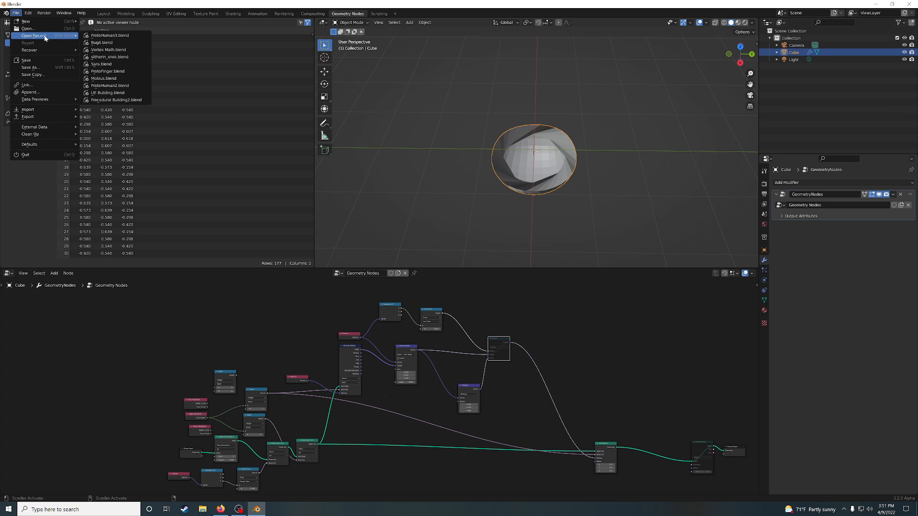
pyautogui.click(123, 38)
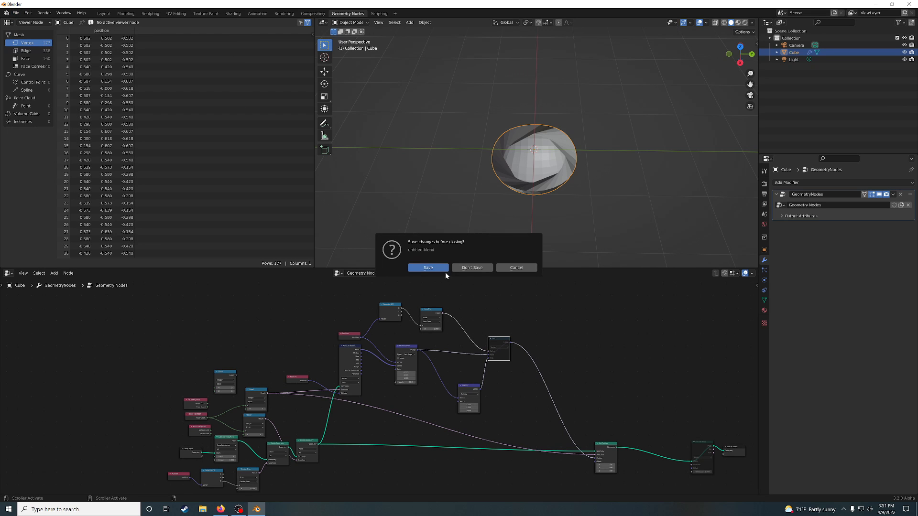
pyautogui.click(466, 267)
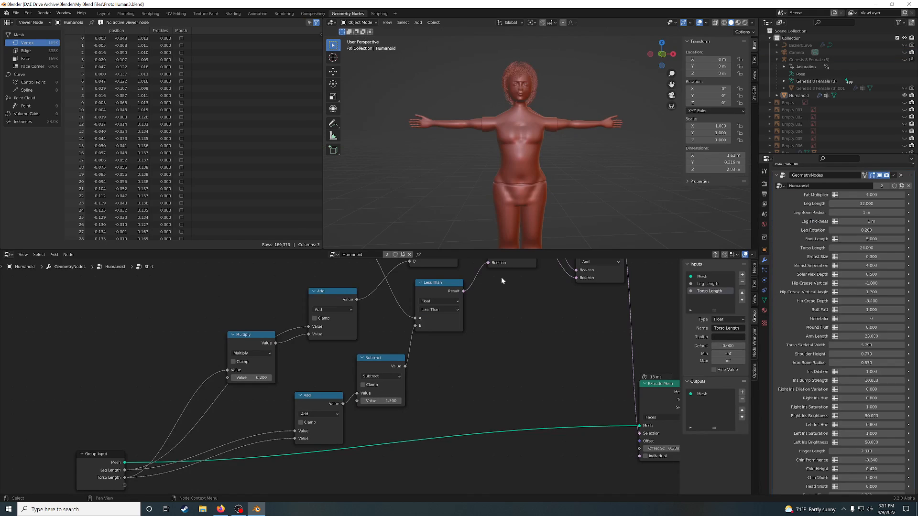
# Leave the Shirt group and go into the Eye Slant group nested inside the Eye Lids group.
pyautogui.moveTo(582, 306); pyautogui.dragTo(432, 362, button='middle')
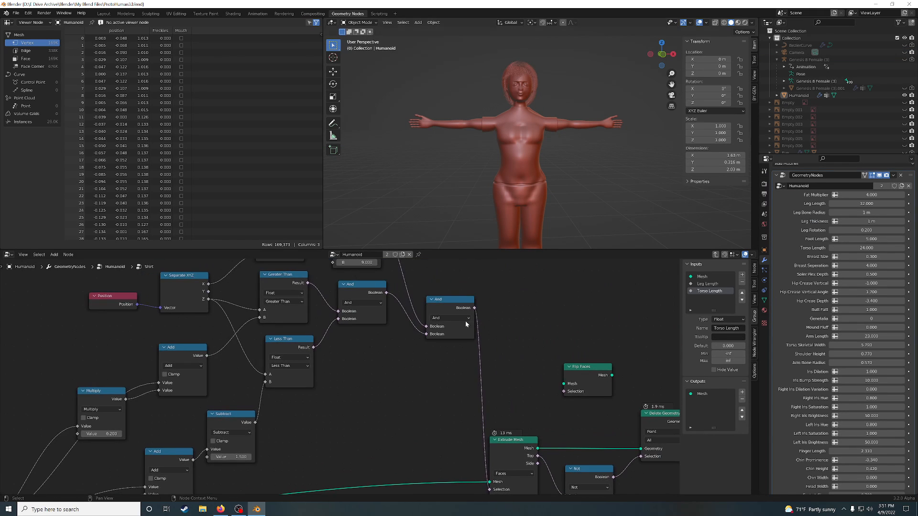
pyautogui.click(717, 254)
pyautogui.scroll(-5, 463, 408)
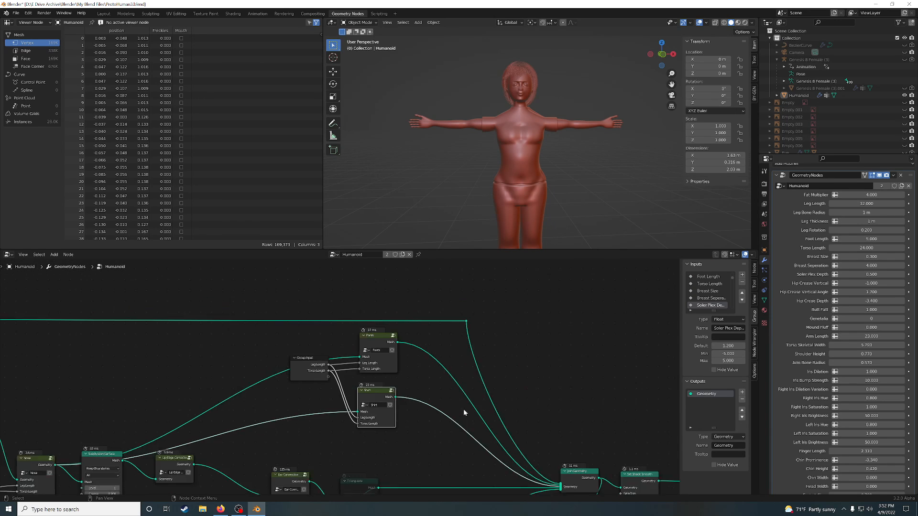
pyautogui.moveTo(474, 418); pyautogui.dragTo(540, 322, button='middle')
pyautogui.moveTo(453, 388); pyautogui.dragTo(584, 371, button='middle')
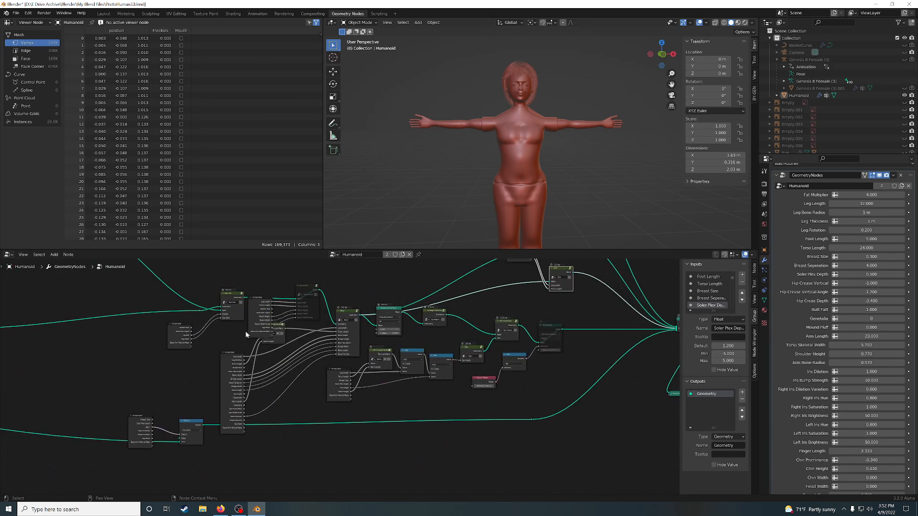
pyautogui.moveTo(218, 339); pyautogui.dragTo(333, 367, button='middle')
pyautogui.click(355, 326)
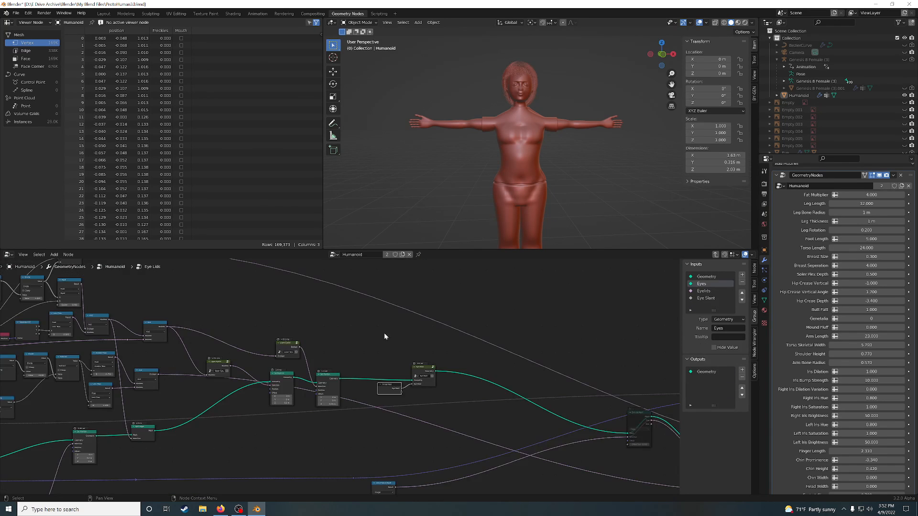
pyautogui.scroll(5, 403, 356)
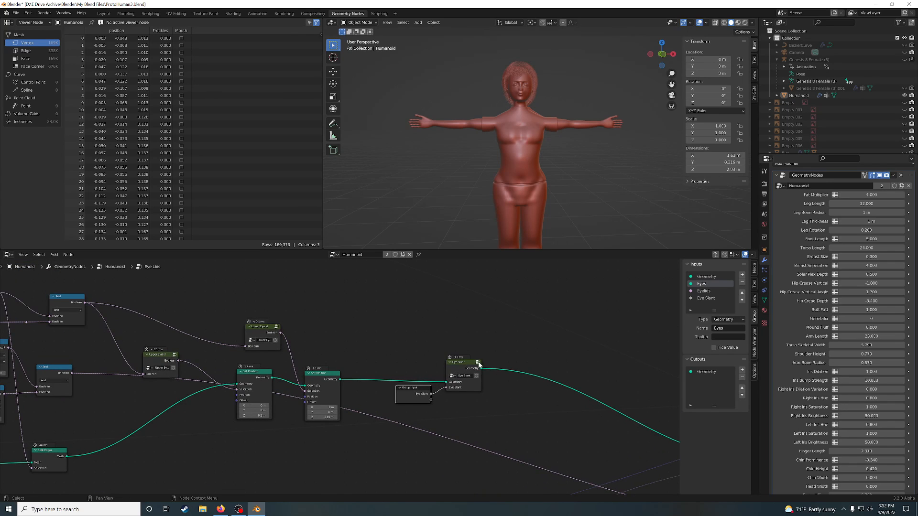
pyautogui.click(477, 363)
pyautogui.scroll(-3, 480, 348)
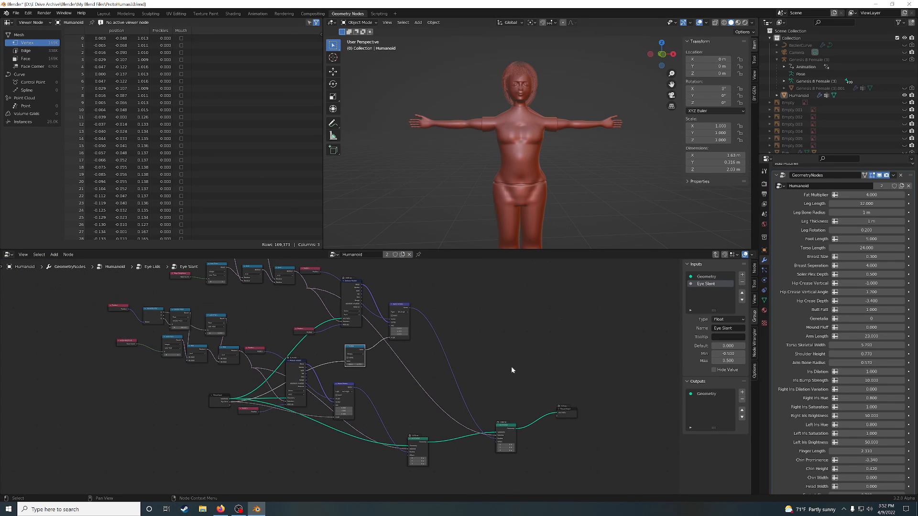
pyautogui.scroll(3, 299, 358)
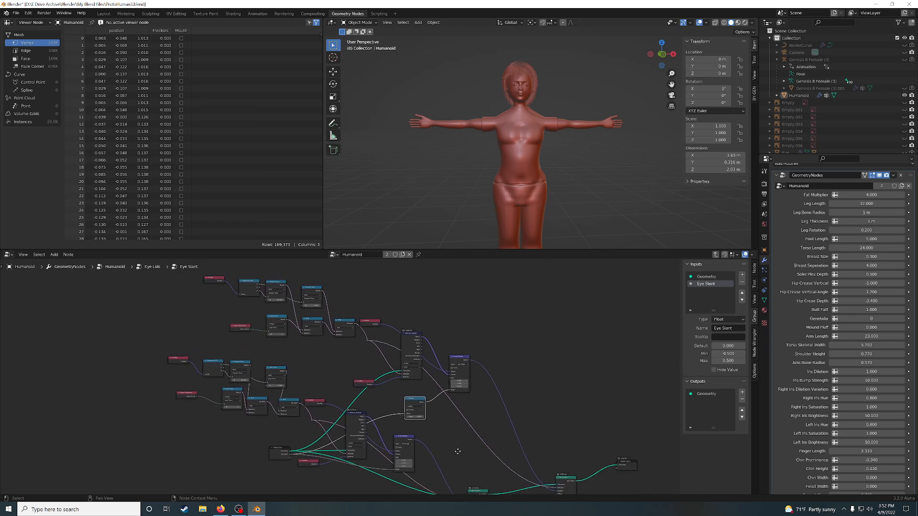
# Spread out the Position and Vector Rotate nodes around the upper Attribute Statistic in the Eye Slant group.
pyautogui.moveTo(312, 360); pyautogui.dragTo(231, 333, button='middle')
pyautogui.moveTo(287, 281); pyautogui.dragTo(424, 397)
pyautogui.moveTo(417, 342); pyautogui.dragTo(445, 299)
pyautogui.moveTo(301, 294); pyautogui.dragTo(346, 296)
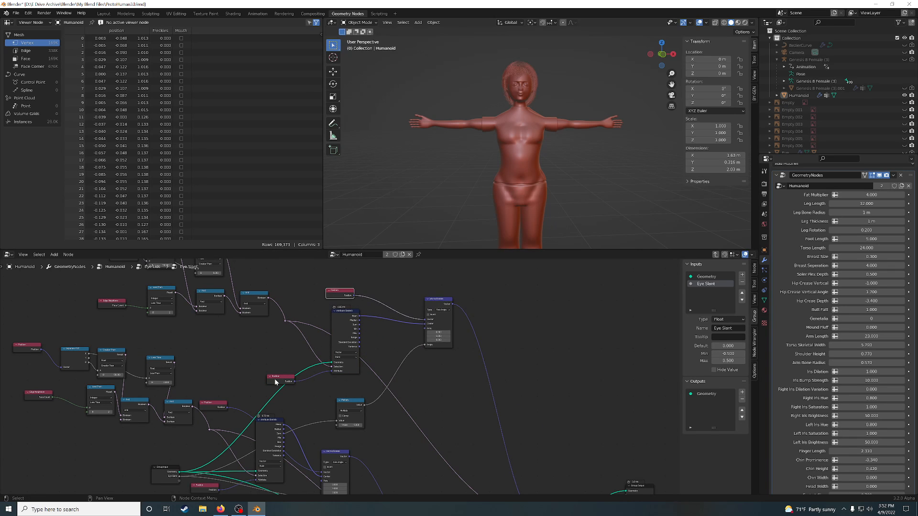
pyautogui.moveTo(276, 382); pyautogui.dragTo(302, 391)
# Move Group Input below the lower Attribute Statistic and shift the lower Vector Rotate farther from it.
pyautogui.moveTo(427, 432); pyautogui.dragTo(498, 324, button='middle')
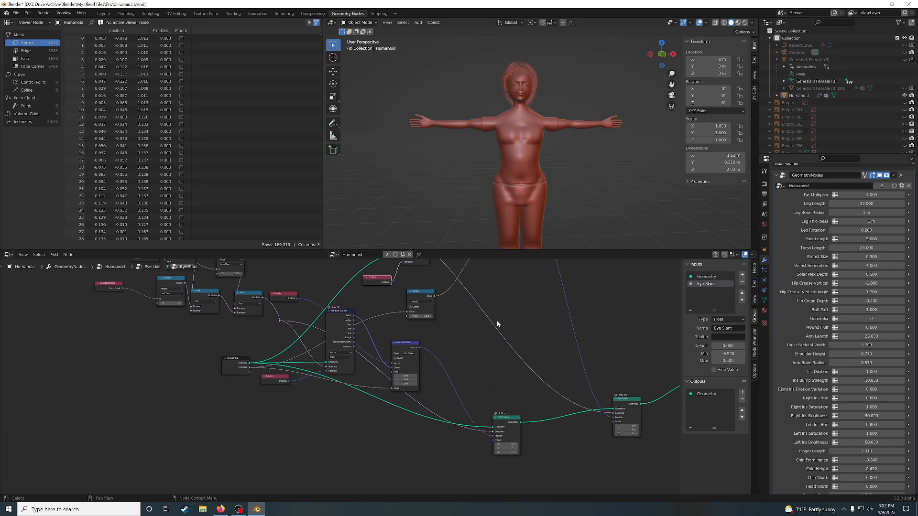
pyautogui.moveTo(233, 374); pyautogui.dragTo(209, 431)
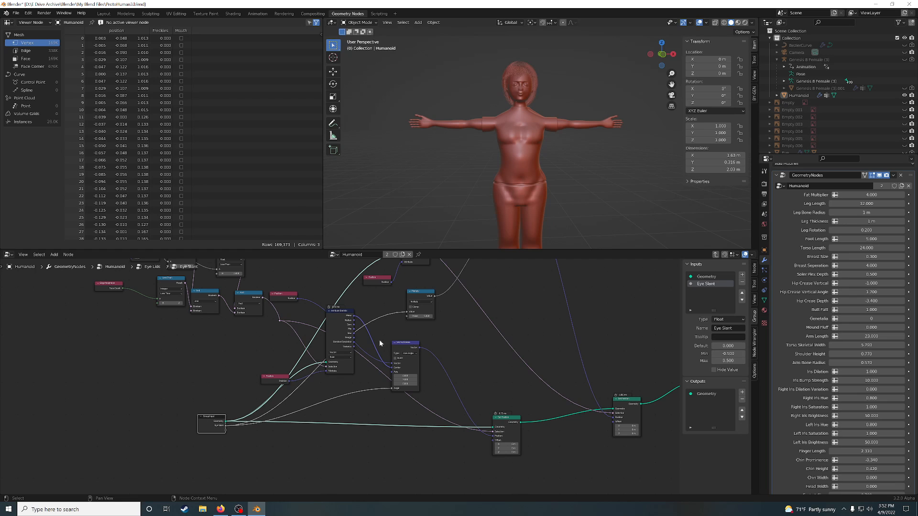
pyautogui.moveTo(412, 347); pyautogui.dragTo(428, 341)
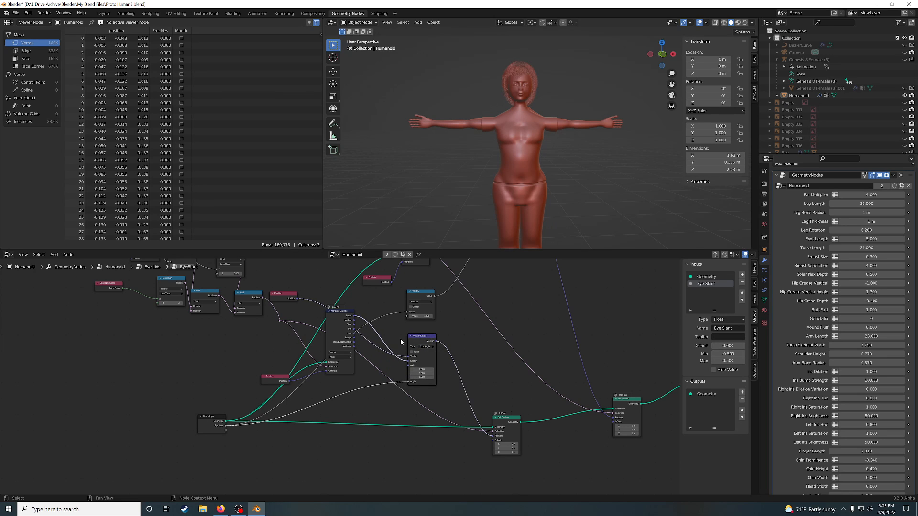
pyautogui.moveTo(379, 345); pyautogui.dragTo(344, 373, button='middle')
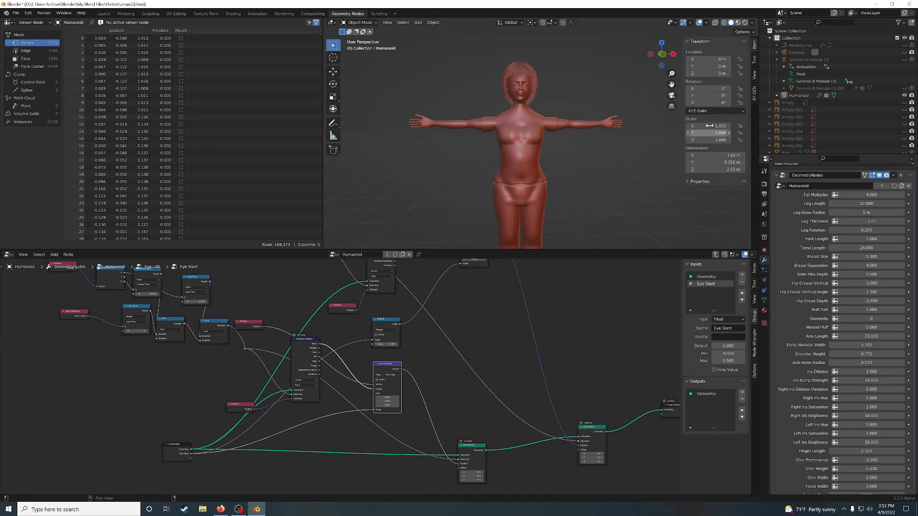
# Show the humanoid in rendered shading and zoom in on its face.
pyautogui.scroll(7, 557, 82)
pyautogui.keyDown('shift'); pyautogui.moveTo(546, 105); pyautogui.dragTo(572, 46, button='middle'); pyautogui.keyUp('shift')
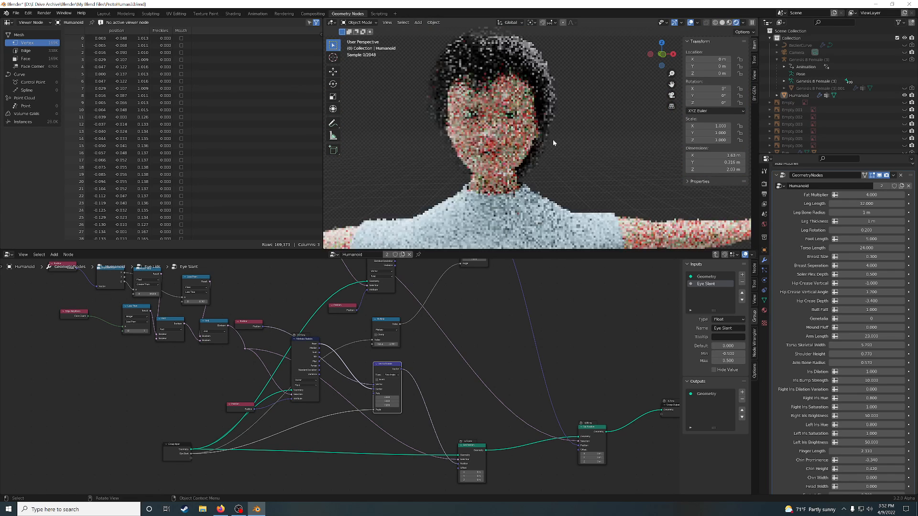
pyautogui.scroll(5, 494, 141)
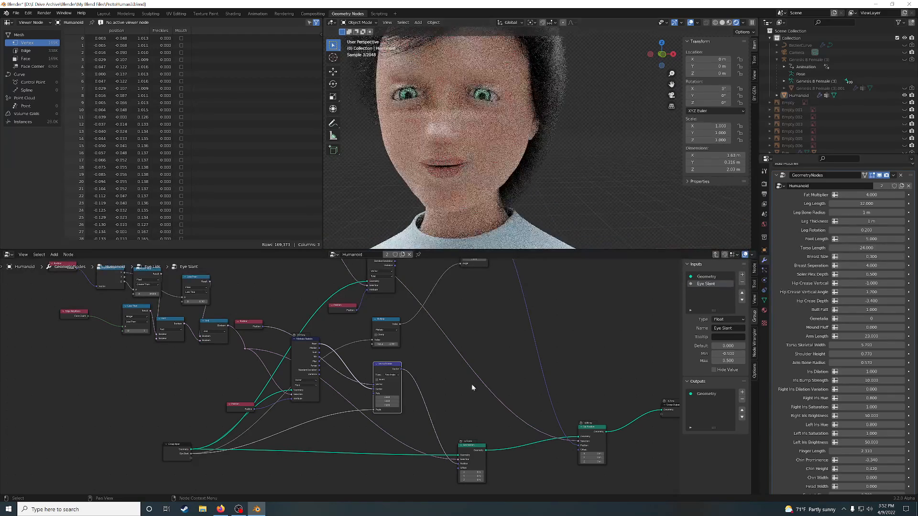
# Mute both Set Position nodes in the Eye Slant group.
pyautogui.click(476, 452)
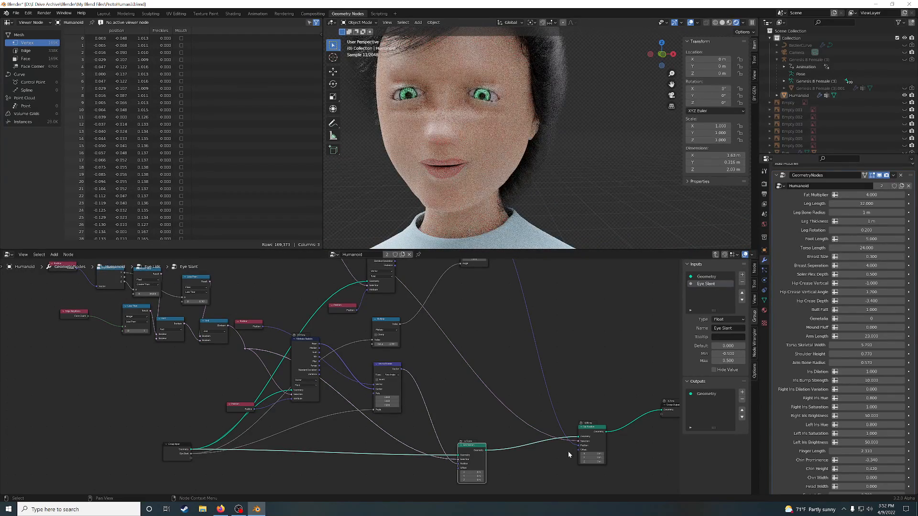
pyautogui.press('m')
pyautogui.click(594, 433)
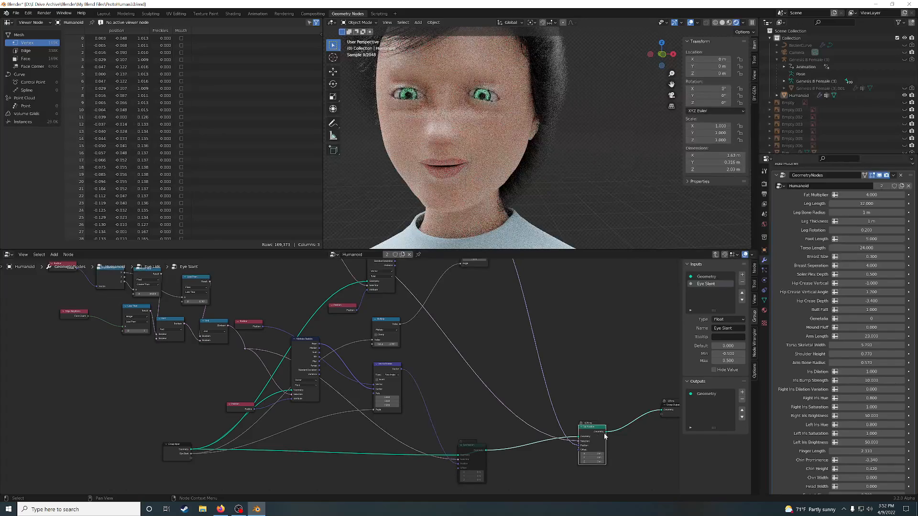
pyautogui.press('m')
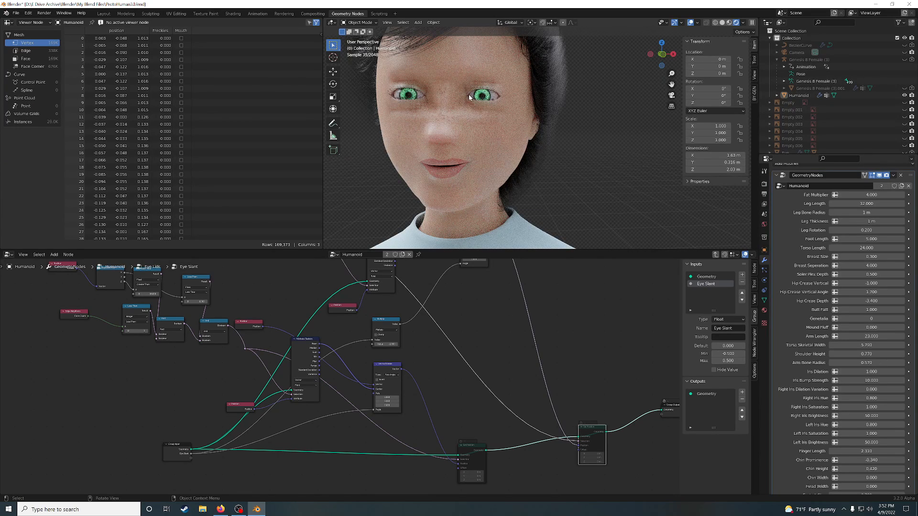
# Preview the Eye Slant group's input geometry and frame the Humanoid object's eye openings.
pyautogui.keyDown('ctrl'); pyautogui.keyDown('shift'); pyautogui.click(183, 452); pyautogui.keyUp('shift'); pyautogui.keyUp('ctrl')
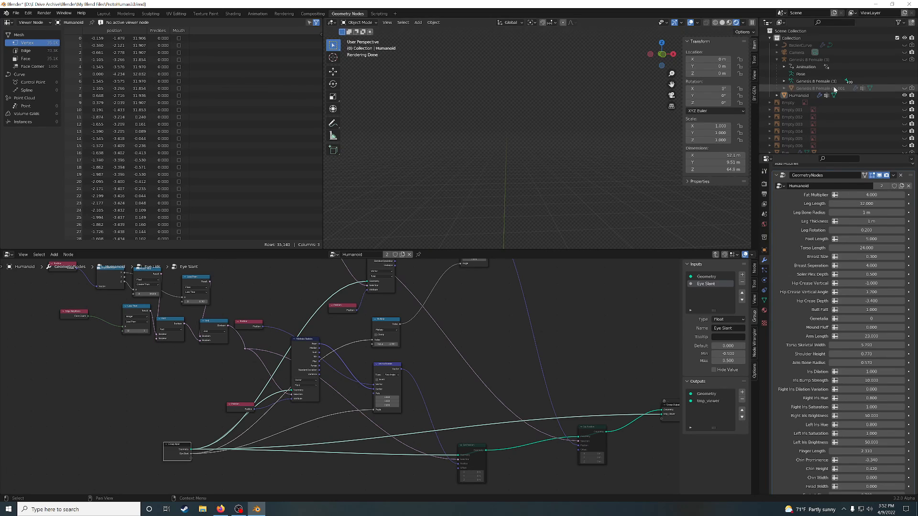
pyautogui.click(811, 95)
pyautogui.press('KP_Decimal')
pyautogui.scroll(9, 563, 91)
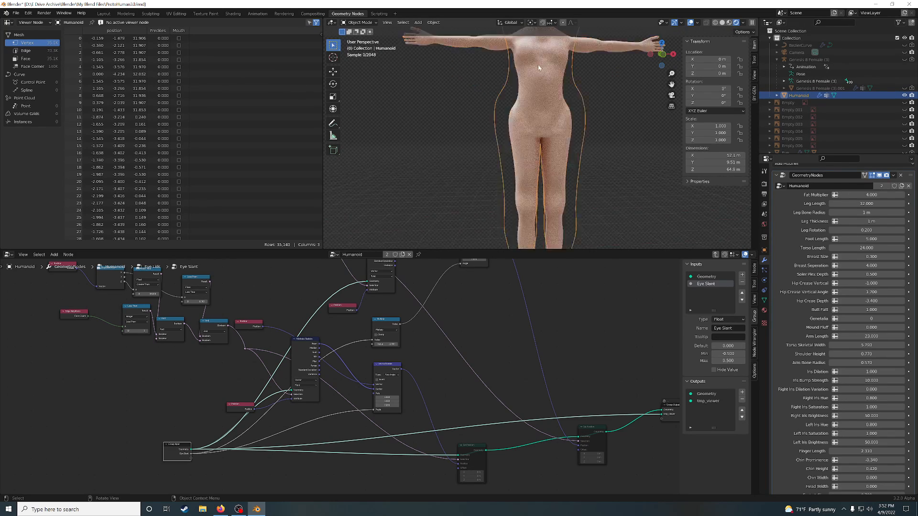
pyautogui.moveTo(563, 91); pyautogui.dragTo(471, 133, button='middle')
pyautogui.scroll(8, 510, 147)
pyautogui.scroll(-3, 509, 136)
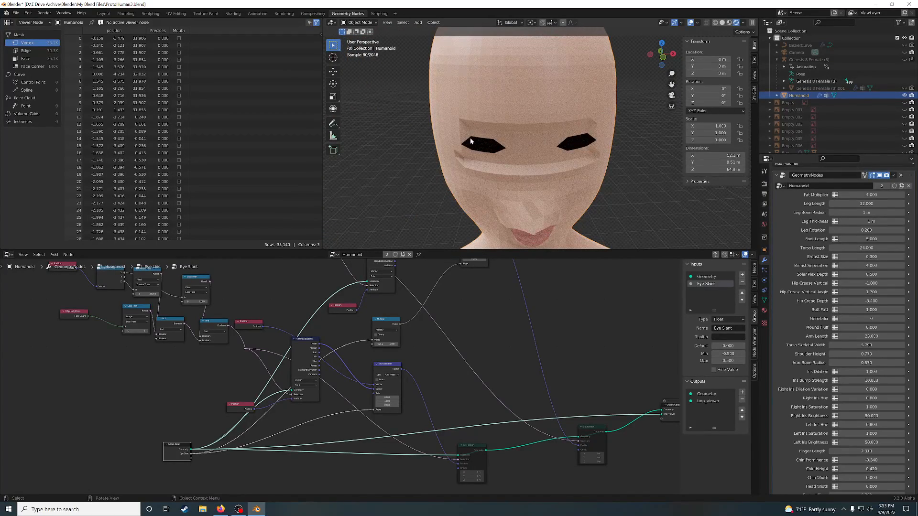
# Move the Edge Neighbors node of the lower eye selection slightly farther down.
pyautogui.moveTo(151, 351); pyautogui.dragTo(179, 395, button='middle')
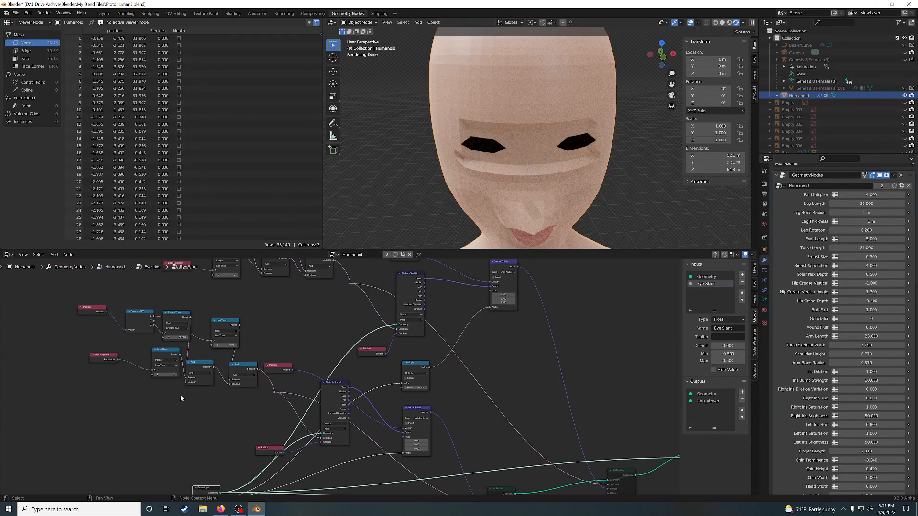
pyautogui.moveTo(106, 359); pyautogui.dragTo(107, 373)
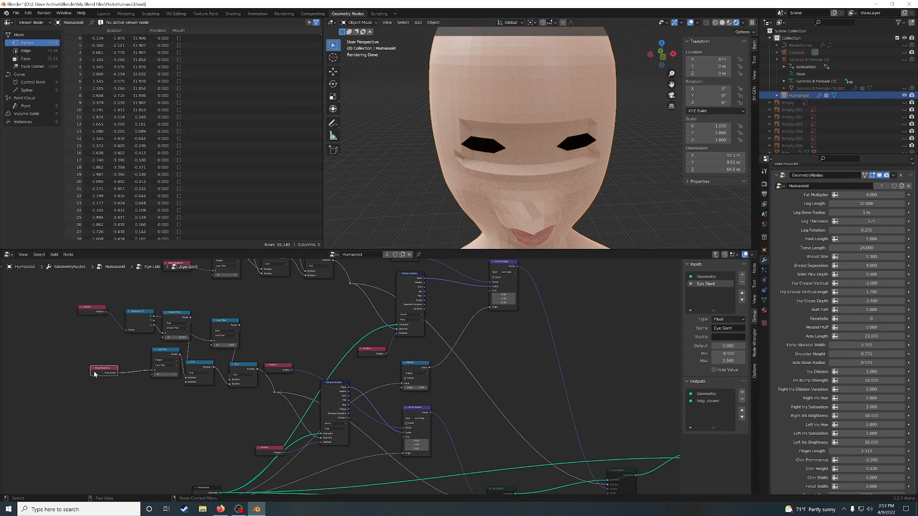
# Spread out the lower eye selection by moving the Less Than node and the Position, Separate XYZ and comparison nodes farther left.
pyautogui.moveTo(169, 356); pyautogui.dragTo(153, 365)
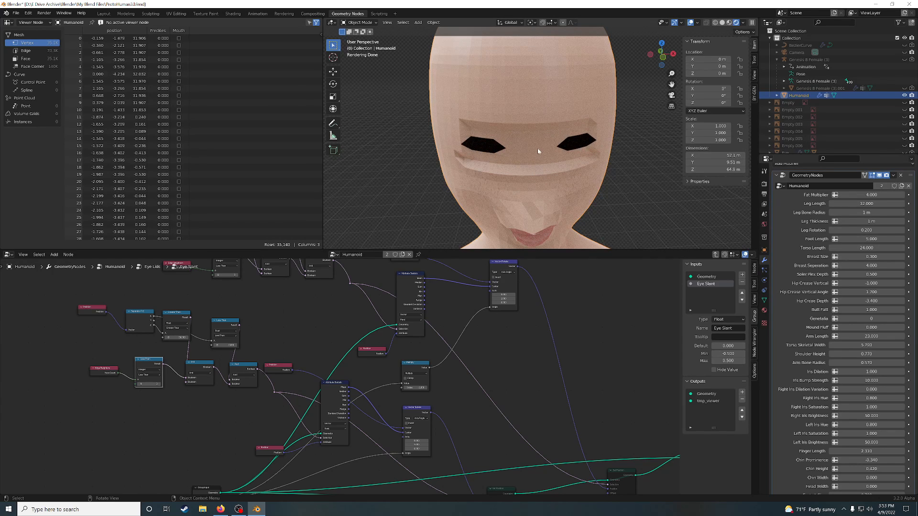
pyautogui.moveTo(492, 413); pyautogui.dragTo(497, 383, button='middle')
pyautogui.moveTo(318, 317); pyautogui.dragTo(356, 332, button='middle')
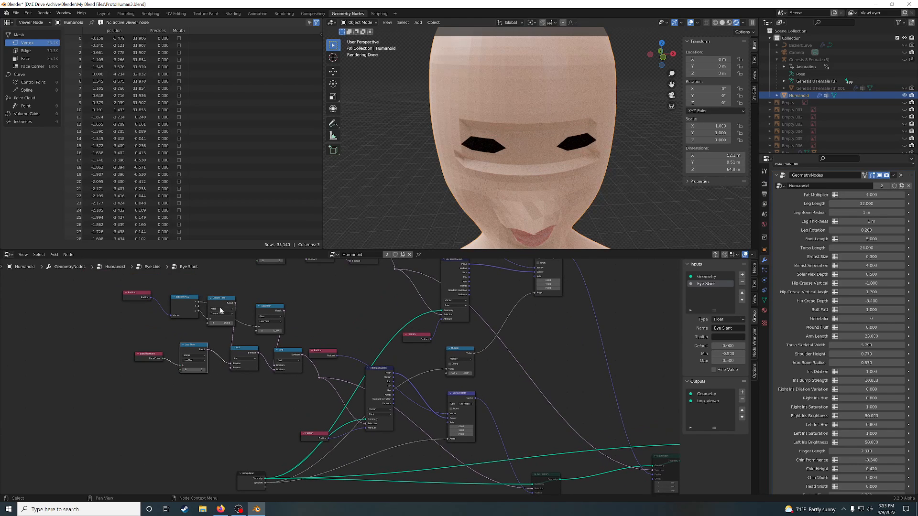
pyautogui.moveTo(140, 285); pyautogui.dragTo(246, 306)
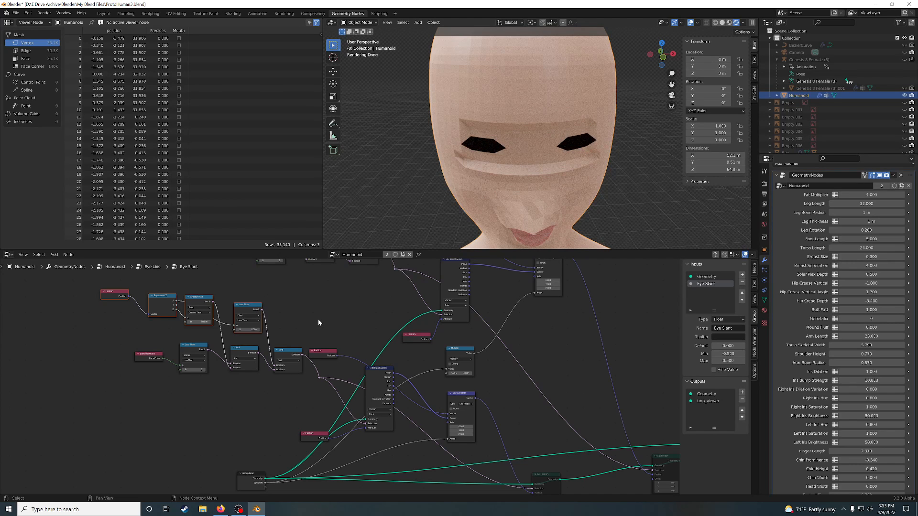
pyautogui.moveTo(340, 313); pyautogui.dragTo(262, 292, button='middle')
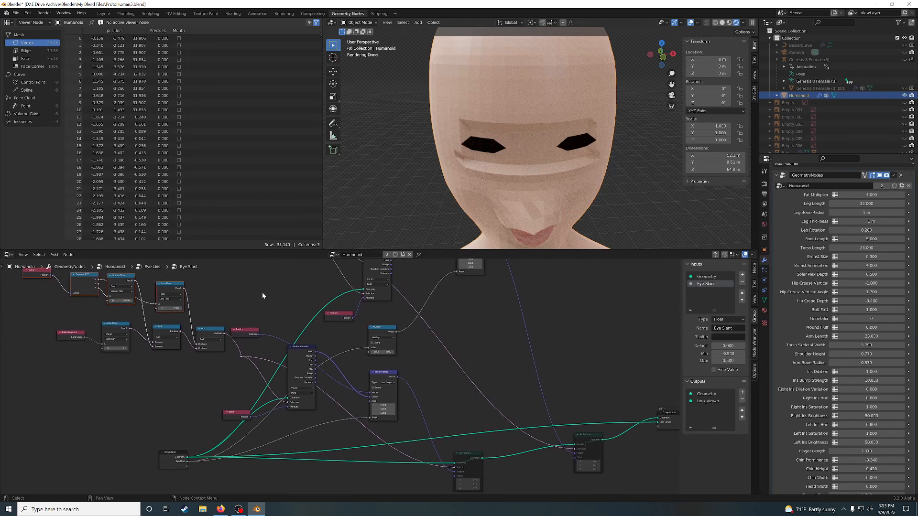
# Move the two Position nodes and the Attribute Statistic node apart beside the lower Vector Rotate node.
pyautogui.moveTo(245, 338); pyautogui.dragTo(314, 342)
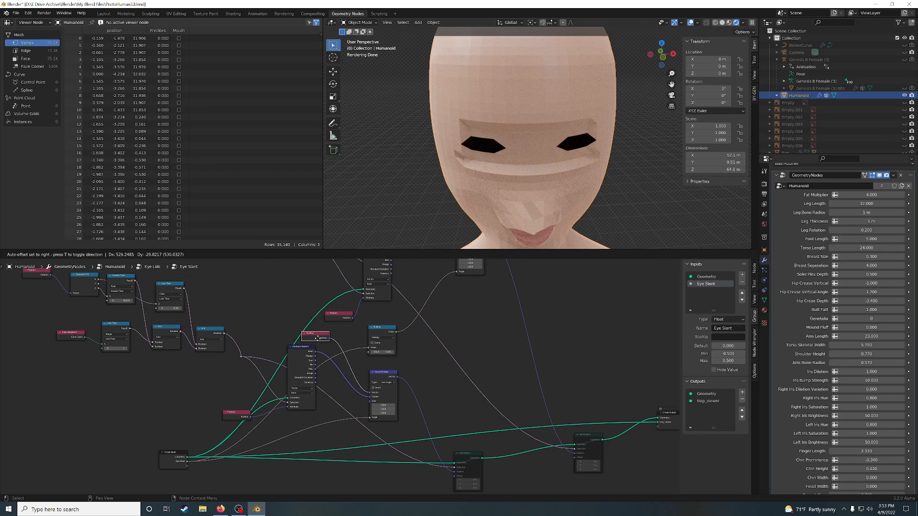
pyautogui.moveTo(229, 418); pyautogui.dragTo(245, 411)
pyautogui.moveTo(299, 359); pyautogui.dragTo(306, 373)
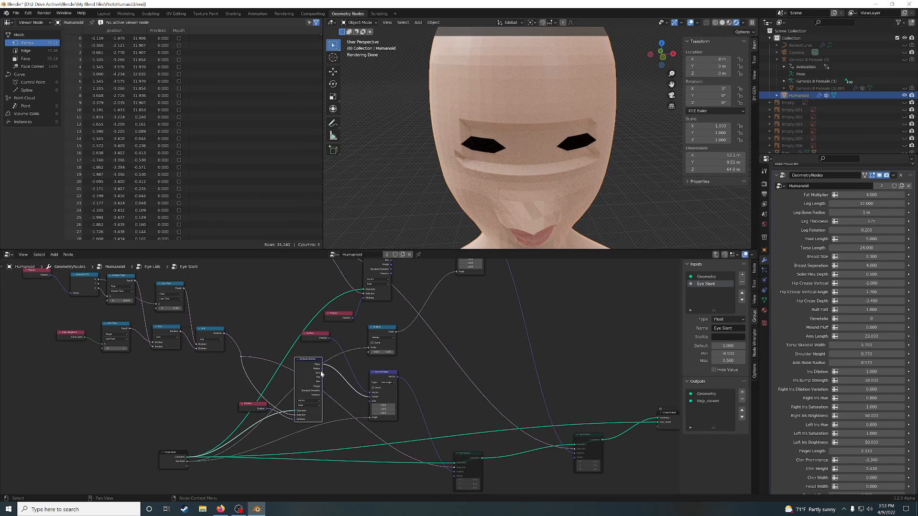
# Try the Invert option on the lower Vector Rotate node.
pyautogui.click(383, 378)
pyautogui.moveTo(385, 388); pyautogui.dragTo(368, 419, button='middle')
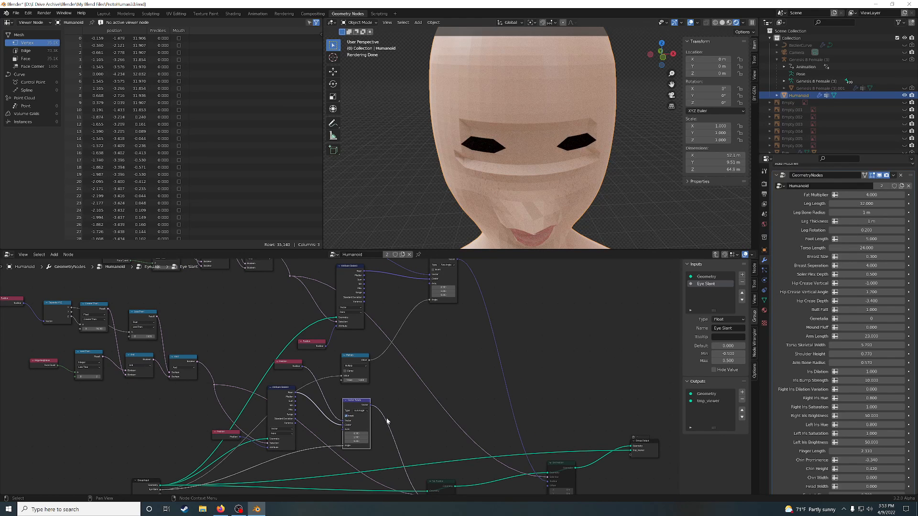
pyautogui.moveTo(387, 420); pyautogui.dragTo(313, 366, button='middle')
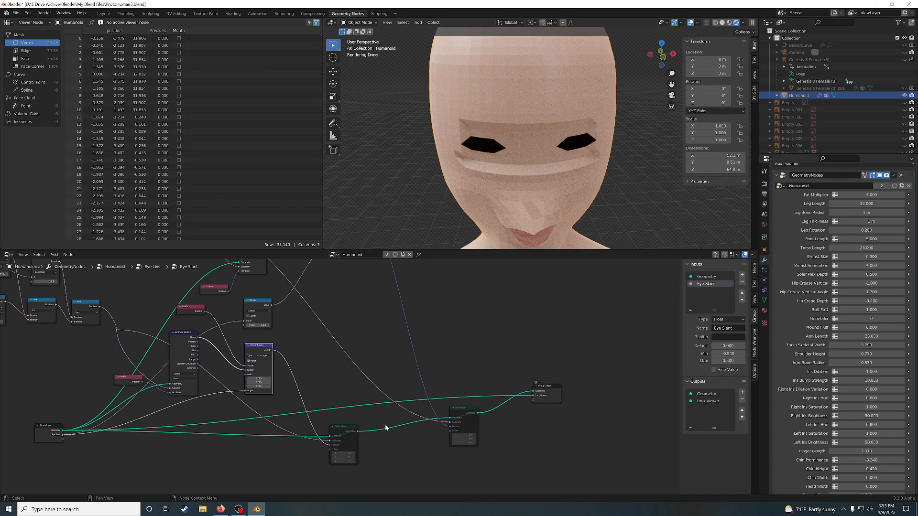
# Unmute both Set Position nodes and turn off Invert on the lower Vector Rotate node.
pyautogui.click(342, 437)
pyautogui.press('m')
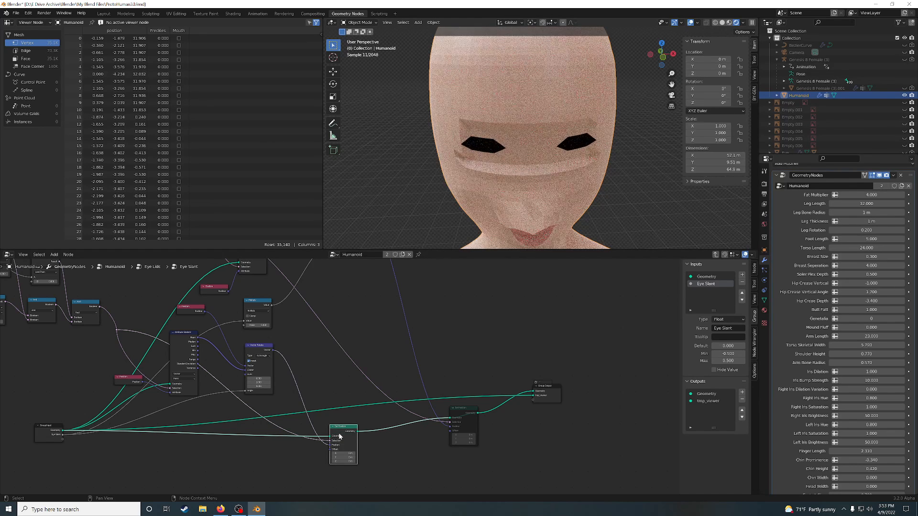
pyautogui.click(460, 420)
pyautogui.press('m')
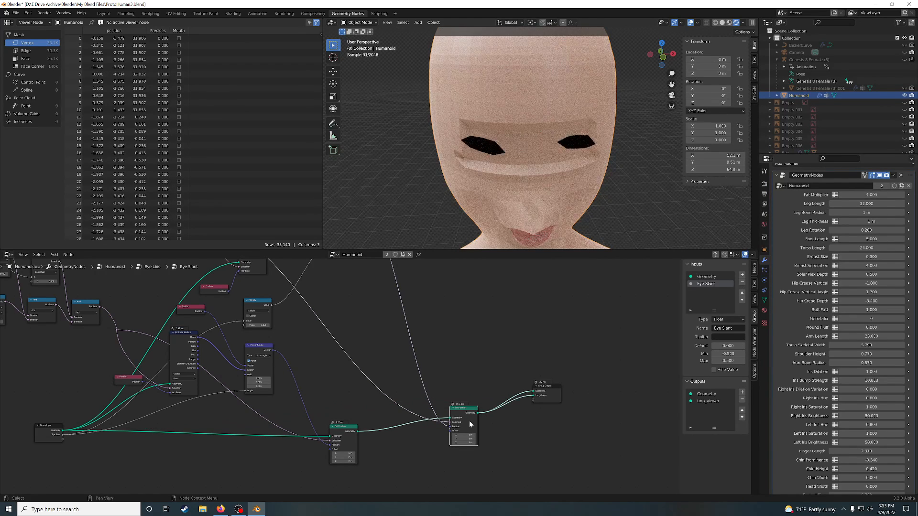
pyautogui.click(249, 361)
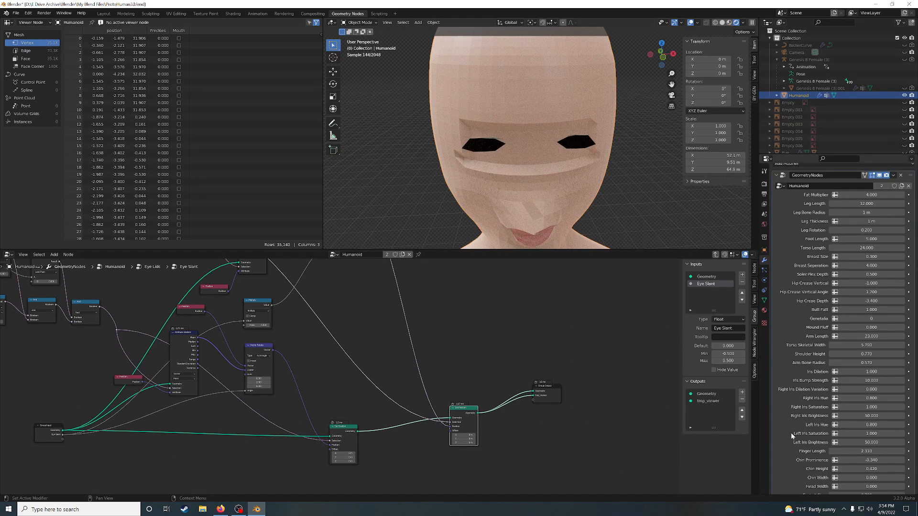
# Set the Humanoid modifier's Eye Slant input to 0.5.
pyautogui.scroll(-5, 795, 433)
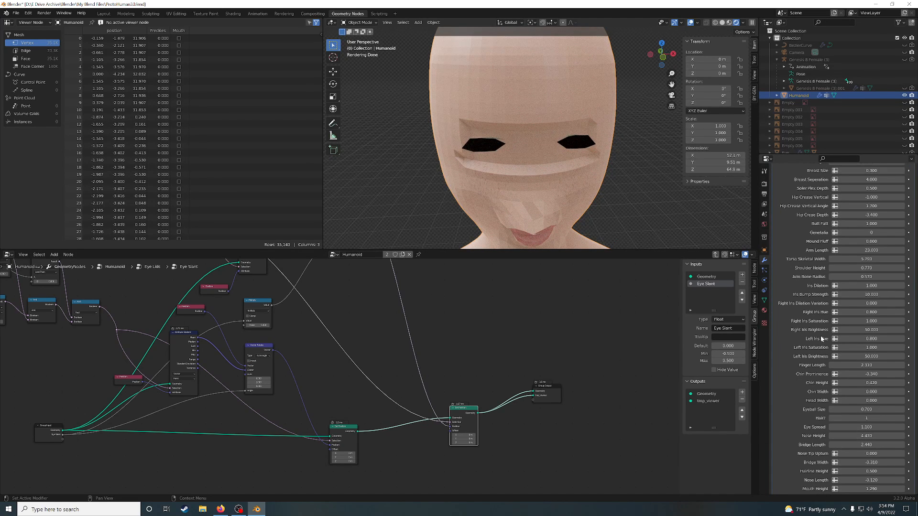
pyautogui.scroll(-7, 815, 377)
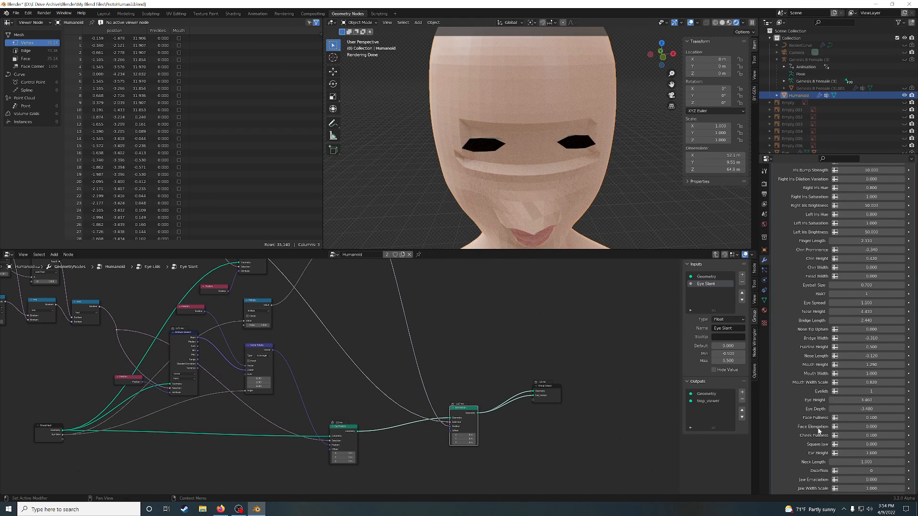
pyautogui.scroll(-3, 818, 432)
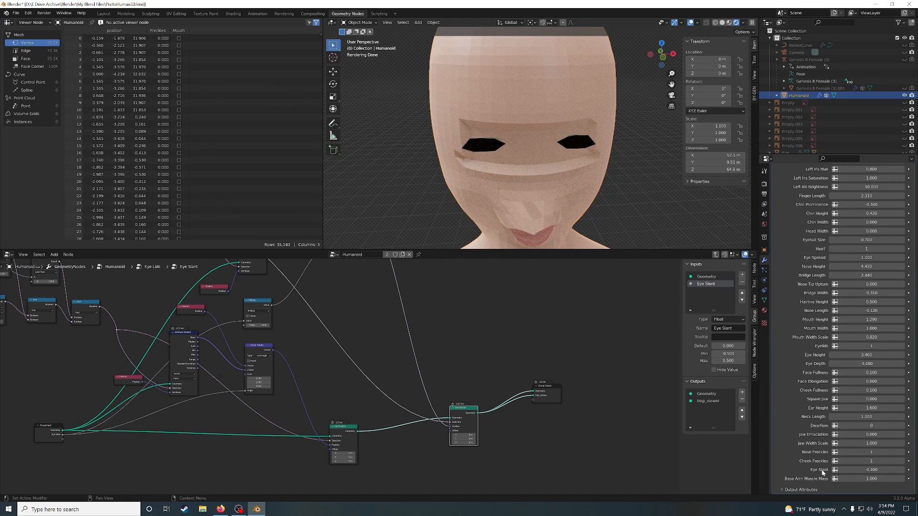
pyautogui.click(878, 471)
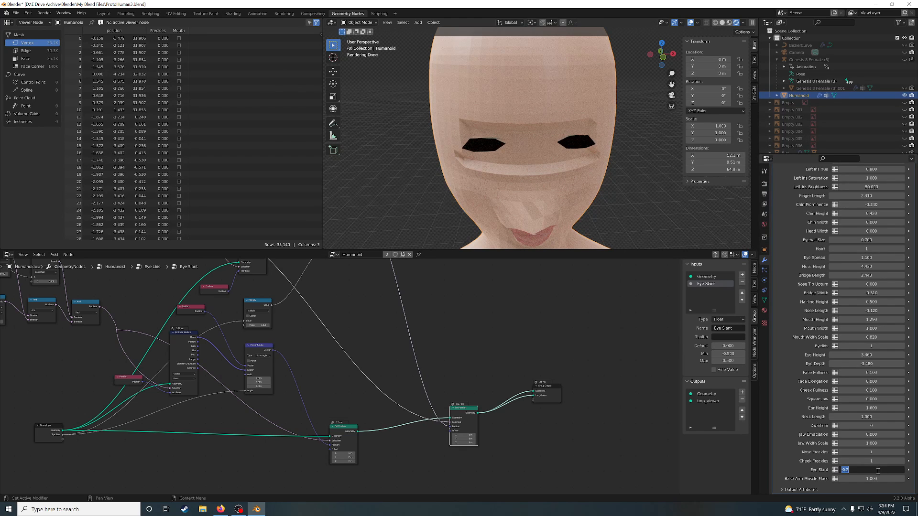
pyautogui.write('0.5')
pyautogui.press('Return')
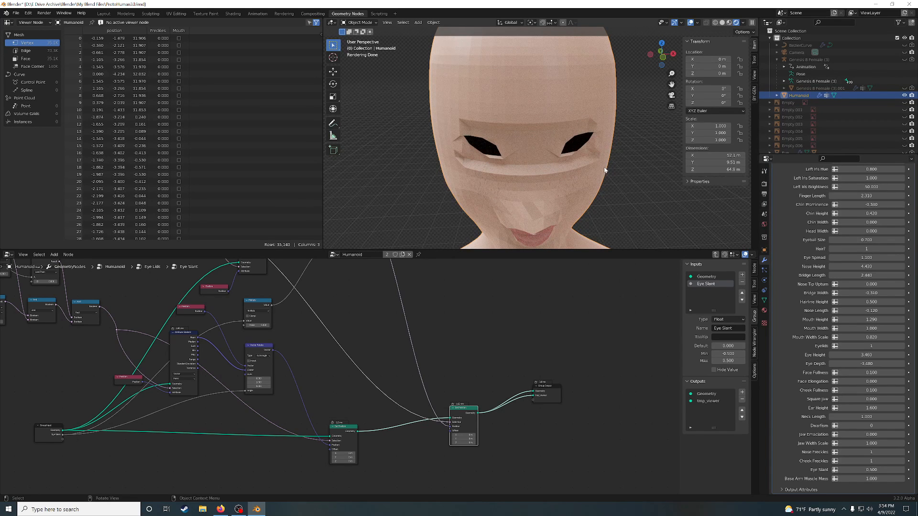
# Leave the Eye Slant and Eye Lids groups and preview the muted node just before the Humanoid group's output.
pyautogui.click(715, 254)
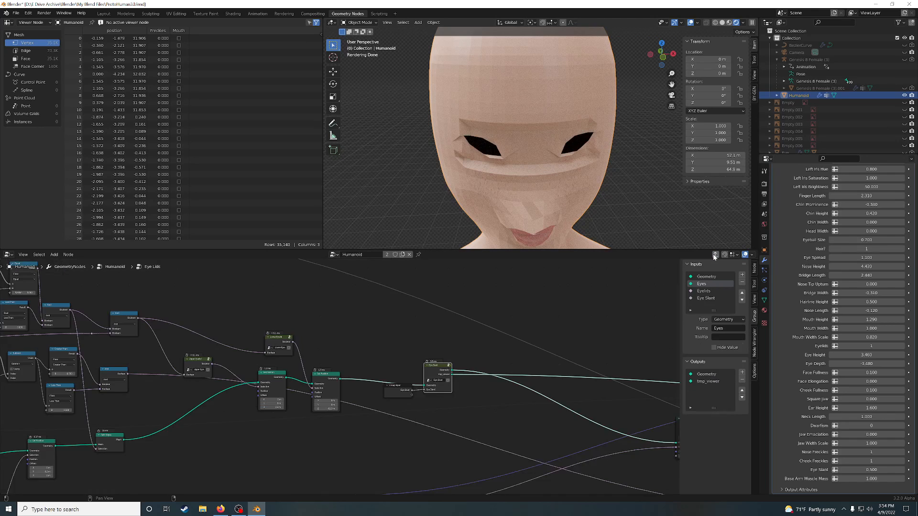
pyautogui.click(715, 255)
pyautogui.moveTo(631, 329); pyautogui.dragTo(286, 347, button='middle')
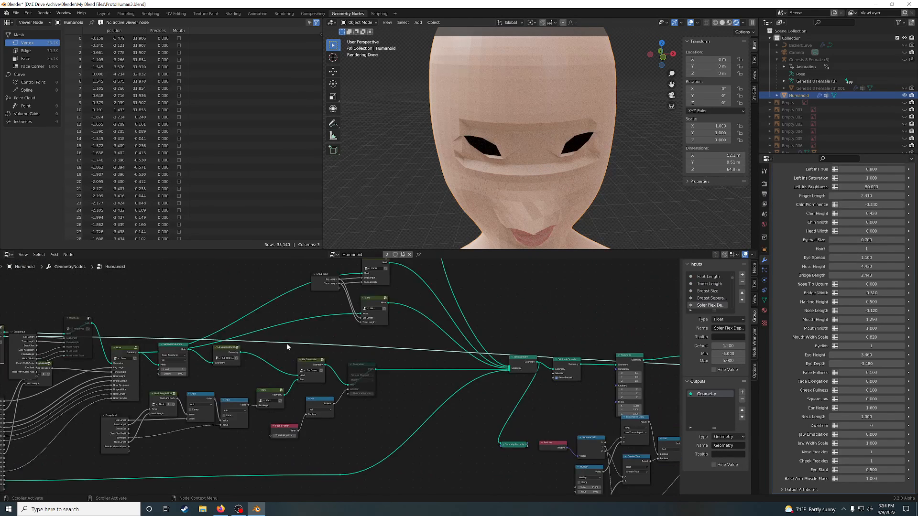
pyautogui.moveTo(556, 327); pyautogui.dragTo(356, 320, button='middle')
pyautogui.moveTo(606, 333); pyautogui.dragTo(437, 325, button='middle')
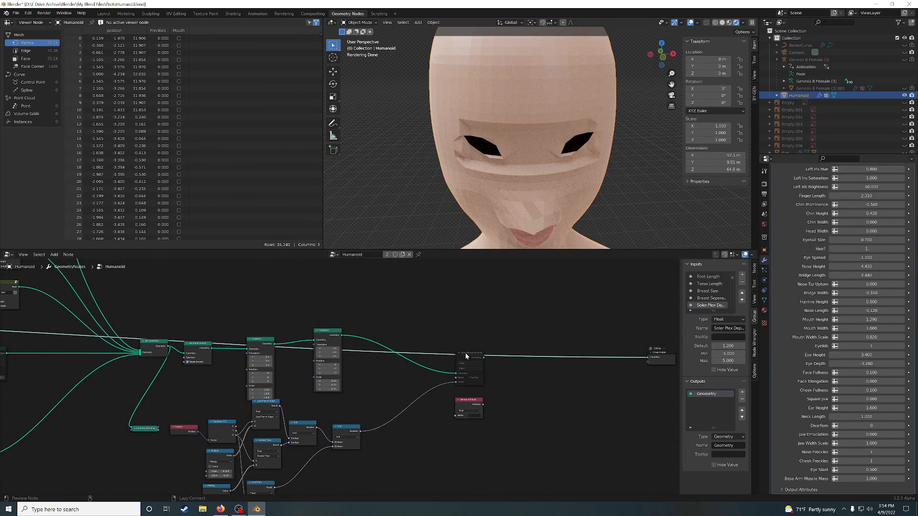
pyautogui.keyDown('ctrl'); pyautogui.keyDown('shift'); pyautogui.click(465, 353); pyautogui.keyUp('shift'); pyautogui.keyUp('ctrl')
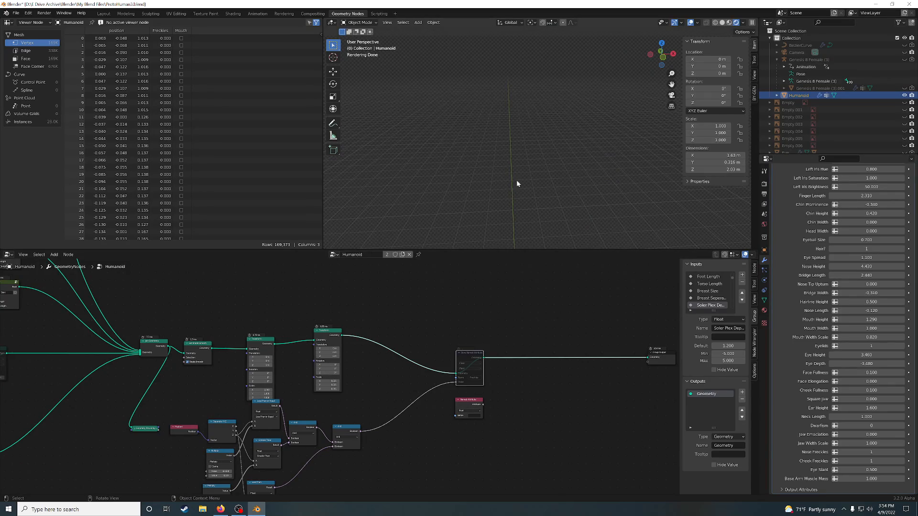
# Frame the finished character's face in the viewport.
pyautogui.scroll(-5, 516, 181)
pyautogui.scroll(5, 516, 181)
pyautogui.moveTo(593, 205); pyautogui.dragTo(599, 150, button='middle')
pyautogui.click(700, 217)
pyautogui.moveTo(678, 198)
pyautogui.mouseDown(button='middle')
pyautogui.moveTo(647, 209)
pyautogui.moveTo(654, 215)
pyautogui.moveTo(660, 197)
pyautogui.mouseUp(button='middle')
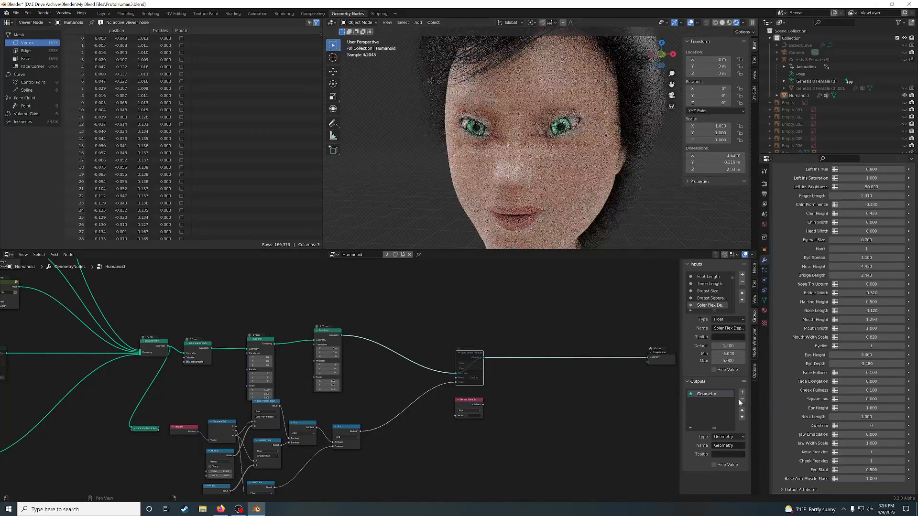
# Try Eye Slant values of -0.5 and 0.2 on the finished face.
pyautogui.click(874, 470)
pyautogui.write('-0.5')
pyautogui.press('Return')
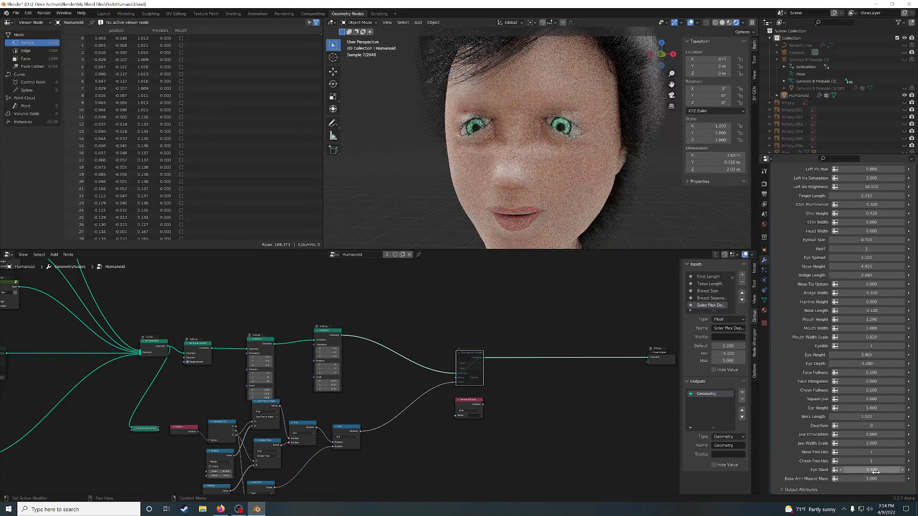
pyautogui.click(875, 472)
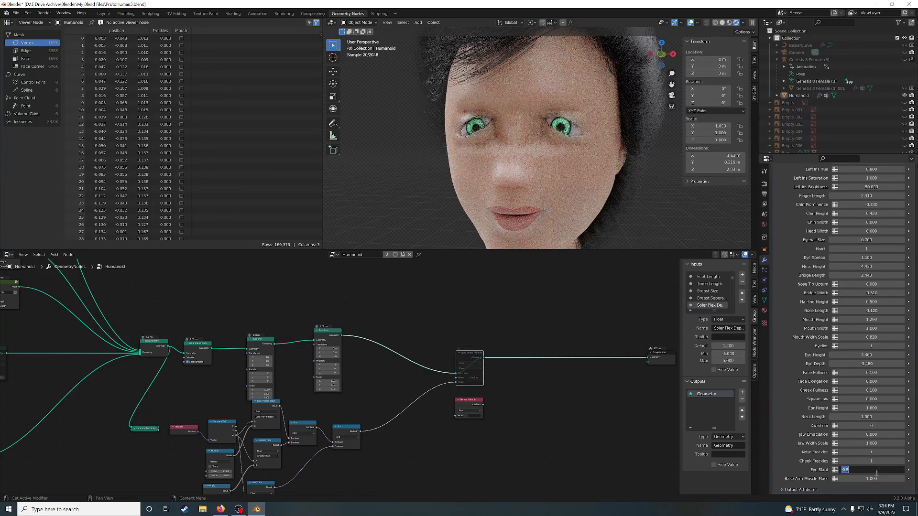
pyautogui.write('.2')
pyautogui.press('Return')
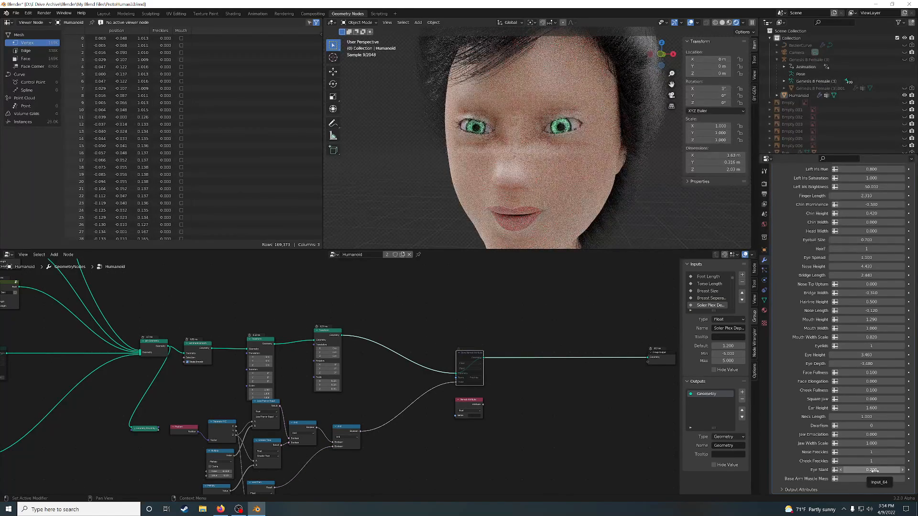
# Set the Humanoid modifier's Eye Slant input to -0.2.
pyautogui.click(876, 471)
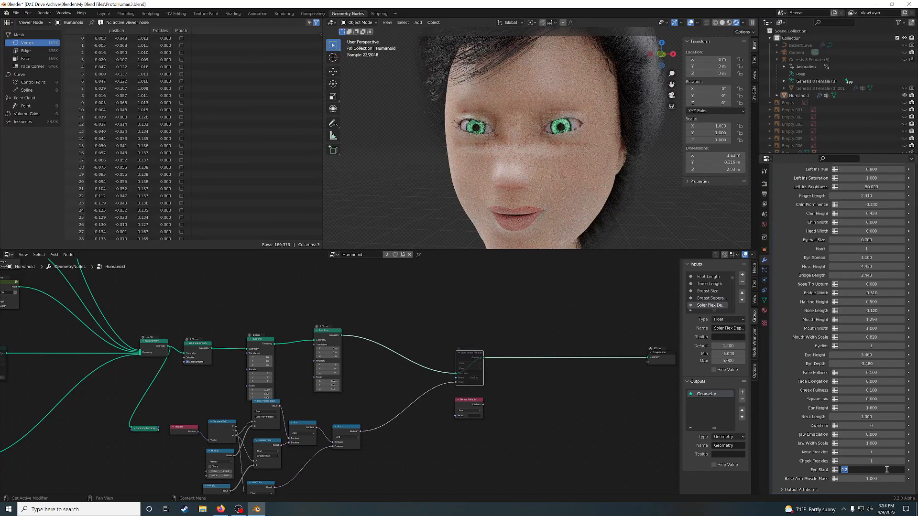
pyautogui.write('-0')
pyautogui.write('.2')
pyautogui.press('Return')
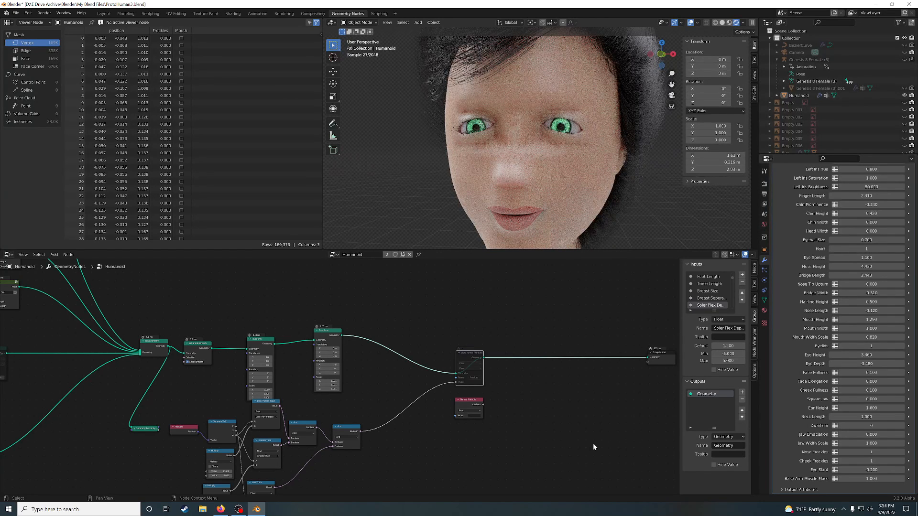
# View the whole character in rendered shading in the Layout workspace, and return to the Geometry Nodes workspace.
pyautogui.scroll(-8, 550, 194)
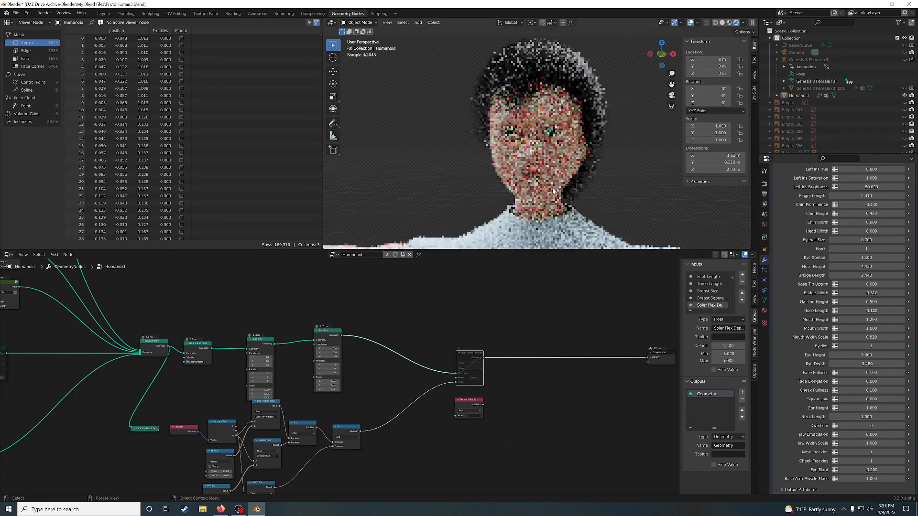
pyautogui.scroll(-3, 574, 192)
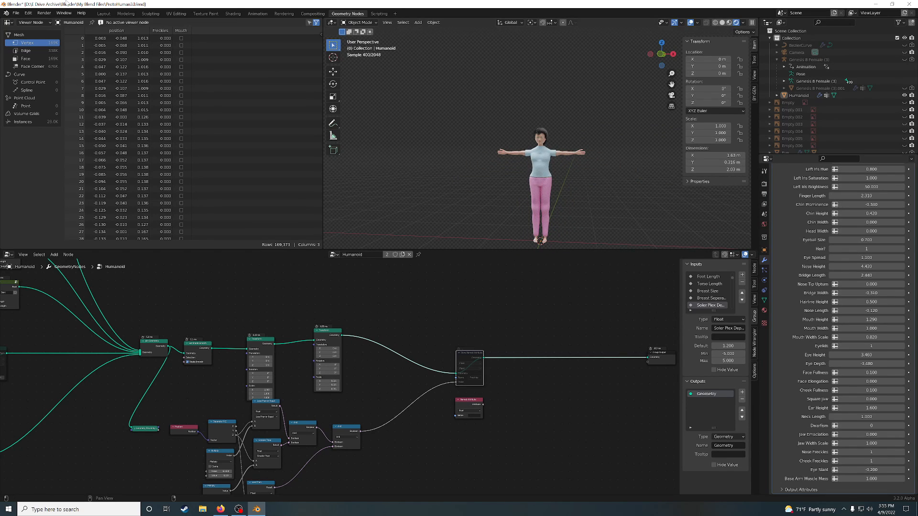
pyautogui.click(98, 13)
pyautogui.scroll(-8, 454, 157)
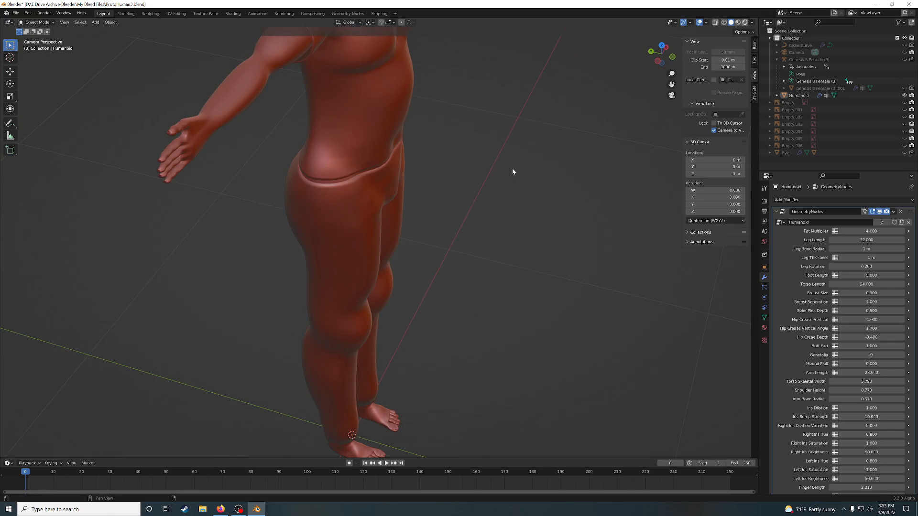
pyautogui.press('z')
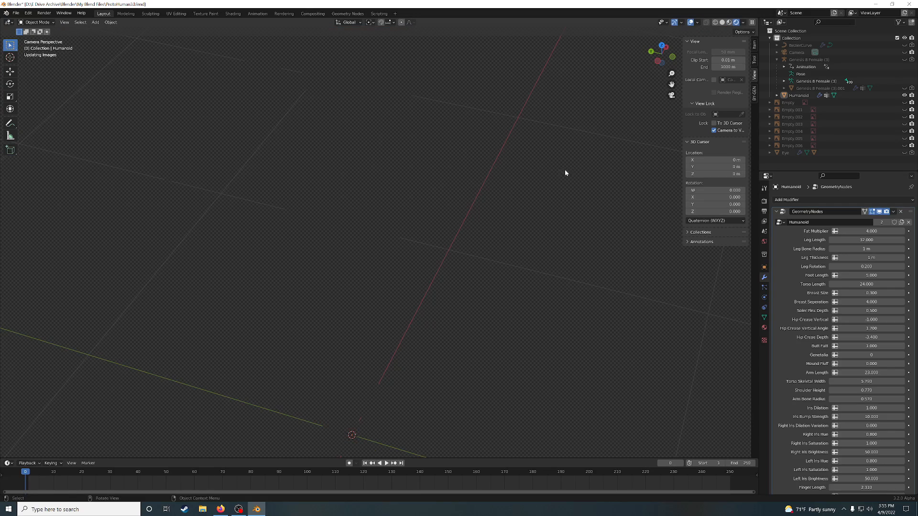
pyautogui.scroll(3, 526, 153)
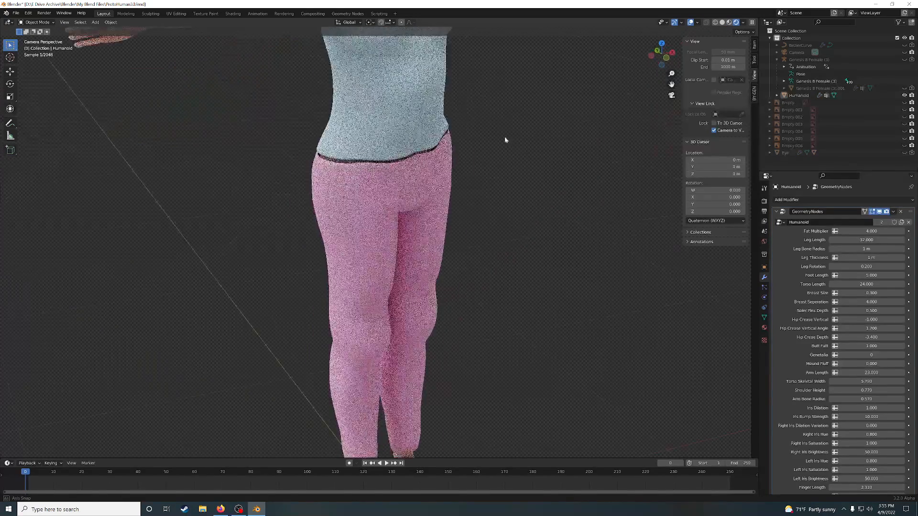
pyautogui.scroll(-6, 505, 140)
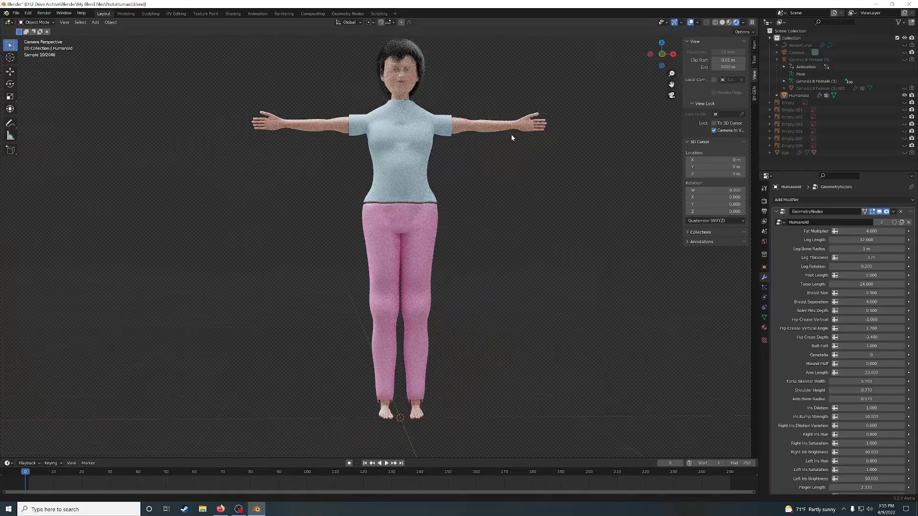
pyautogui.keyDown('shift'); pyautogui.moveTo(512, 135); pyautogui.dragTo(513, 205, button='middle'); pyautogui.keyUp('shift')
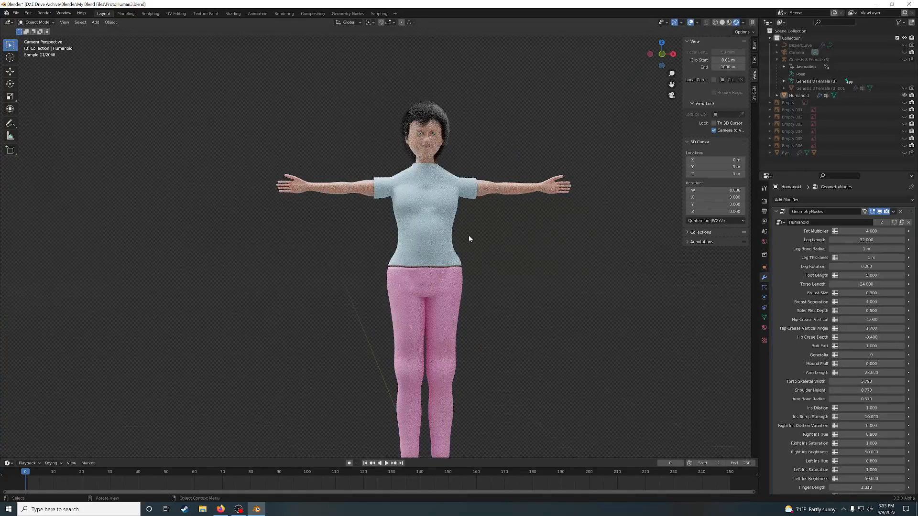
pyautogui.moveTo(454, 237); pyautogui.dragTo(380, 227, button='middle')
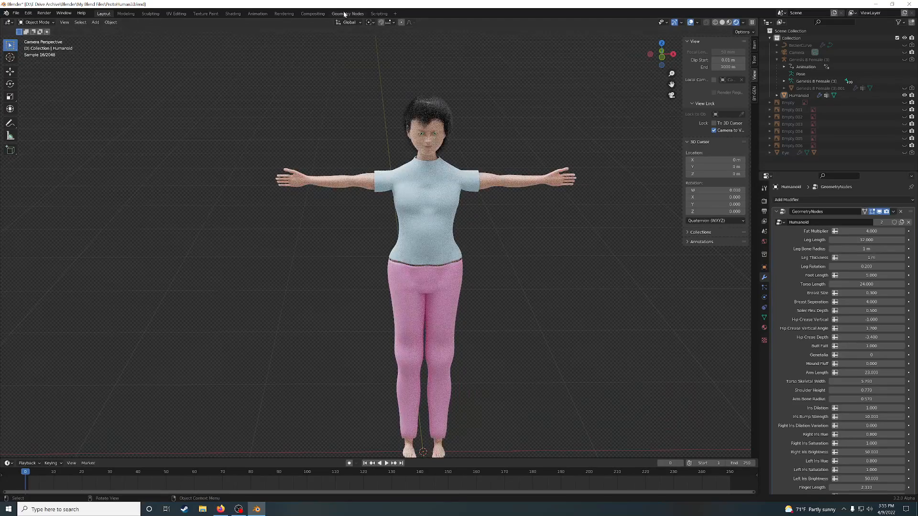
pyautogui.scroll(-6, 411, 330)
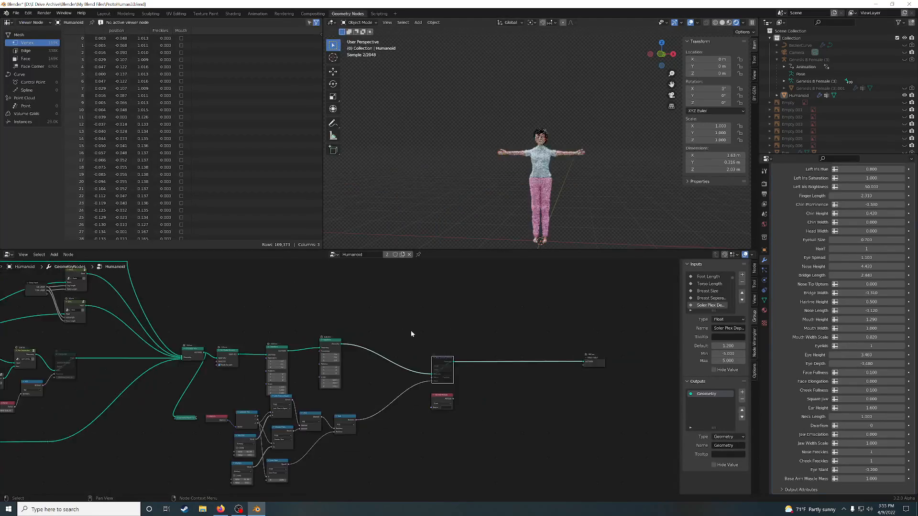
# Open the Shirt node group from the Humanoid tree and point out its Group Input, Position and Separate XYZ nodes.
pyautogui.moveTo(263, 304); pyautogui.dragTo(501, 335, button='middle')
pyautogui.scroll(4, 397, 415)
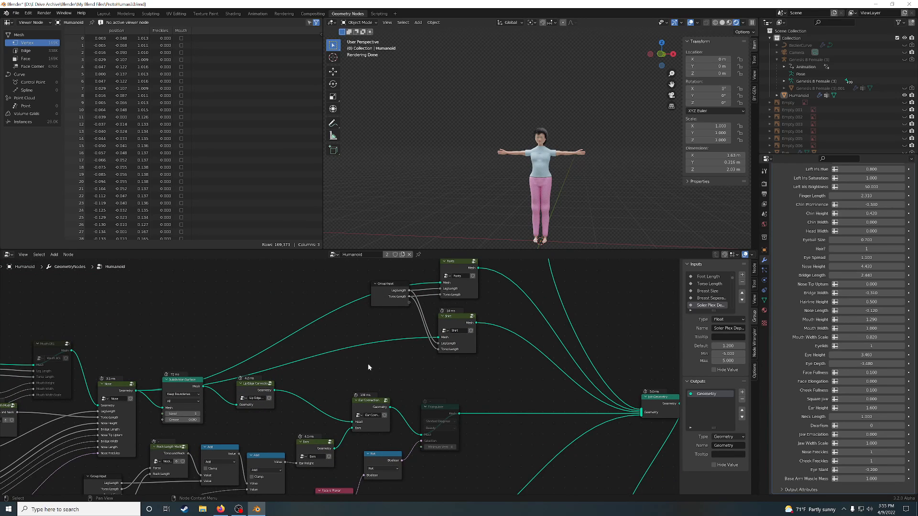
pyautogui.moveTo(499, 312); pyautogui.dragTo(425, 376, button='middle')
pyautogui.click(398, 381)
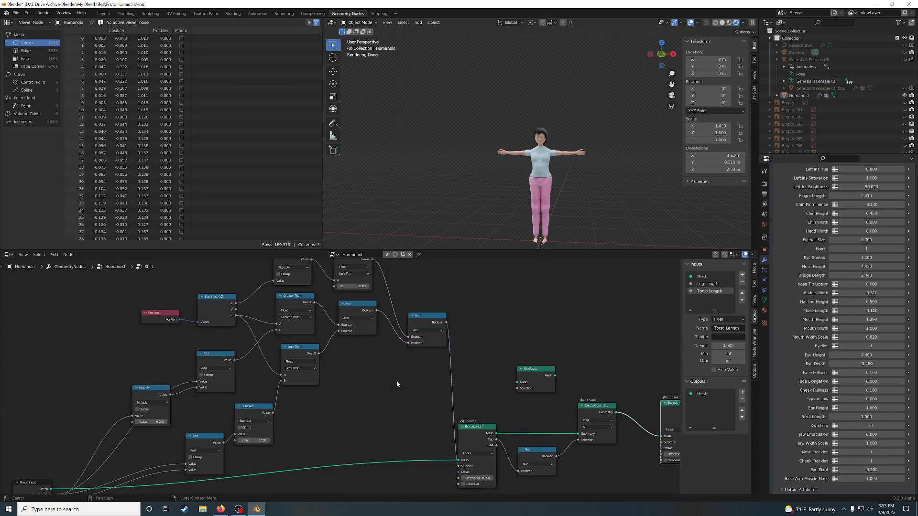
pyautogui.scroll(-2, 378, 388)
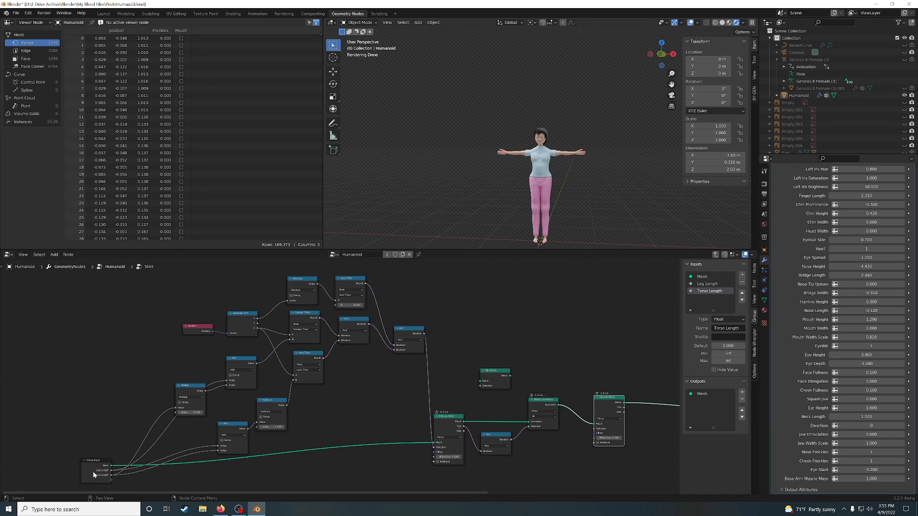
pyautogui.moveTo(93, 471)
pyautogui.mouseDown()
pyautogui.moveTo(99, 457)
pyautogui.moveTo(93, 477)
pyautogui.mouseUp()
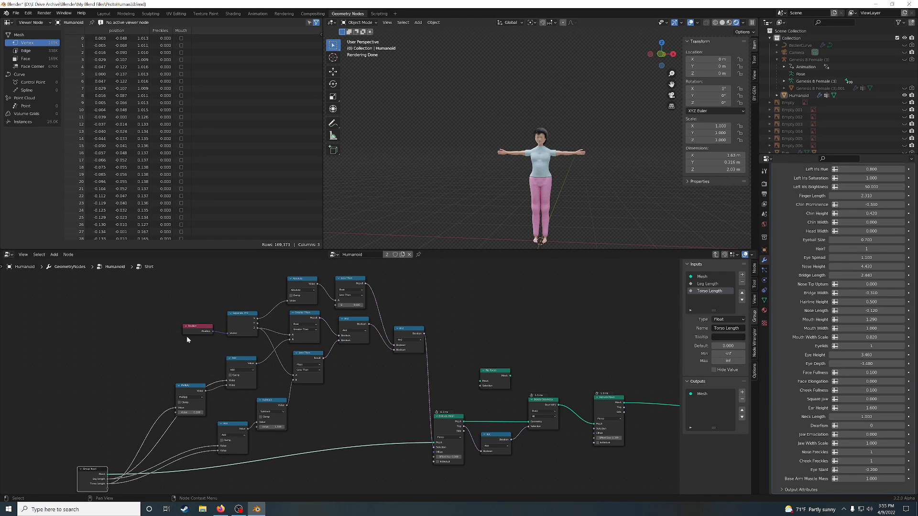
pyautogui.moveTo(242, 321); pyautogui.dragTo(196, 328)
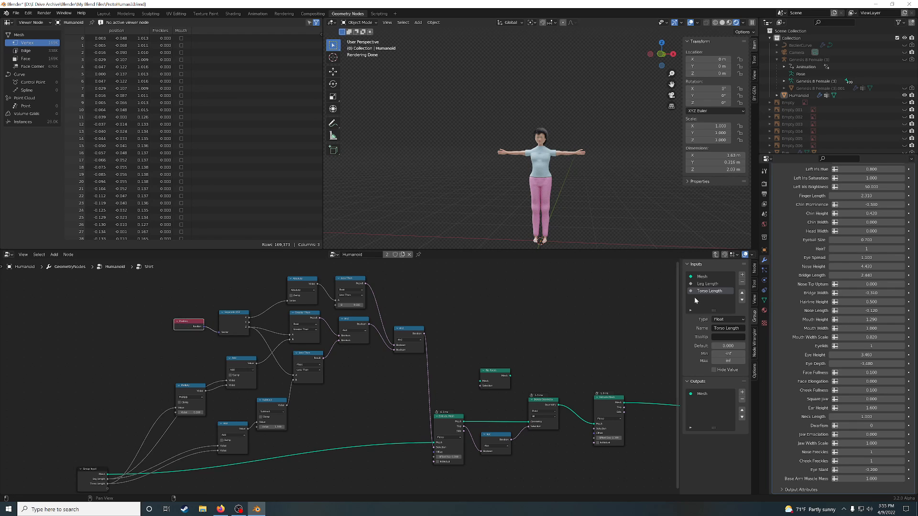
# Leave the Shirt group for the parent Humanoid tree, point out the Shirt node and reopen the group.
pyautogui.press('Tab')
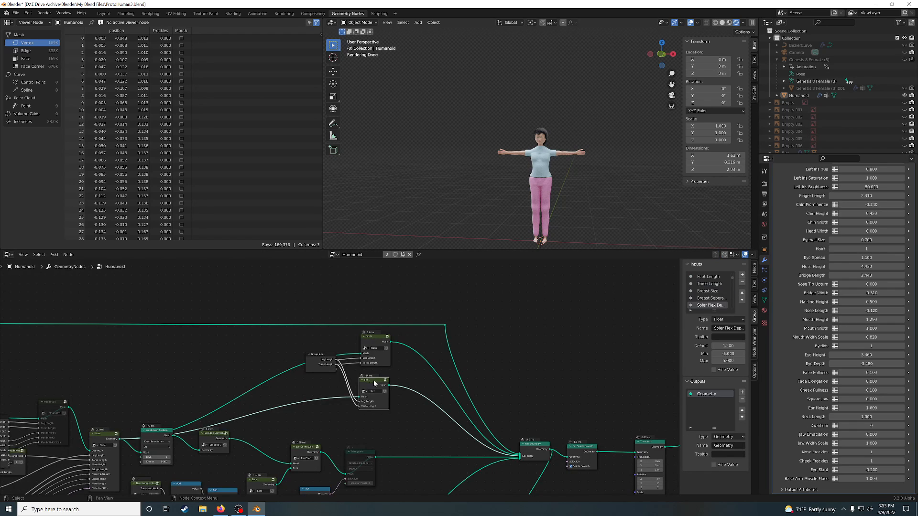
pyautogui.moveTo(374, 382); pyautogui.dragTo(376, 383)
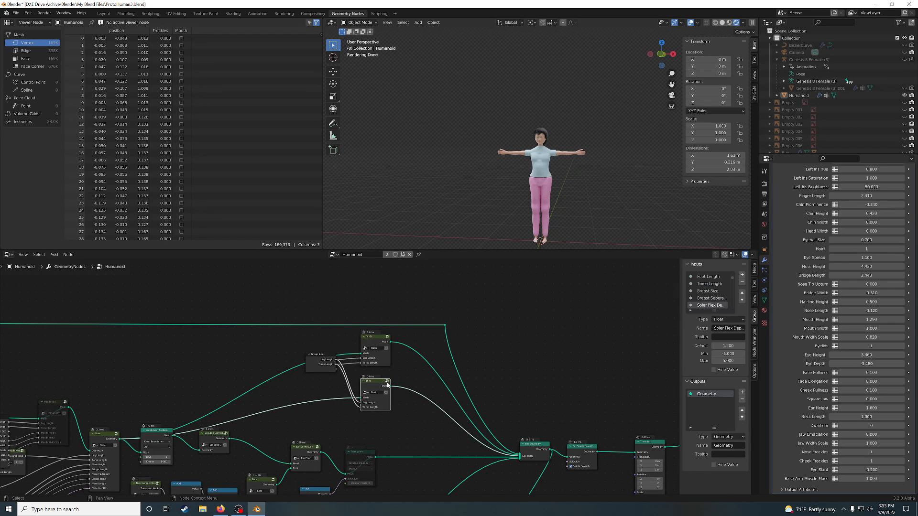
pyautogui.click(387, 384)
pyautogui.moveTo(334, 415); pyautogui.dragTo(357, 404, button='middle')
pyautogui.scroll(4, 524, 187)
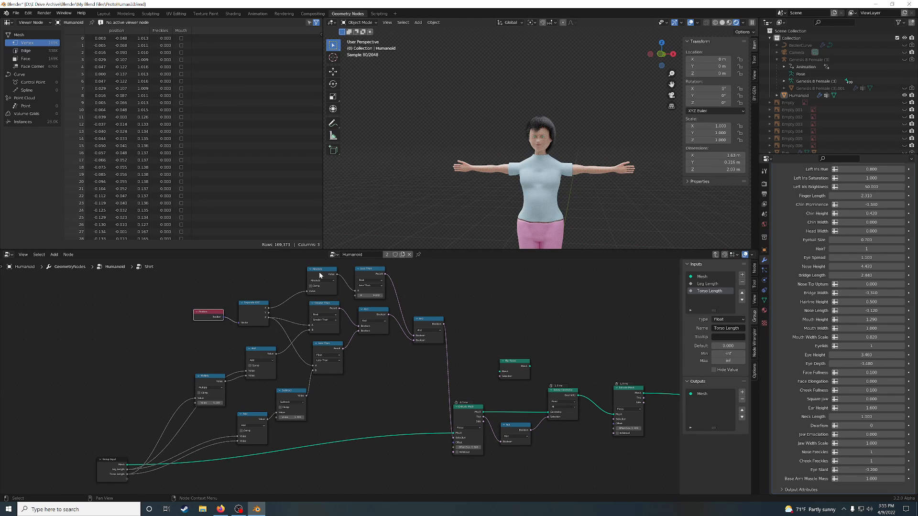
# Examine the Shirt group's comparison nodes and the Extrude Mesh and Delete Geometry nodes they drive.
pyautogui.moveTo(321, 304); pyautogui.dragTo(321, 306)
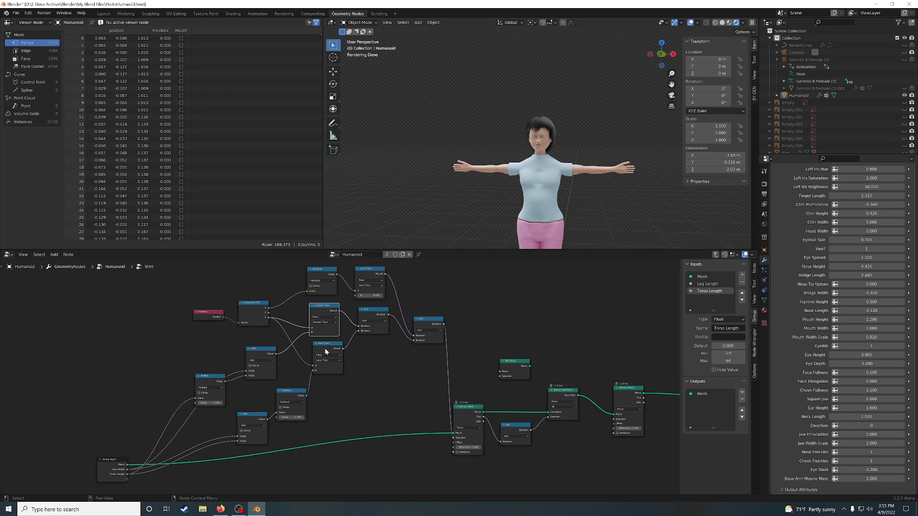
pyautogui.moveTo(327, 353); pyautogui.dragTo(322, 351)
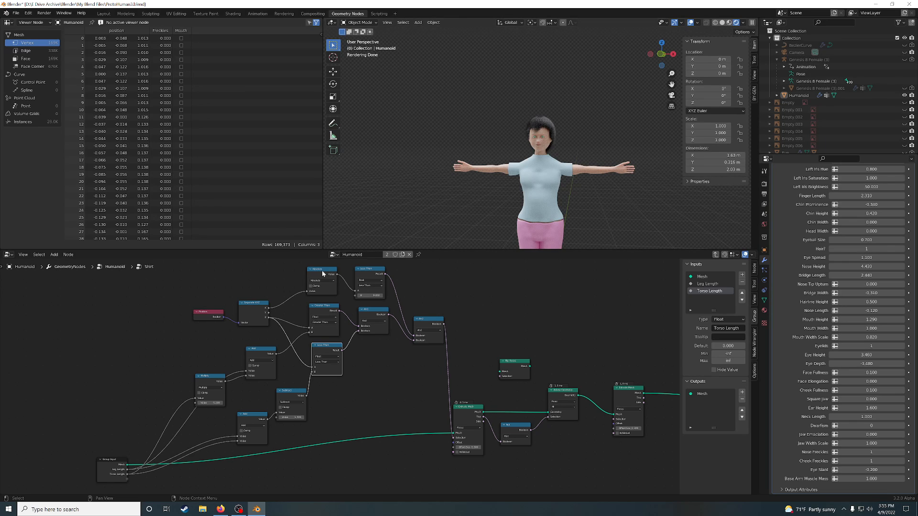
pyautogui.moveTo(322, 273); pyautogui.dragTo(368, 276)
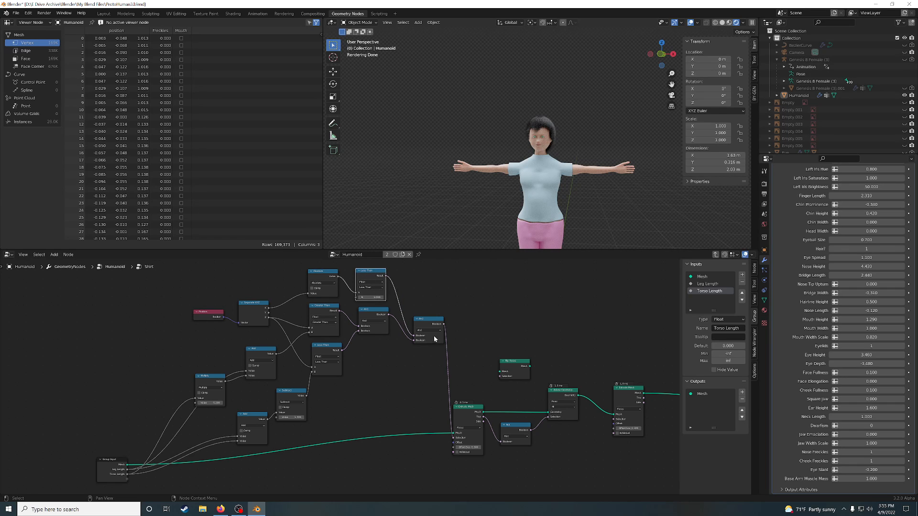
pyautogui.moveTo(474, 423); pyautogui.dragTo(408, 390, button='middle')
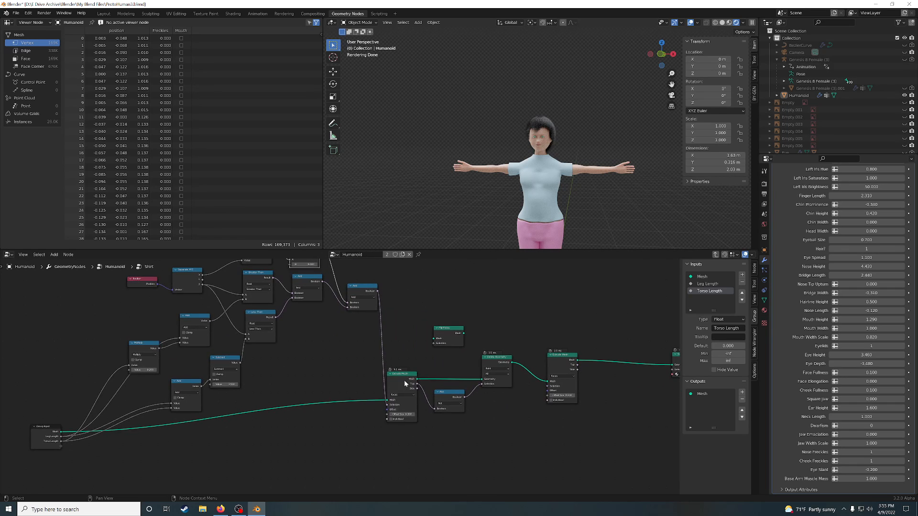
pyautogui.moveTo(401, 379); pyautogui.dragTo(399, 373)
pyautogui.moveTo(399, 372); pyautogui.dragTo(216, 369, button='middle')
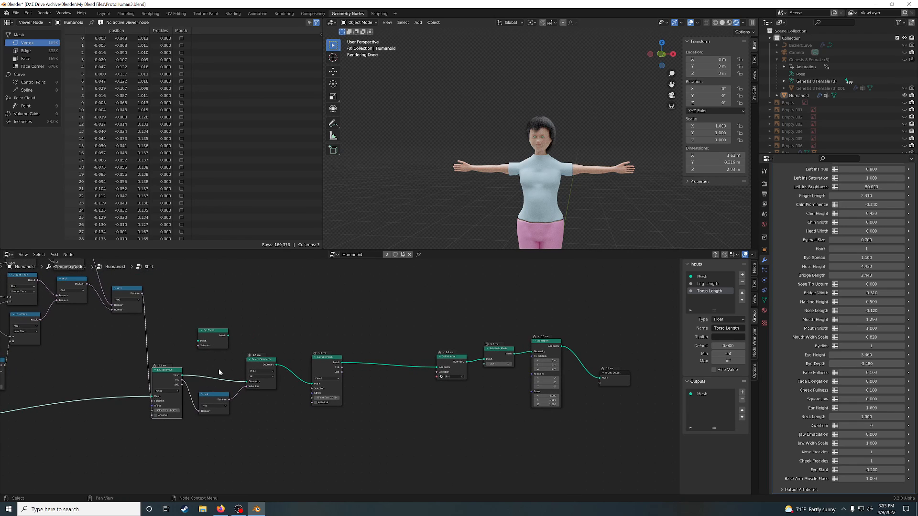
pyautogui.moveTo(259, 367); pyautogui.dragTo(259, 366)
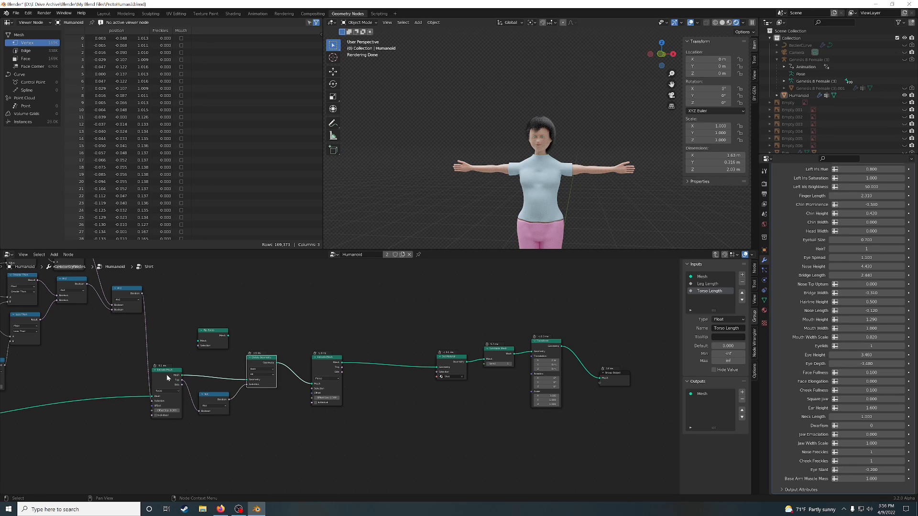
pyautogui.moveTo(325, 368); pyautogui.dragTo(328, 365)
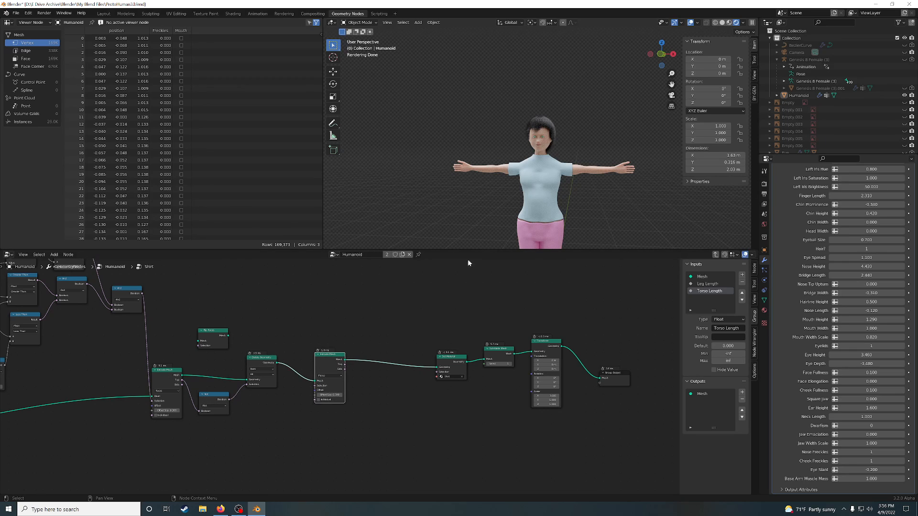
# Inspect the rendered shirt's sleeve opening and collar up close, and bring the whole character back into view.
pyautogui.moveTo(612, 191); pyautogui.dragTo(560, 110, button='middle')
pyautogui.scroll(6, 569, 190)
pyautogui.scroll(3, 518, 179)
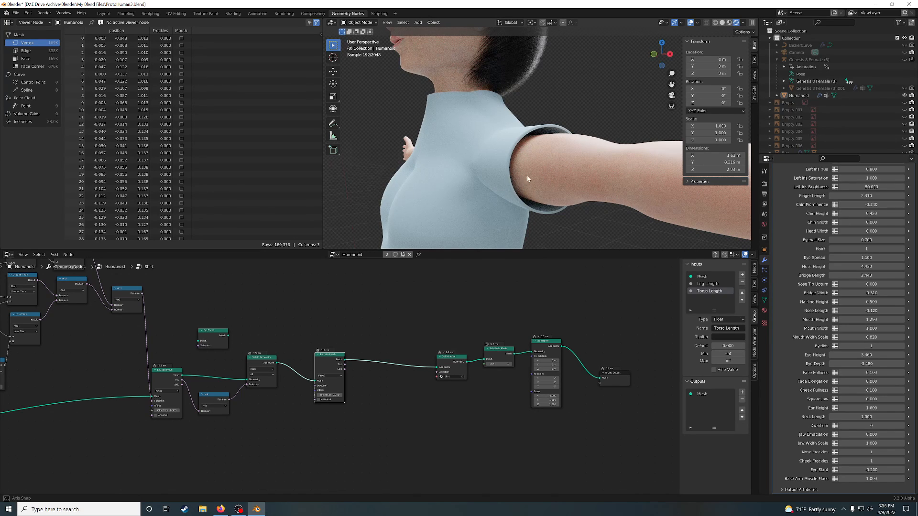
pyautogui.moveTo(529, 180); pyautogui.dragTo(585, 153, button='middle')
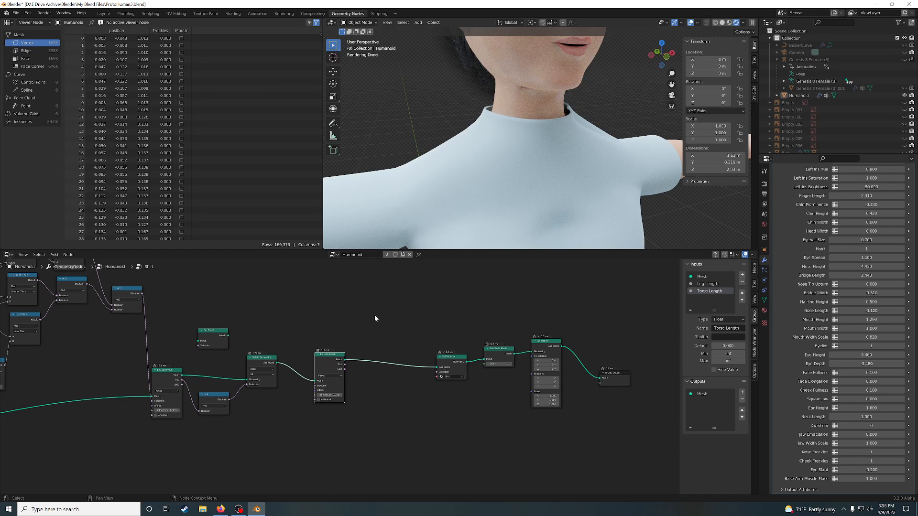
pyautogui.moveTo(592, 147); pyautogui.dragTo(633, 231, button='middle')
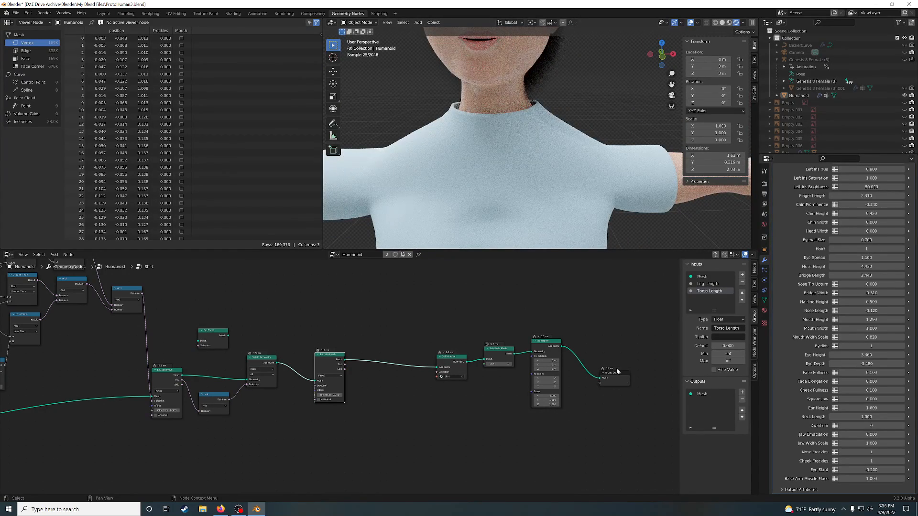
pyautogui.scroll(-5, 586, 194)
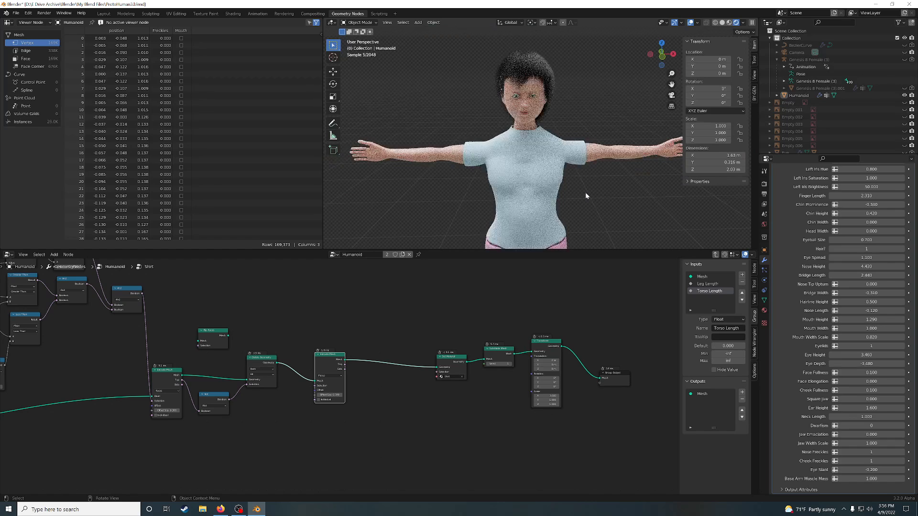
pyautogui.scroll(-5, 585, 192)
# Set the Humanoid modifier's Leg Length to 24 and frame the whole character.
pyautogui.moveTo(328, 316); pyautogui.dragTo(497, 350, button='middle')
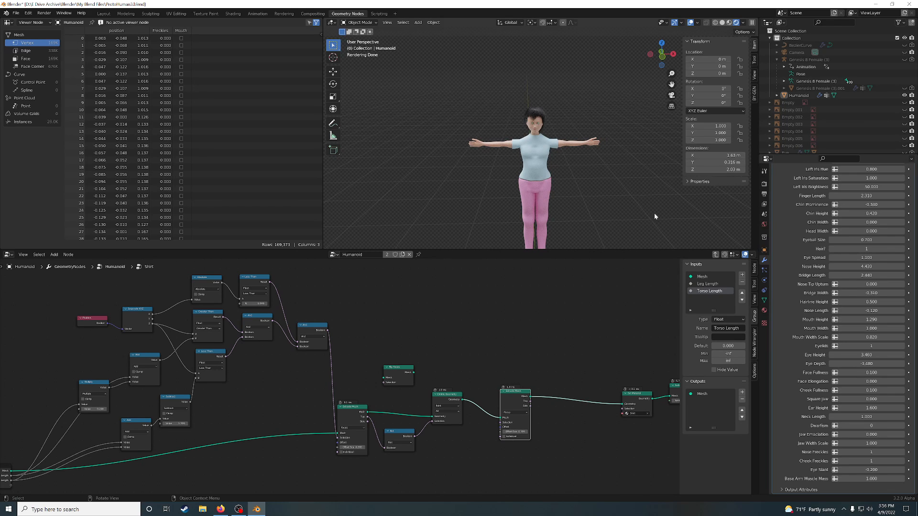
pyautogui.scroll(10, 846, 300)
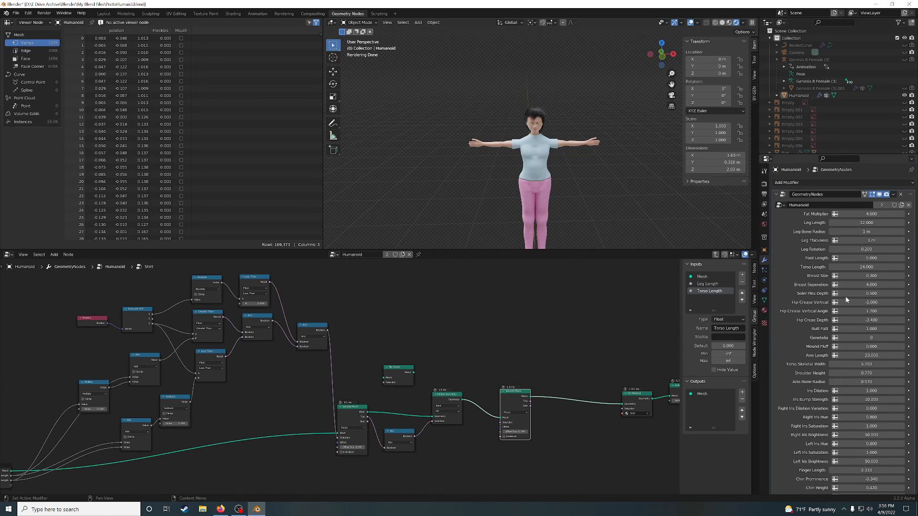
pyautogui.click(872, 223)
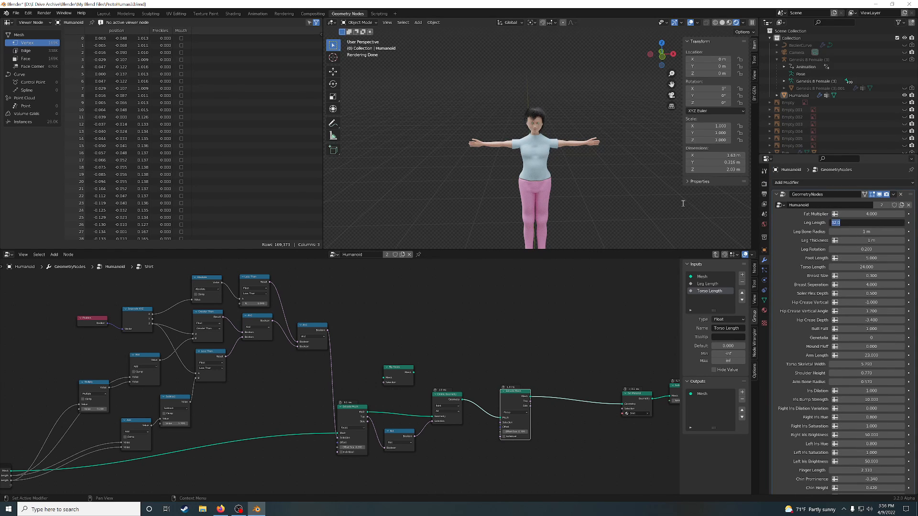
pyautogui.write('24')
pyautogui.press('Return')
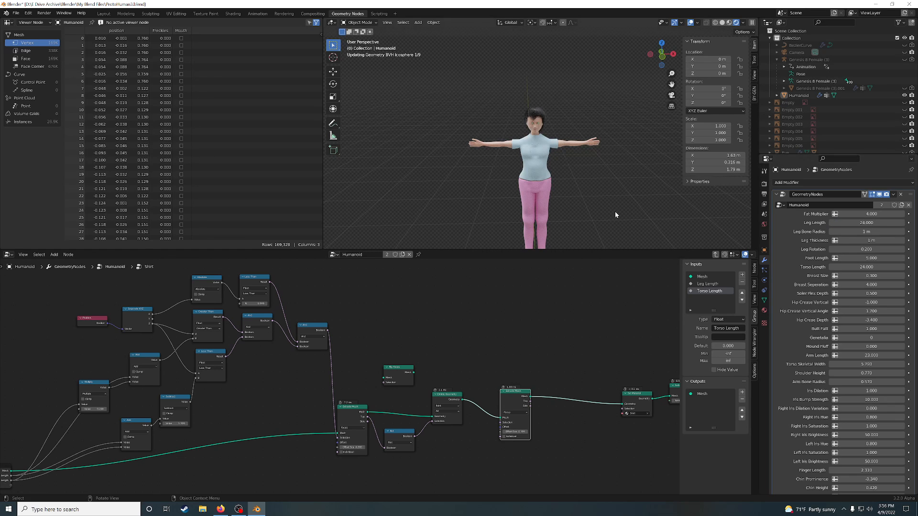
pyautogui.moveTo(614, 211); pyautogui.dragTo(594, 199, button='middle')
pyautogui.scroll(-2, 624, 183)
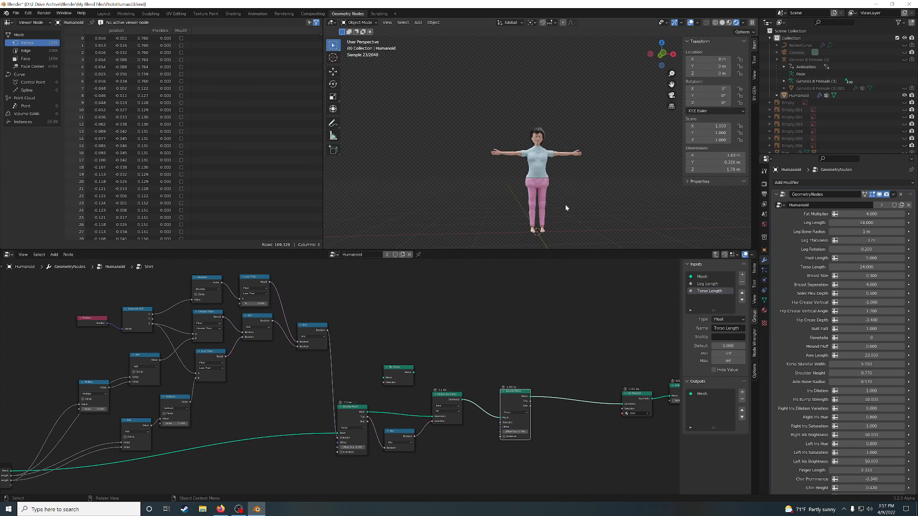
# Set the Humanoid modifier's Dwarfism input to 1.
pyautogui.scroll(-12, 820, 420)
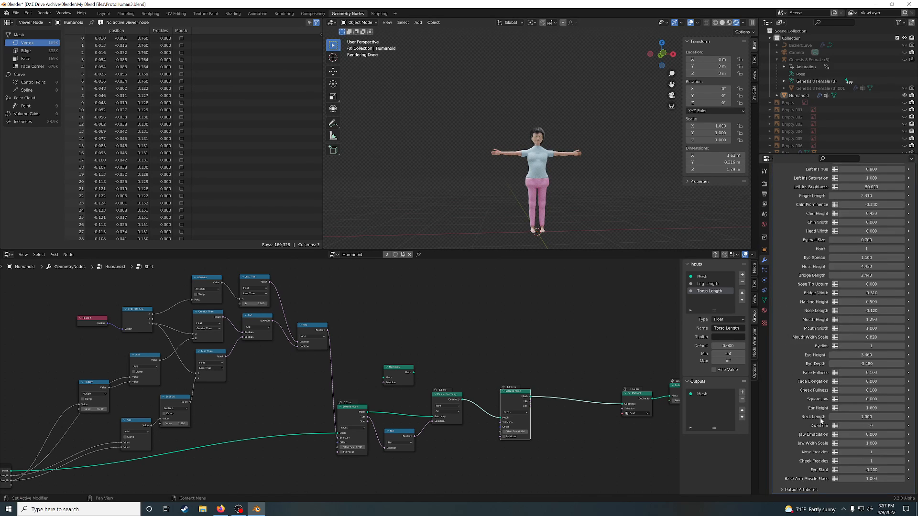
pyautogui.click(883, 426)
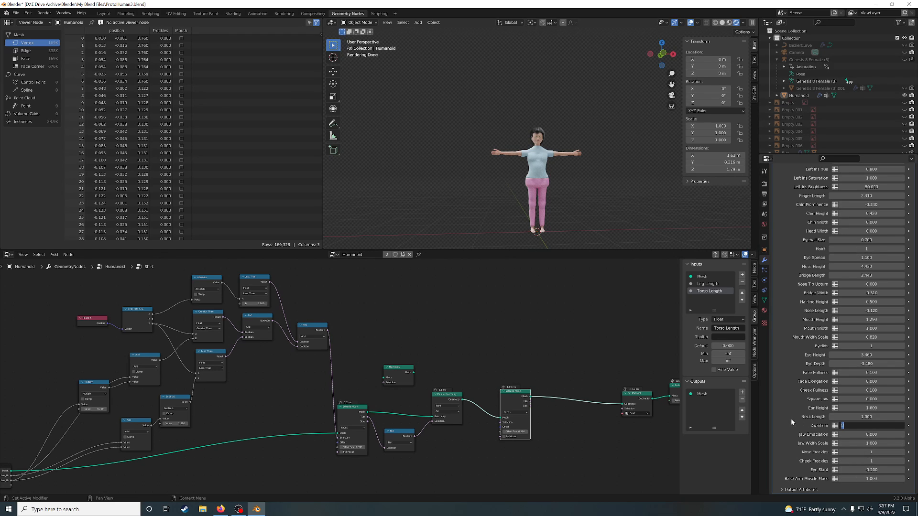
pyautogui.write('1')
pyautogui.press('Return')
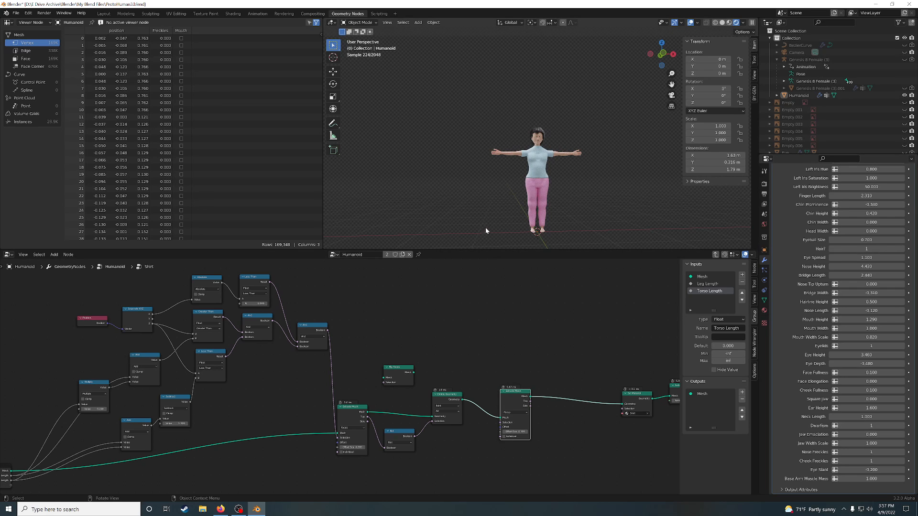
# Frame the character's legs and compare their shape by setting Dwarfism to 0 and back to 1.
pyautogui.scroll(3, 493, 219)
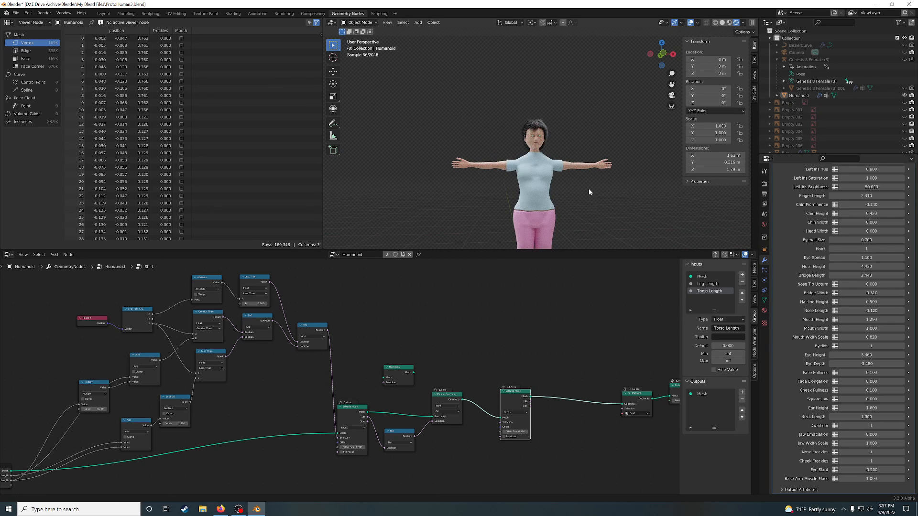
pyautogui.keyDown('shift'); pyautogui.moveTo(588, 188); pyautogui.dragTo(568, 108, button='middle'); pyautogui.keyUp('shift')
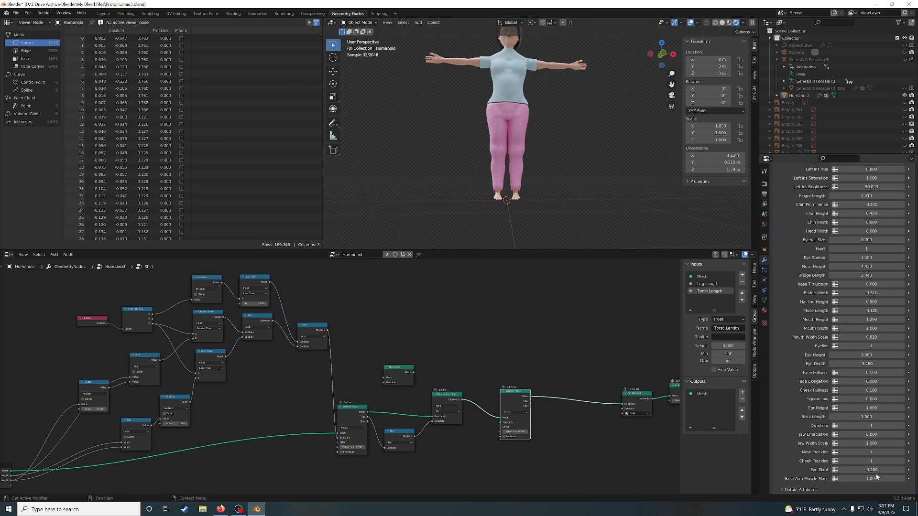
pyautogui.click(841, 425)
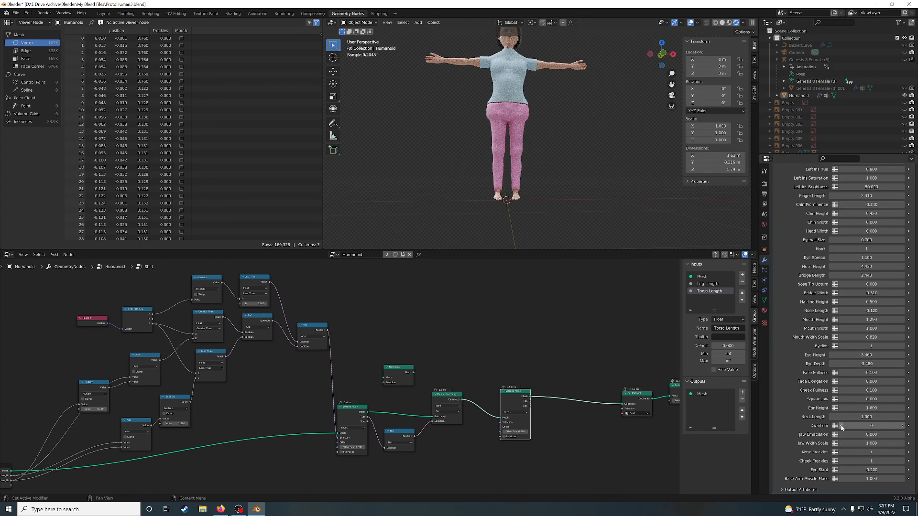
pyautogui.click(902, 425)
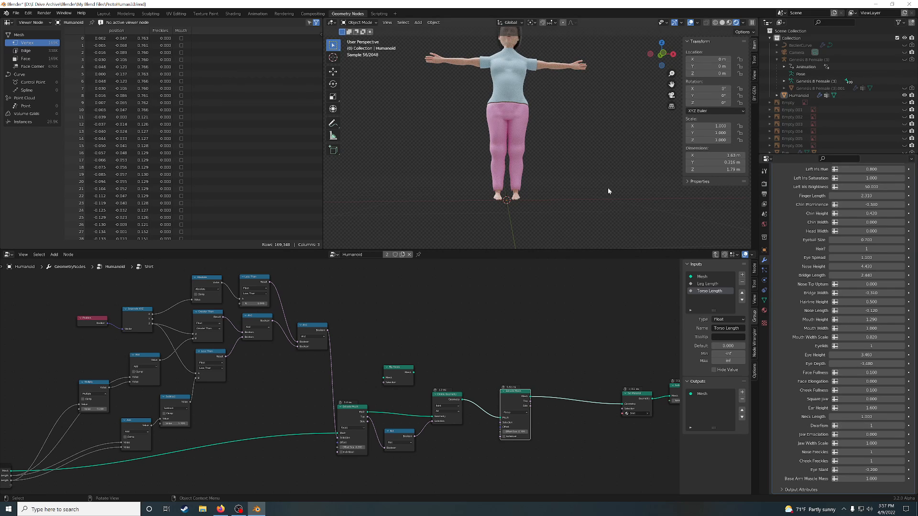
# View the character's face and upper body from several angles, and switch to OBS.
pyautogui.keyDown('shift'); pyautogui.moveTo(578, 136); pyautogui.dragTo(590, 220, button='middle'); pyautogui.keyUp('shift')
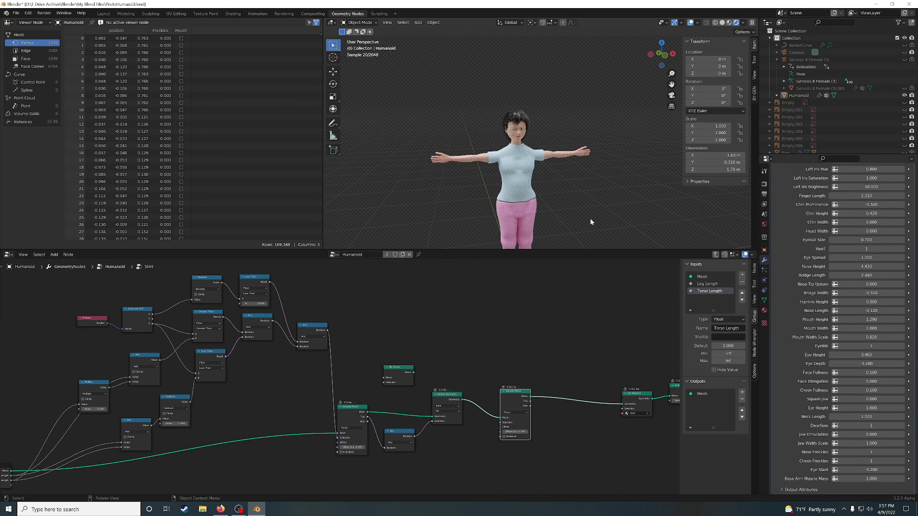
pyautogui.scroll(5, 590, 218)
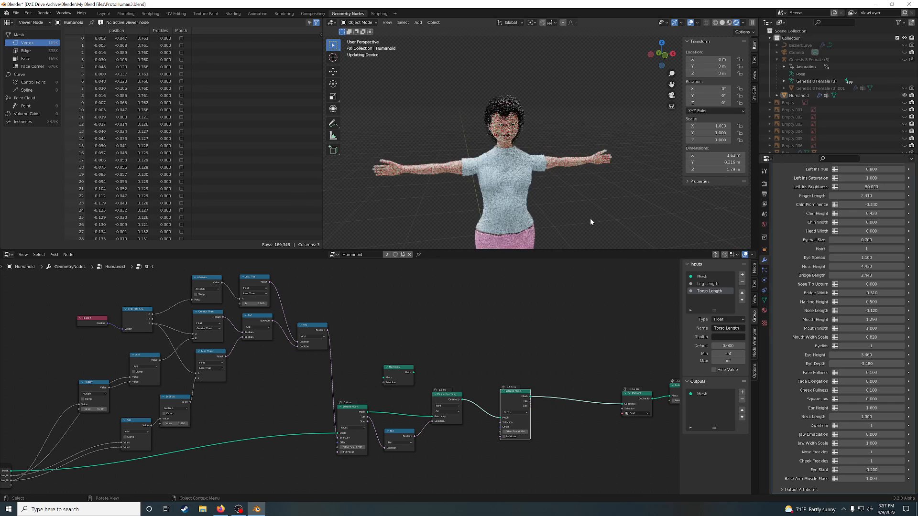
pyautogui.moveTo(561, 76); pyautogui.dragTo(577, 144, button='middle')
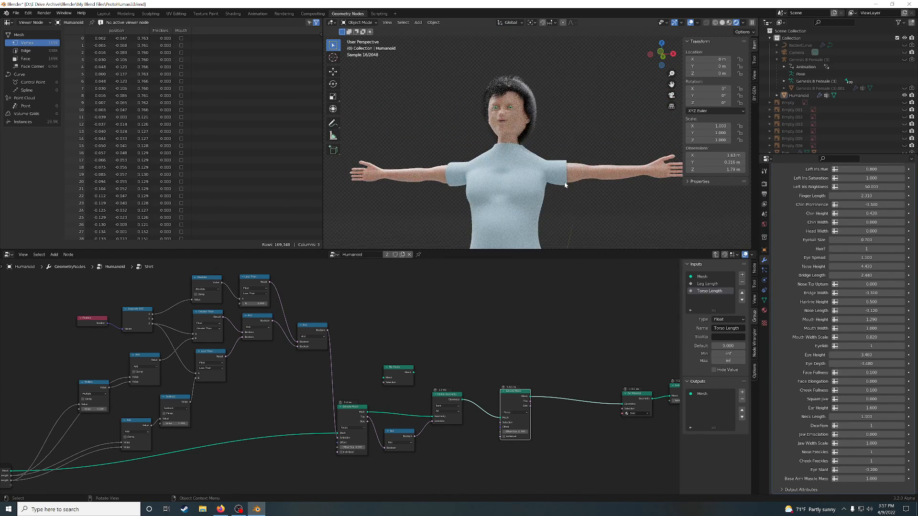
pyautogui.moveTo(520, 114); pyautogui.dragTo(563, 137, button='middle')
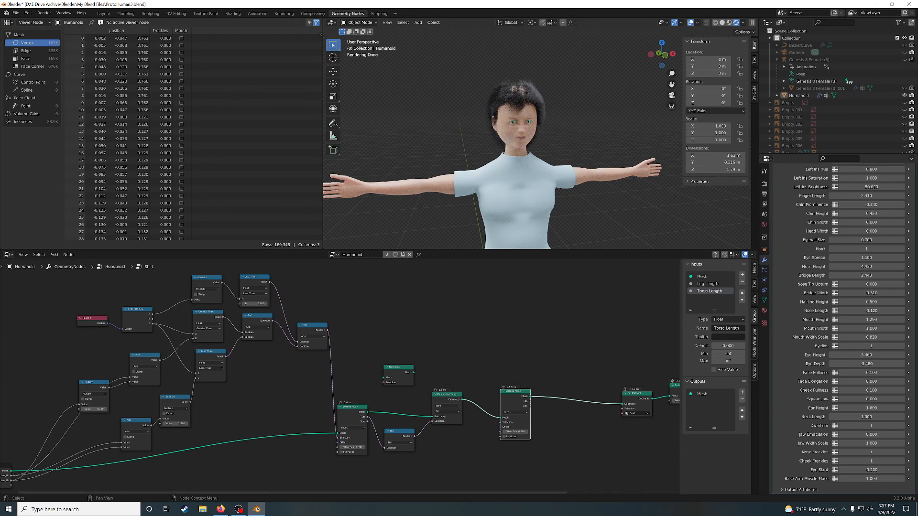
pyautogui.click(239, 510)
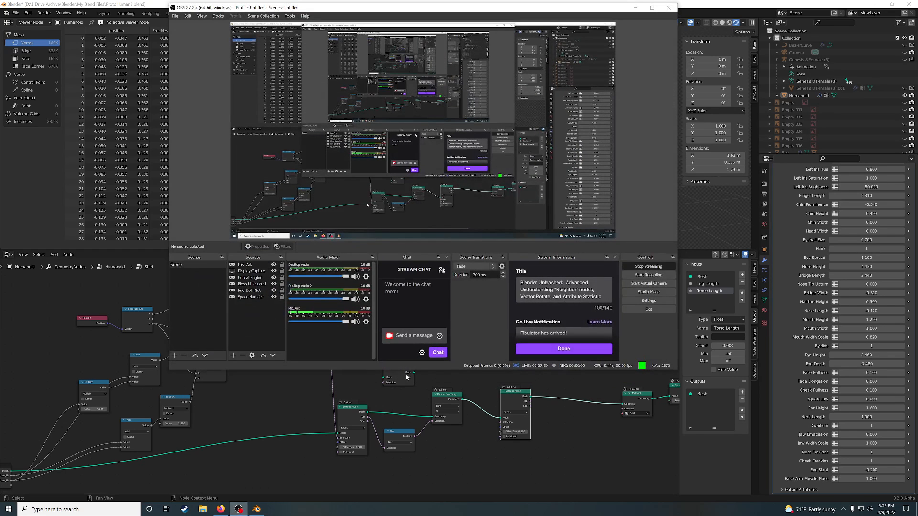